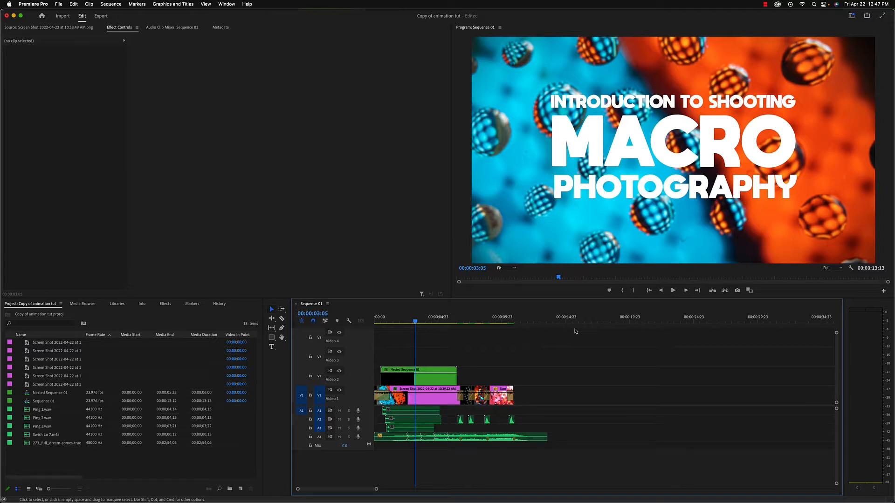
Step: Play Sequence 01 from its beginning to preview the macro photography animation
key("Home")
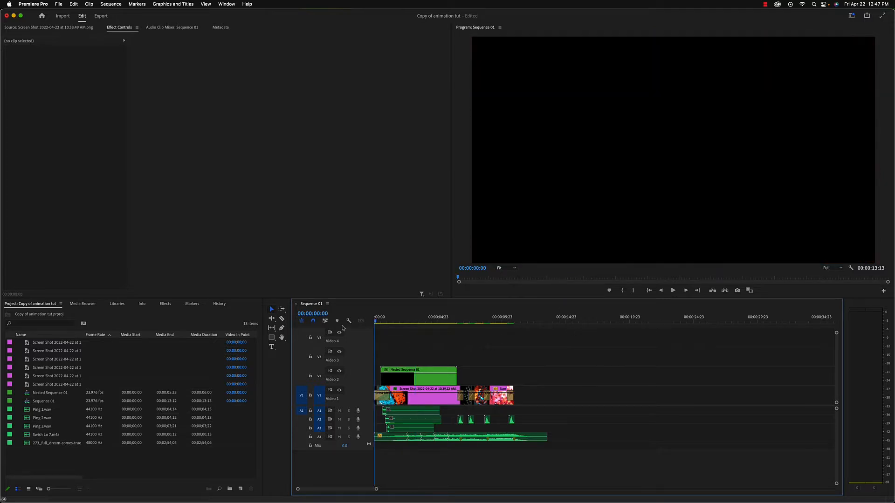
left_click(673, 291)
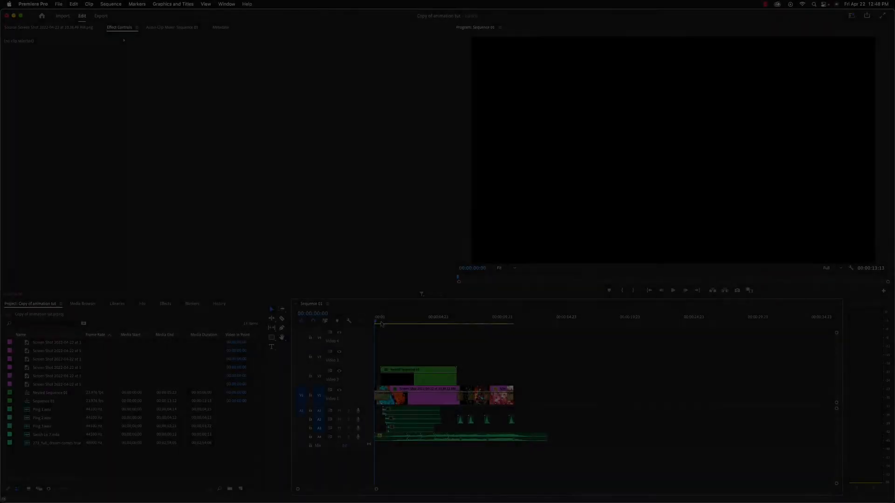
key("XF86AudioRaiseVolume")
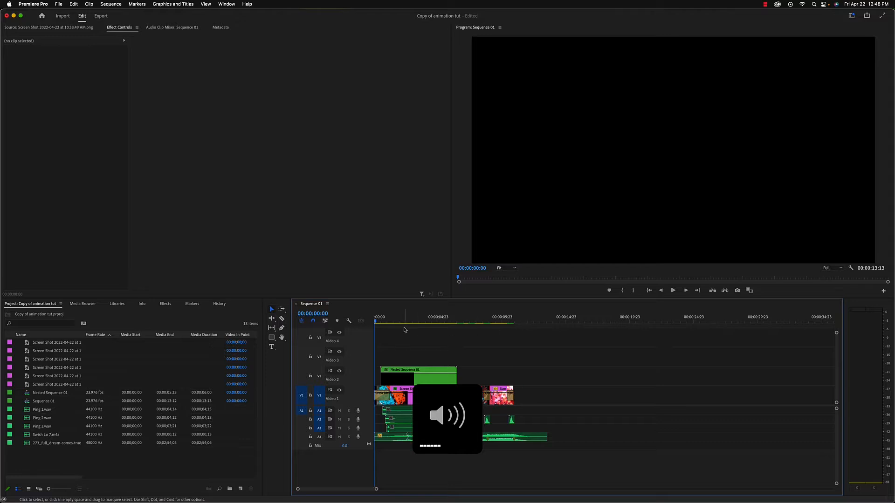
Step: Scrub through the first three seconds of Sequence 01 to examine the title's glow and growth over the background
left_click_drag(376, 323, 391, 323)
key("XF86AudioLowerVolume")
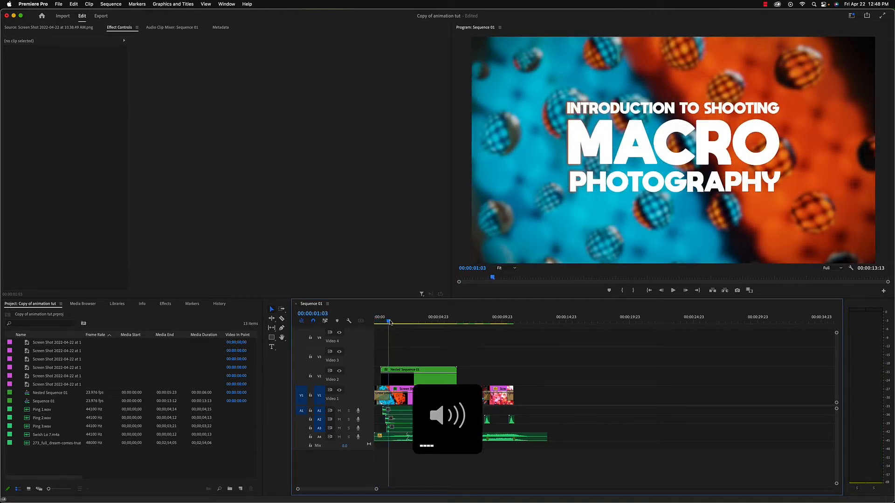
key("XF86AudioLowerVolume")
mouse_move(386, 322)
left_mouse_down()
mouse_move(377, 323)
mouse_move(394, 323)
left_mouse_up()
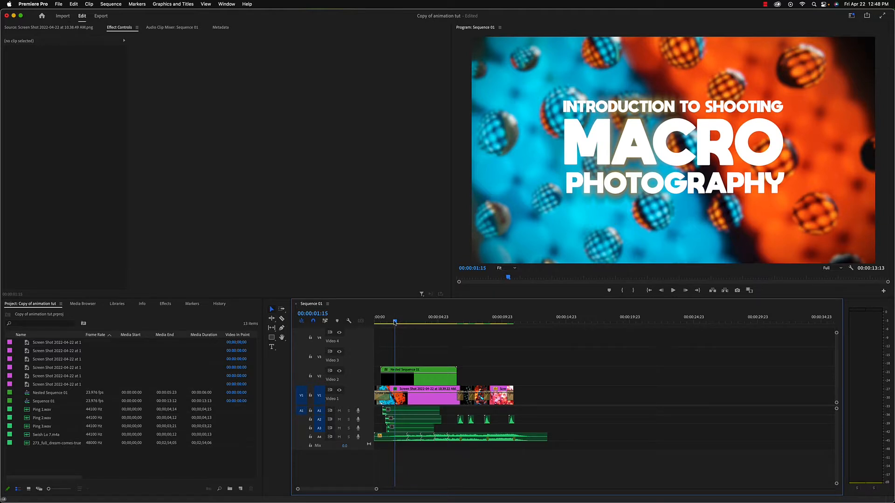
mouse_move(395, 322)
left_mouse_down()
mouse_move(379, 322)
mouse_move(397, 323)
left_mouse_up()
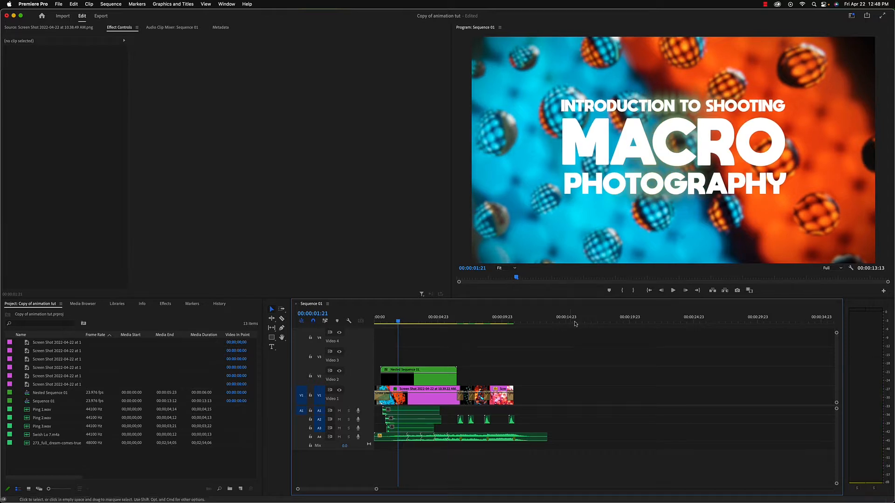
left_click(400, 322)
left_click_drag(399, 322, 418, 323)
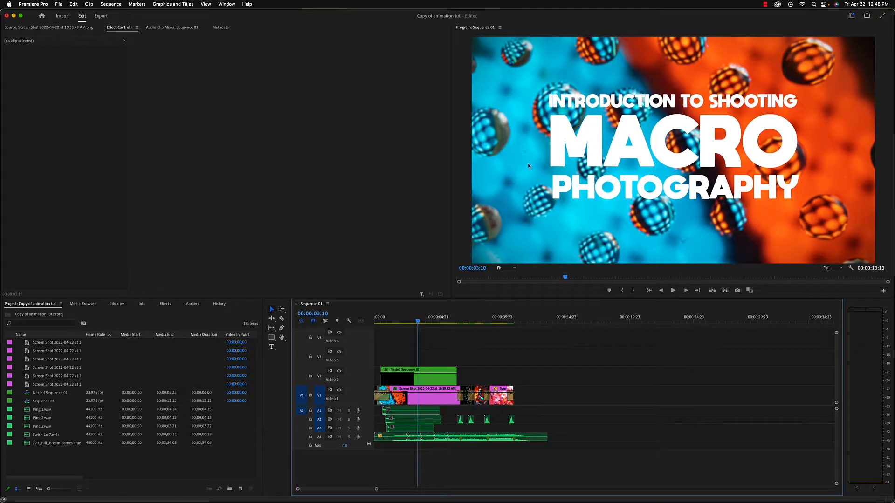
Step: Scrub through the title fade-out and the image transitions of Sequence 01, and return to the sequence start
left_click(380, 322)
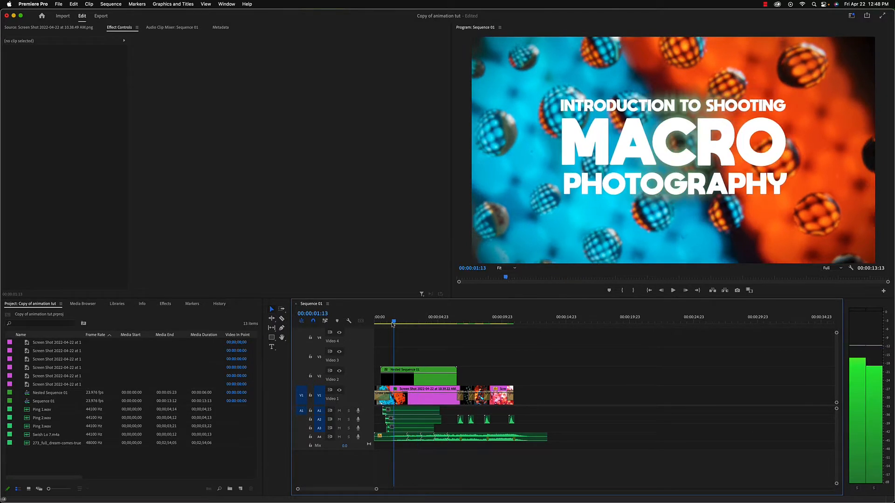
left_click_drag(380, 325, 454, 325)
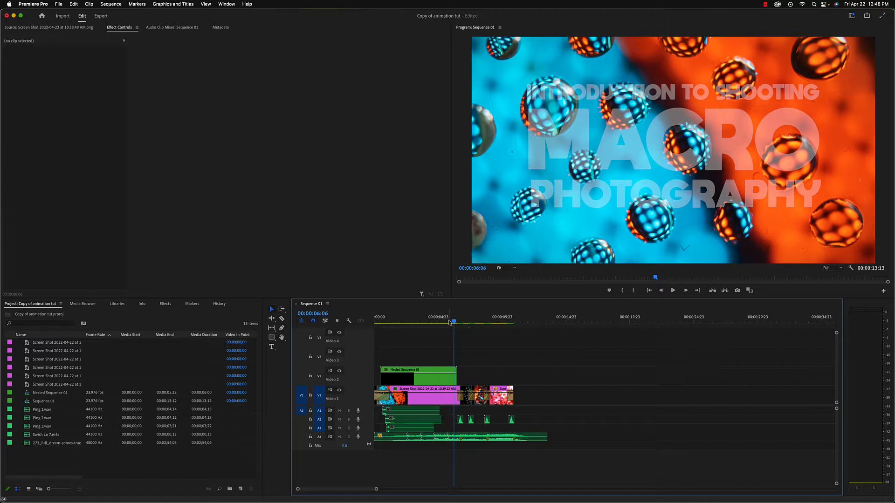
left_click_drag(454, 322, 498, 323)
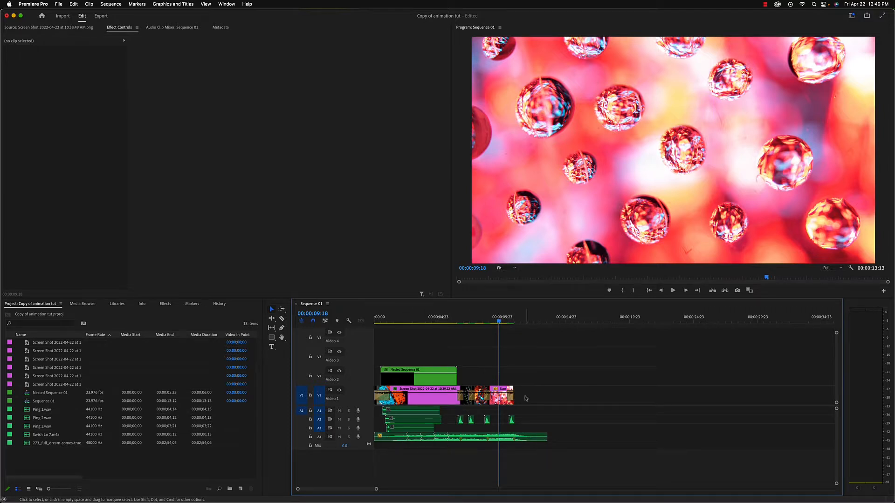
mouse_move(500, 319)
left_mouse_down()
mouse_move(513, 321)
mouse_move(495, 321)
left_mouse_up()
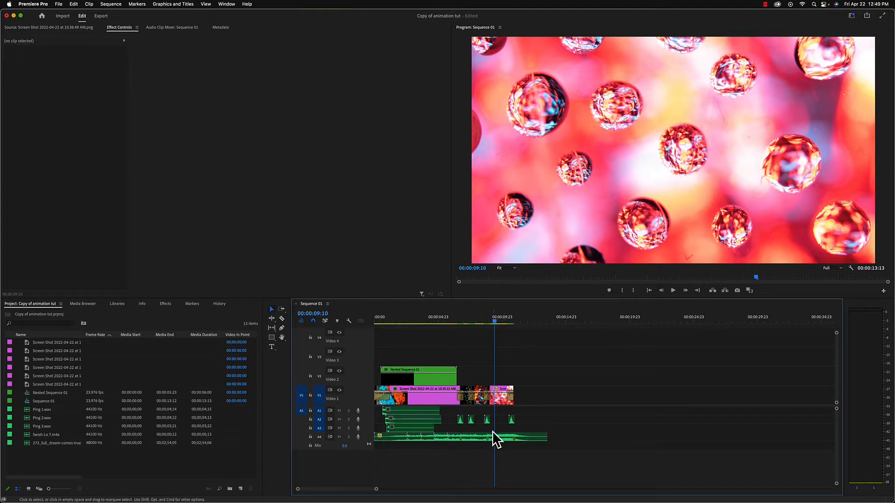
left_click(451, 323)
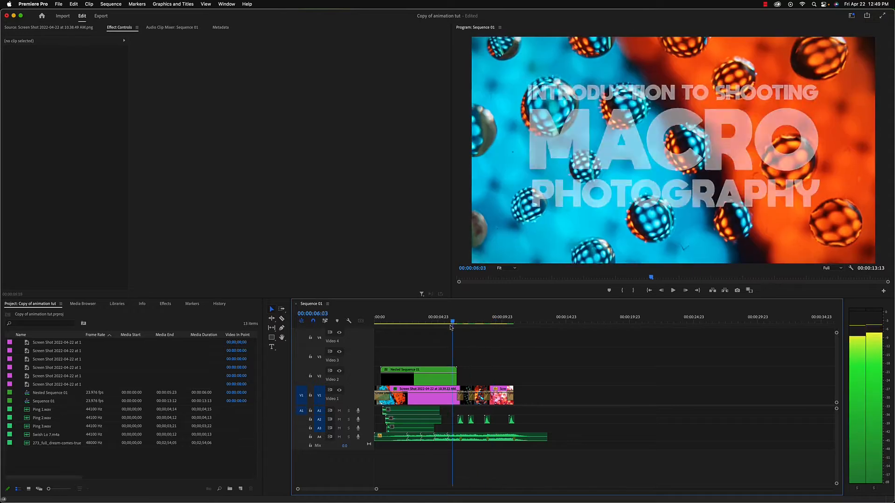
left_click_drag(450, 327, 414, 328)
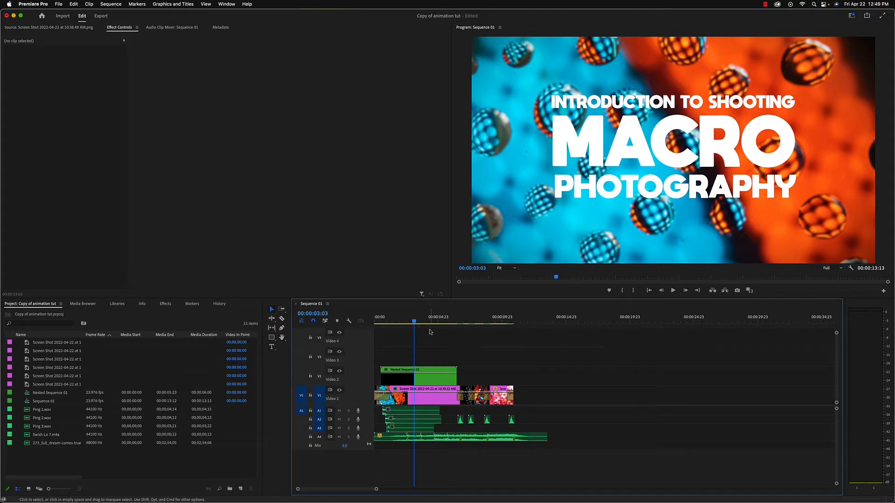
key("Home")
Step: Preview the 10.38.49 AM screenshot image from the project and create a new sequence from it
left_click(69, 351)
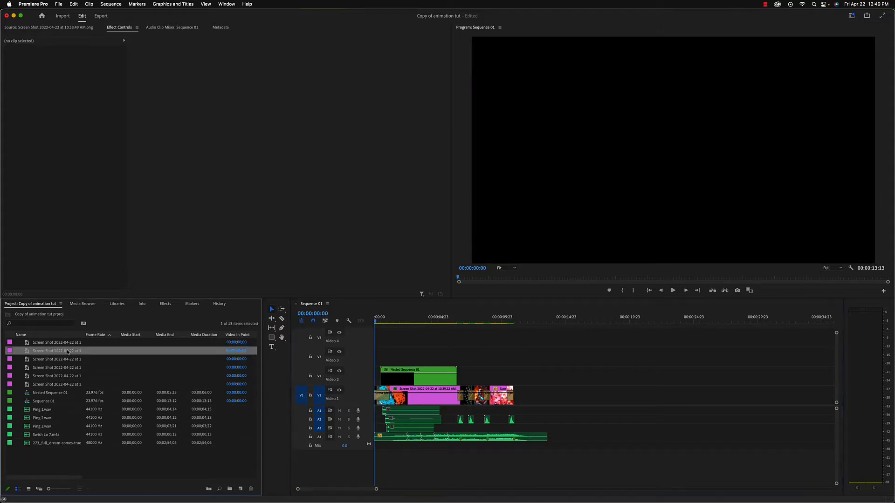
double_click(61, 353)
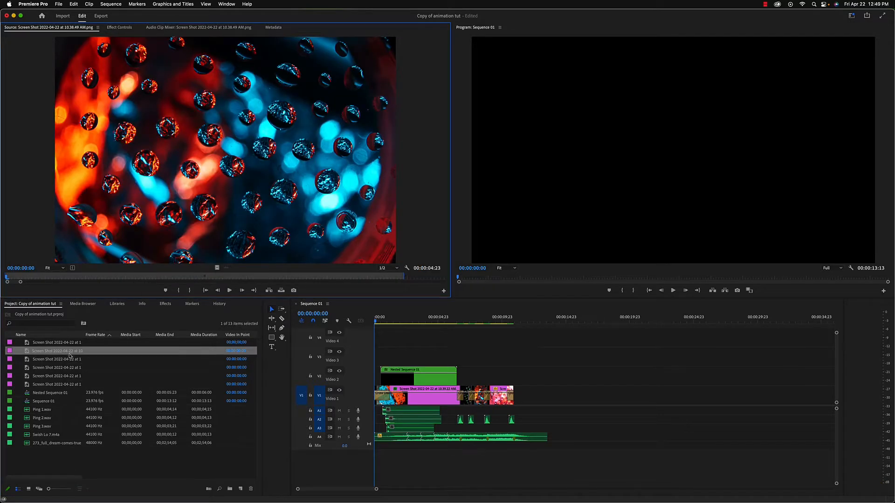
right_click(68, 353)
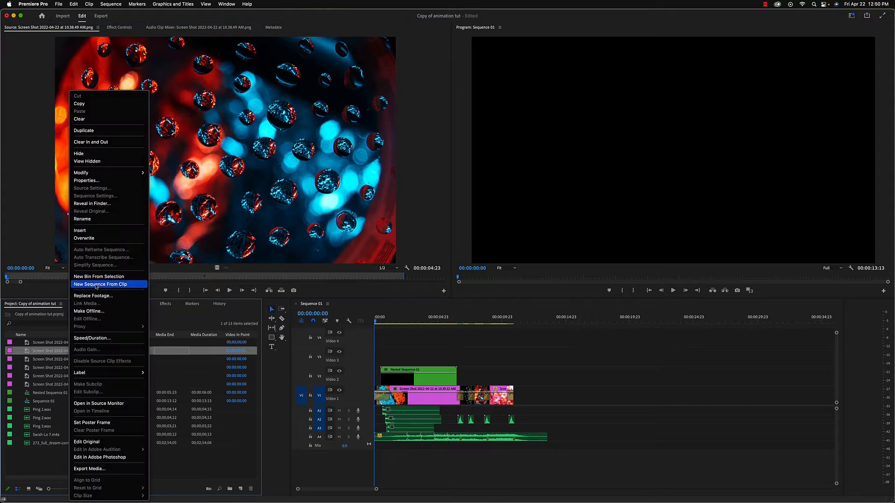
left_click(108, 284)
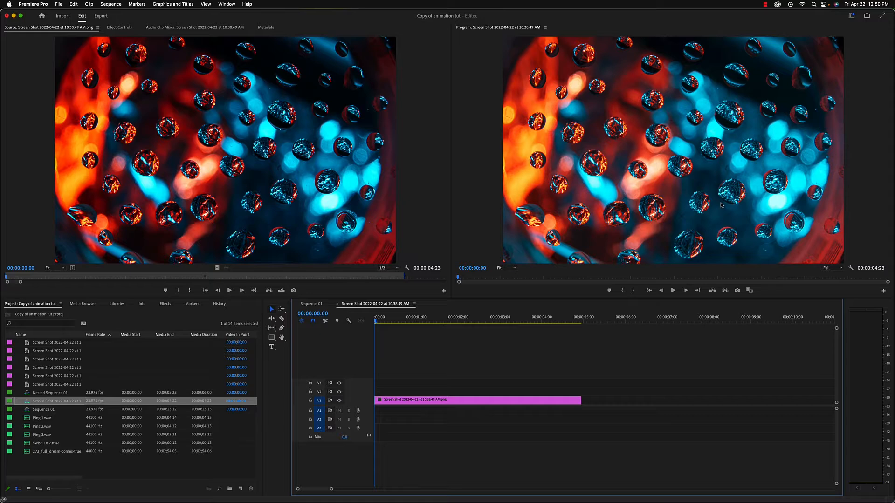
Step: Show the Effect Controls for the image clip in the new sequence
double_click(464, 404)
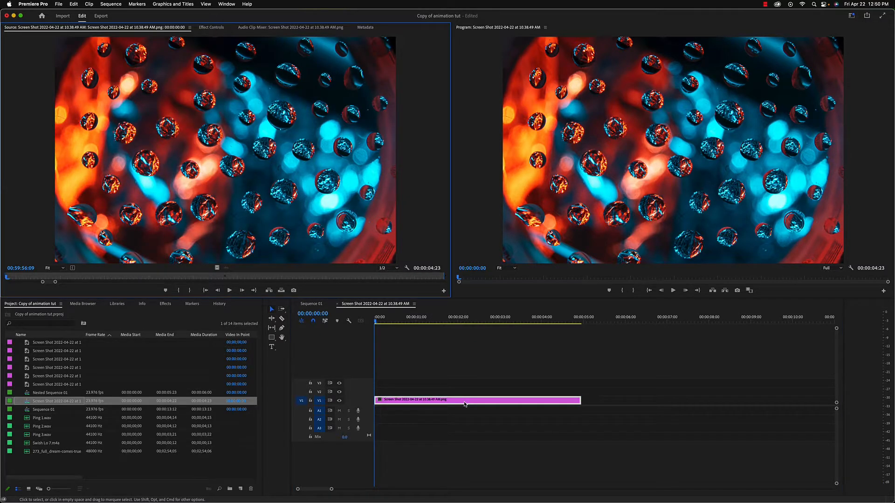
left_click(215, 28)
left_click_drag(215, 15, 252, 15)
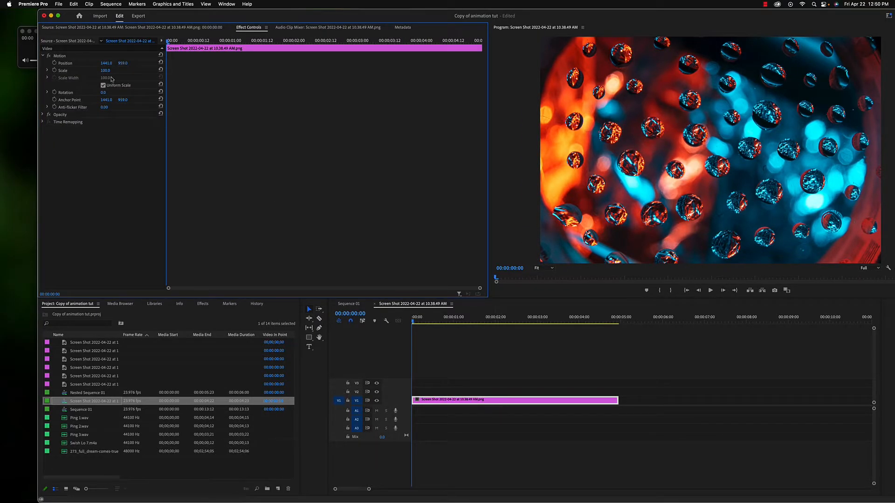
left_click(43, 55)
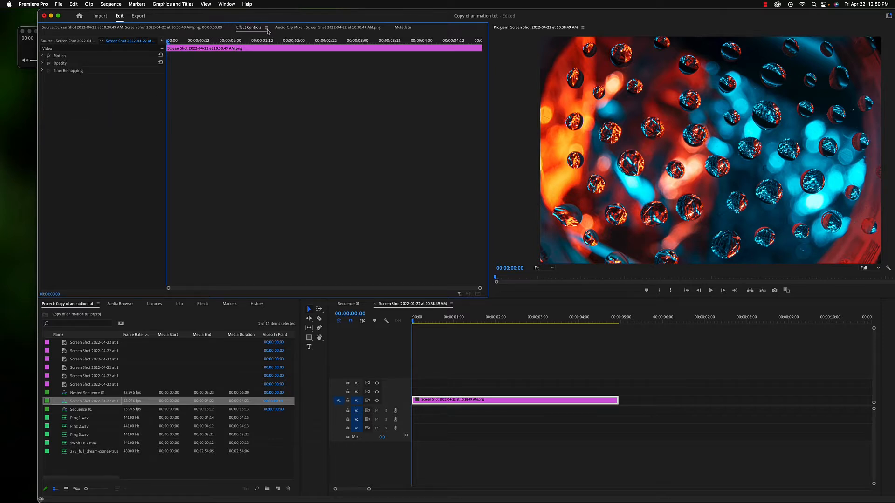
left_click_drag(254, 21, 211, 23)
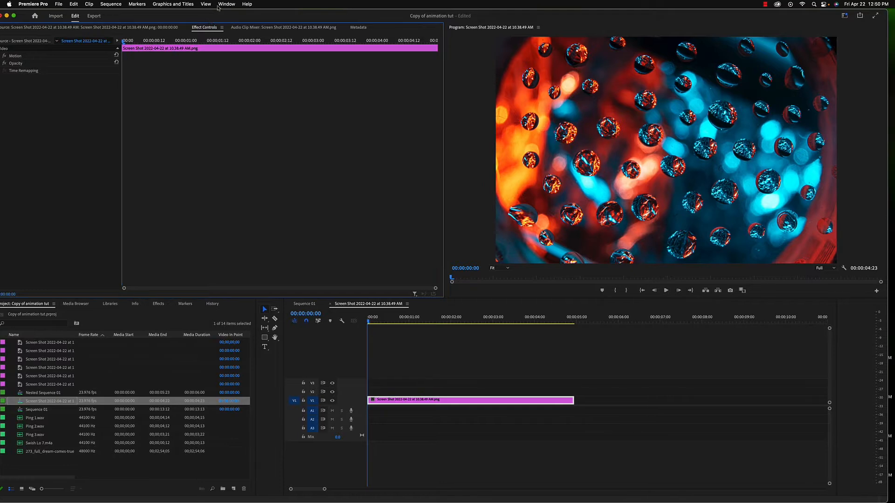
left_click(220, 6)
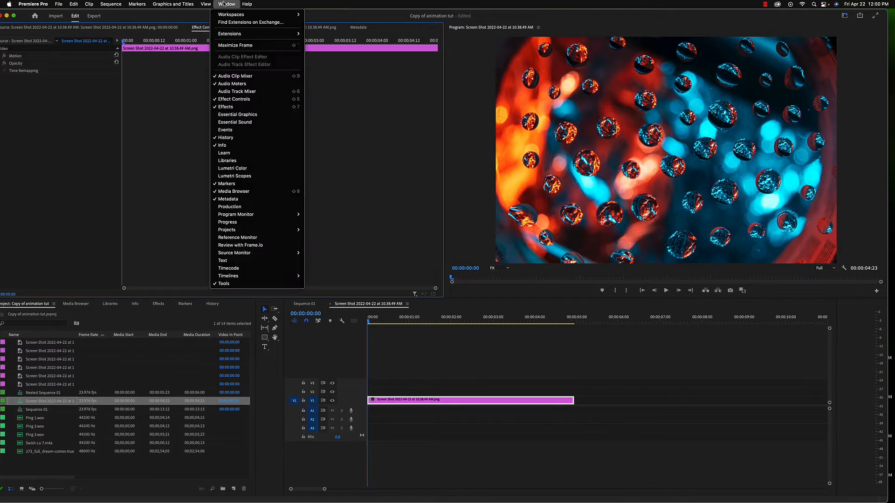
left_click(227, 99)
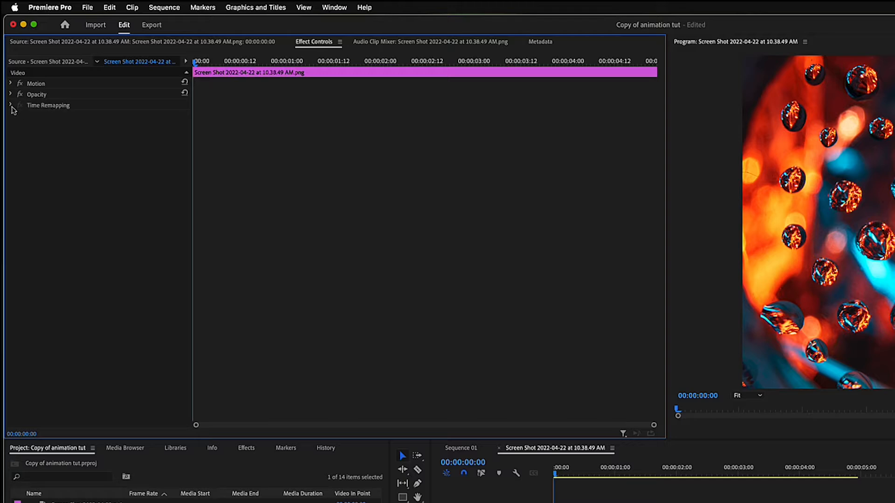
Step: Expand the clip's Motion effect to show its position, scale, rotation and anchor point properties
left_click(11, 106)
left_click(10, 105)
left_click(36, 94)
left_click(11, 83)
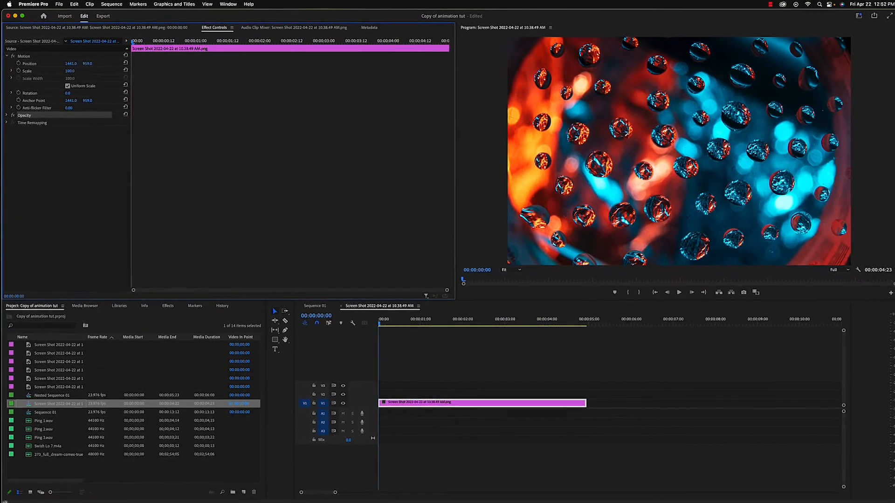
Step: Try moving the image to position 1118, 1611 and reset its position to the default
mouse_move(72, 65)
left_mouse_down()
mouse_move(14, 65)
mouse_move(188, 65)
mouse_move(23, 63)
mouse_move(91, 65)
mouse_move(61, 64)
left_mouse_up()
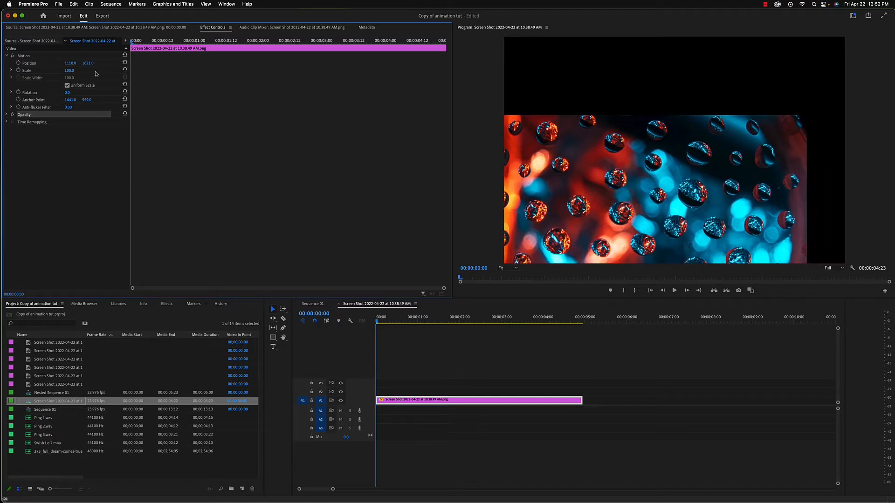
left_click(124, 62)
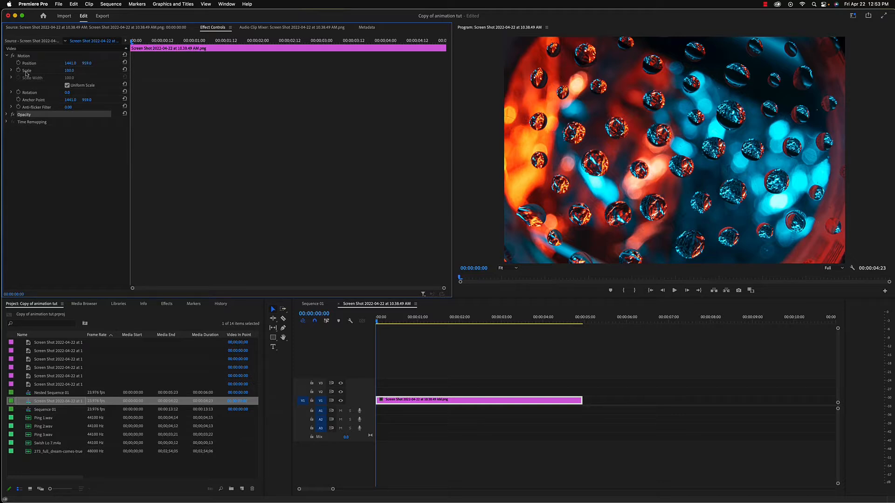
Step: Scale the image to 39 in height and 102 in width with uniform scaling off, and turn Uniform Scale back on
mouse_move(73, 70)
left_mouse_down()
mouse_move(184, 71)
mouse_move(24, 71)
mouse_move(69, 71)
left_mouse_up()
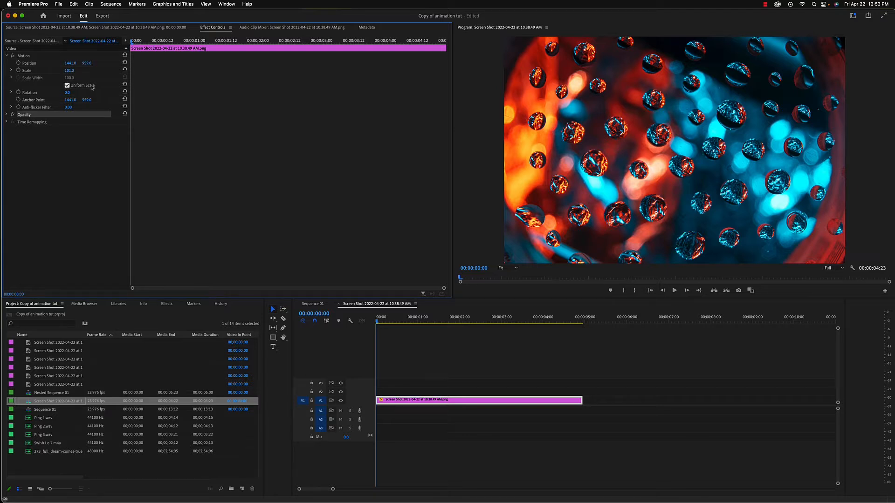
left_click(66, 86)
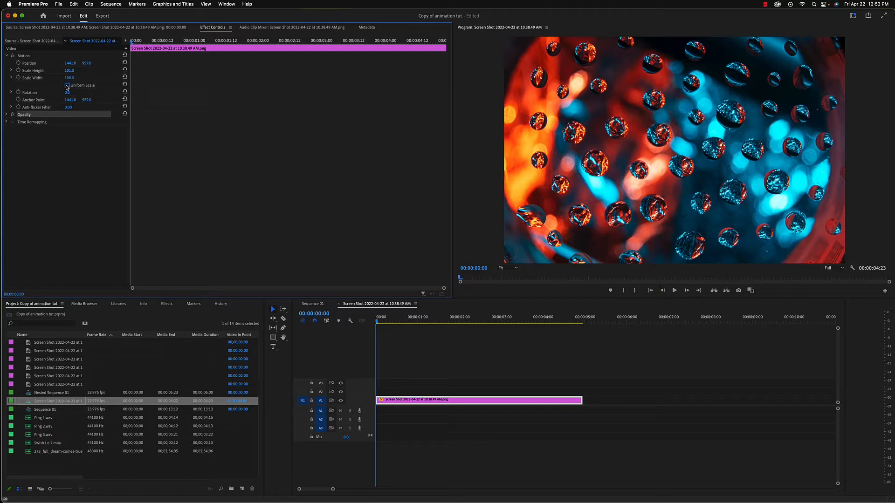
mouse_move(70, 78)
left_mouse_down()
mouse_move(112, 71)
mouse_move(19, 78)
mouse_move(89, 71)
mouse_move(66, 70)
mouse_move(74, 71)
left_mouse_up()
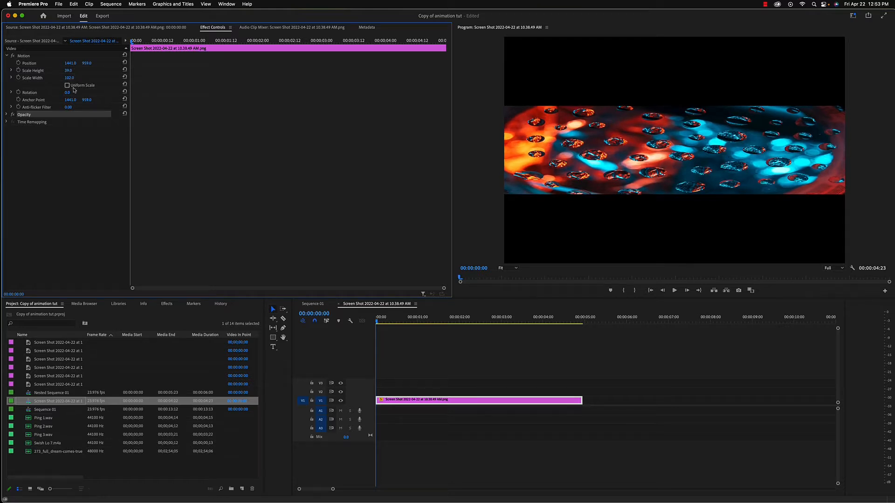
left_click(67, 86)
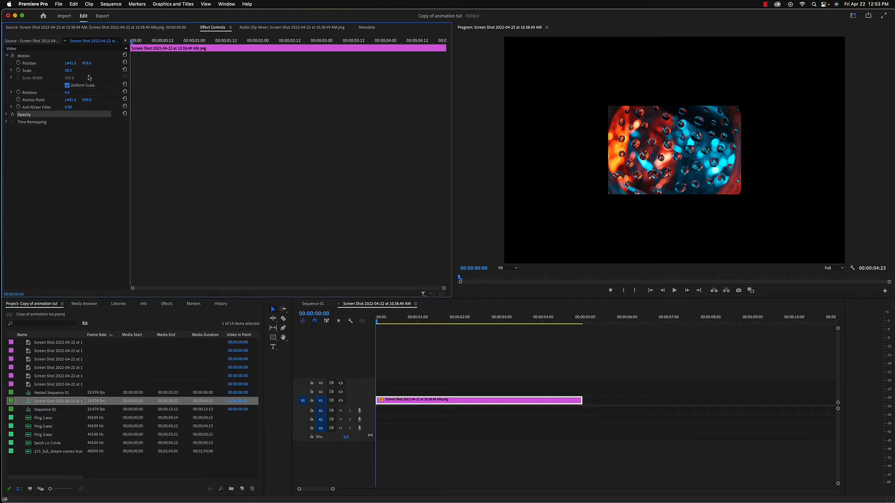
Step: Try rotating the image to 163°, restore its default rotation, and keep the scale at 39 by undoing a scale reset
left_click(67, 93)
type("5")
key("Return")
left_click_drag(68, 92, 141, 92)
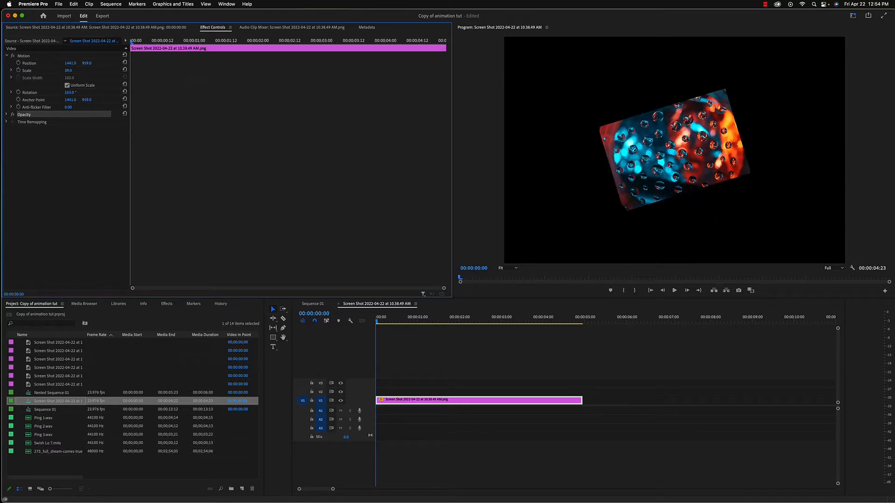
left_click(125, 92)
left_click(124, 71)
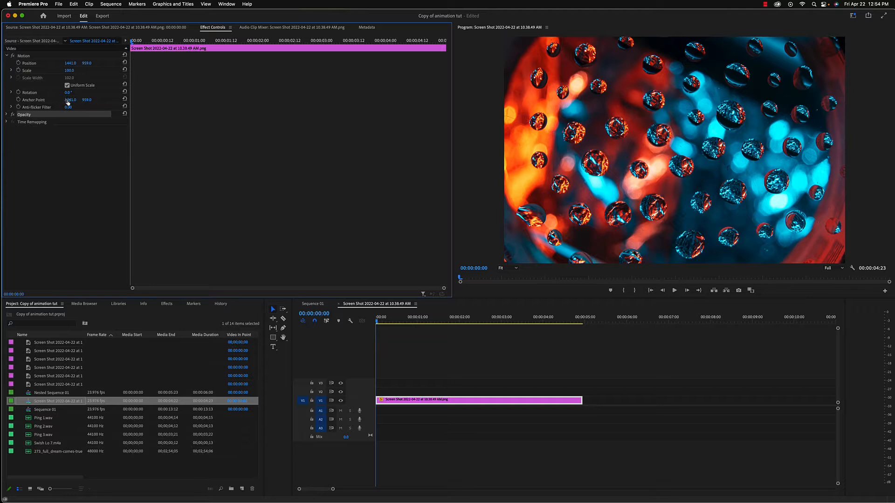
key("super+z")
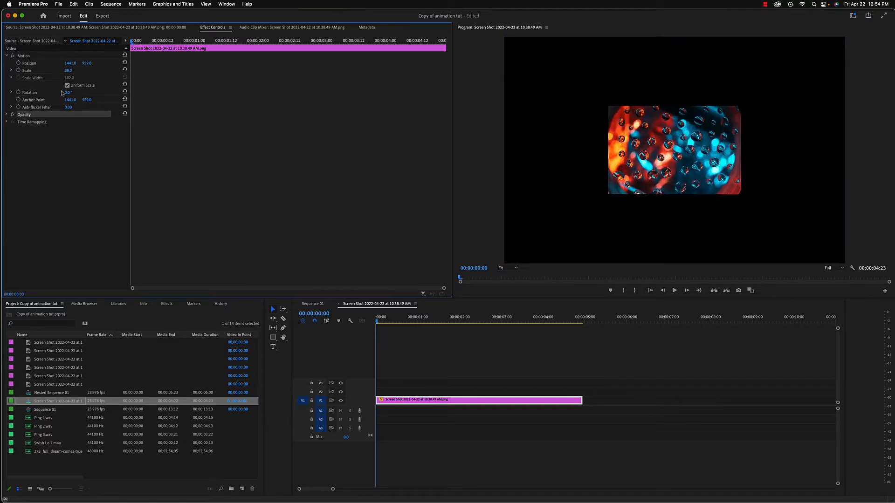
Step: Select the Anchor Point property and shift the anchor horizontally to the image's left edge
left_click(37, 100)
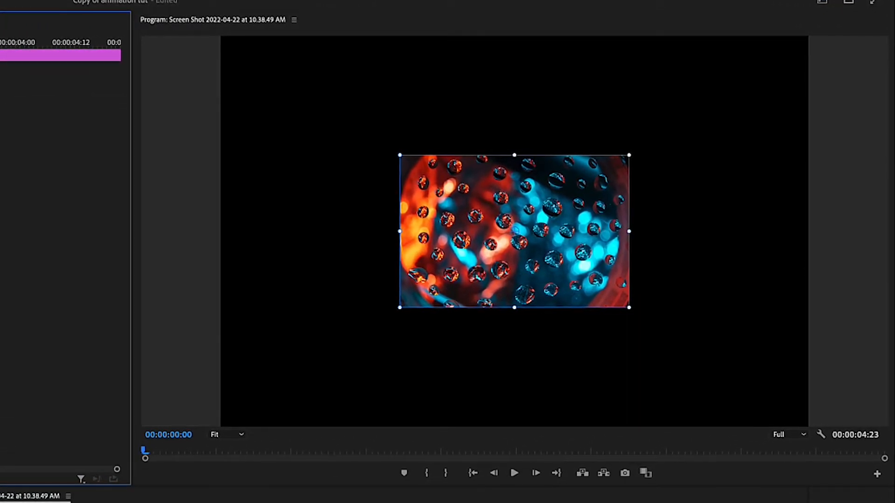
left_click_drag(18, 140, 1, 140)
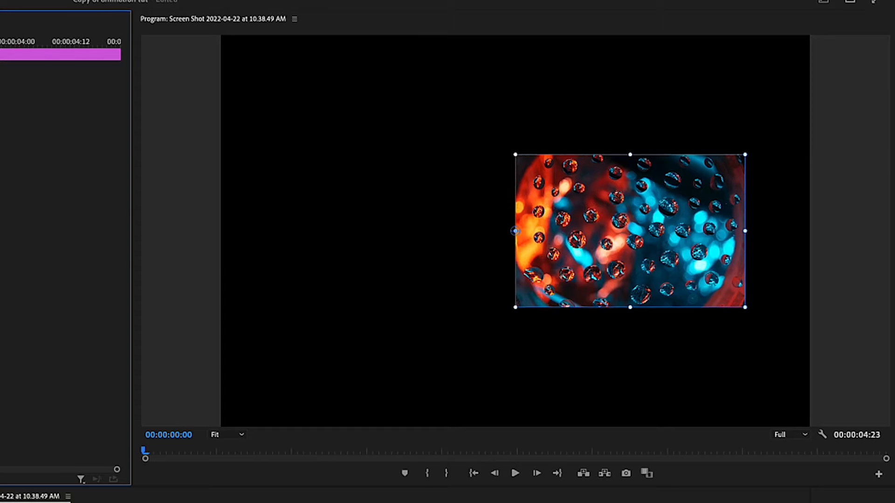
Step: Try rotating and enlarging the image around the anchor point on its left edge, and undo the changes
left_click_drag(0, 126, 0, 126)
left_click_drag(0, 93, 4, 93)
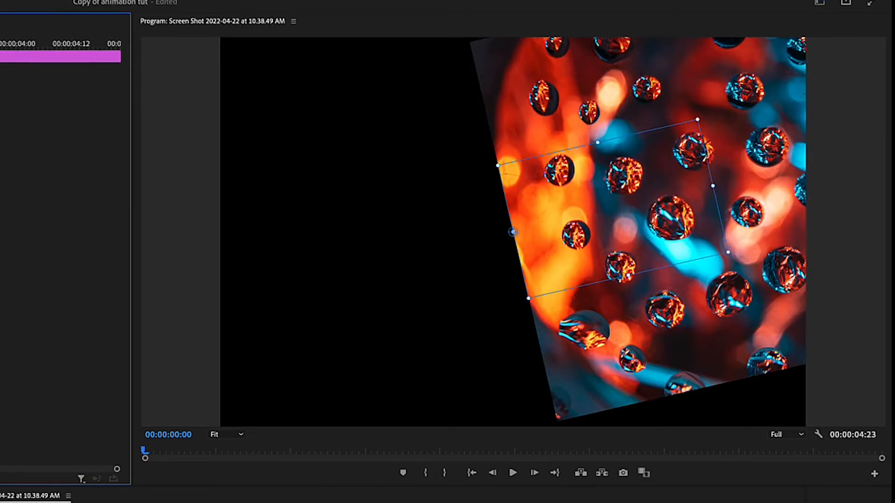
key("super+z")
key("super+z")
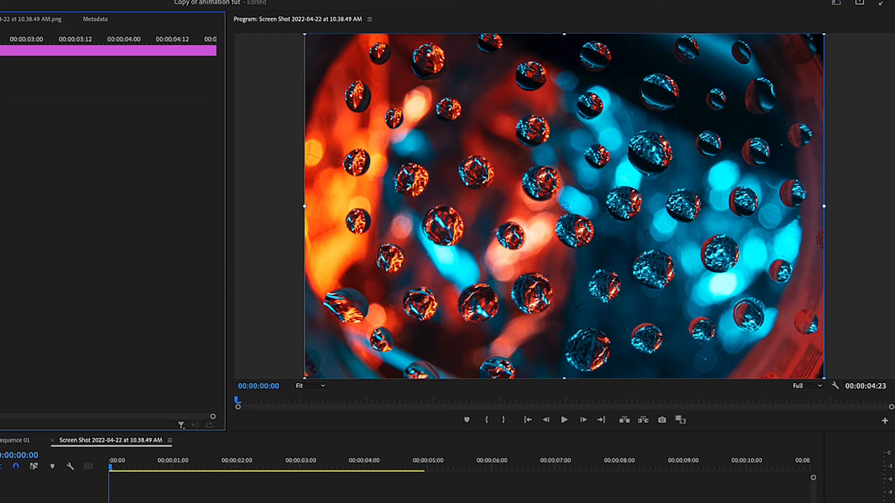
Step: Scale the image to 52, then move it to about 1293, 820, shrink it to about 44.6 and rotate it about 3.4° in the preview
left_click_drag(47, 85, 32, 74)
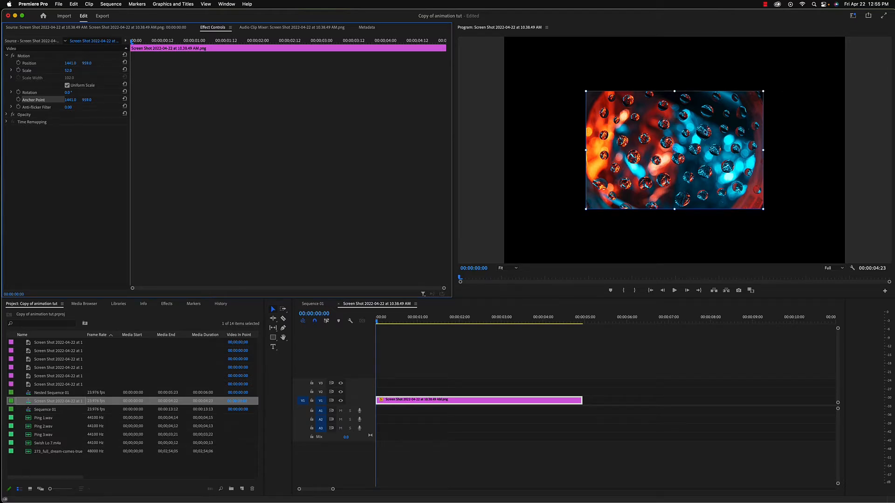
mouse_move(684, 114)
left_mouse_down()
mouse_move(740, 90)
mouse_move(626, 115)
mouse_move(701, 95)
mouse_move(644, 167)
mouse_move(646, 93)
mouse_move(715, 105)
mouse_move(642, 150)
mouse_move(672, 103)
left_mouse_up()
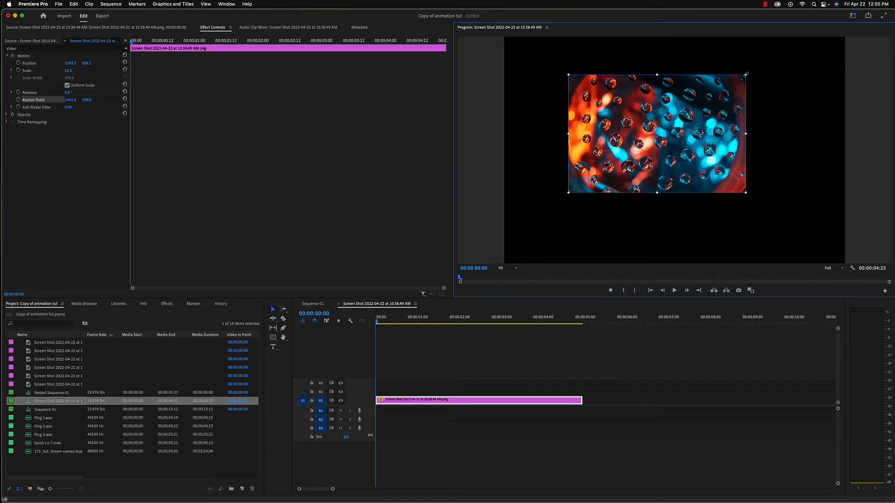
left_click_drag(746, 74, 710, 107)
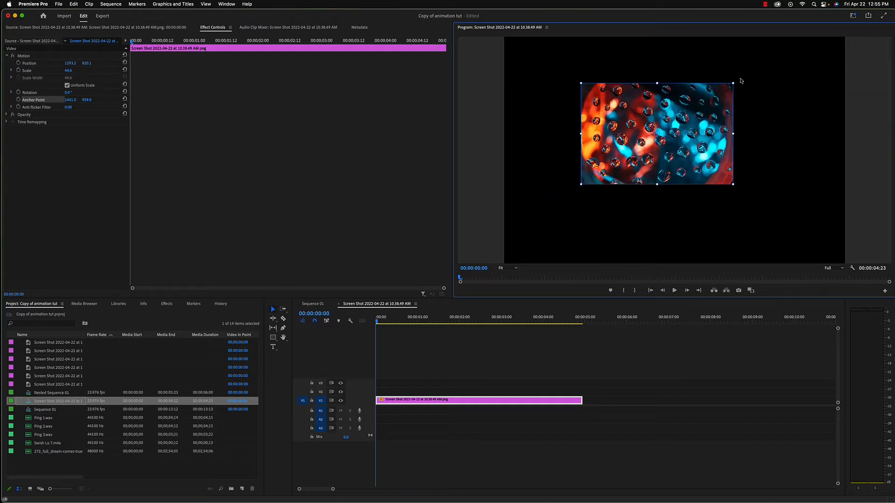
mouse_move(735, 81)
left_mouse_down()
mouse_move(751, 135)
mouse_move(741, 175)
mouse_move(738, 87)
left_mouse_up()
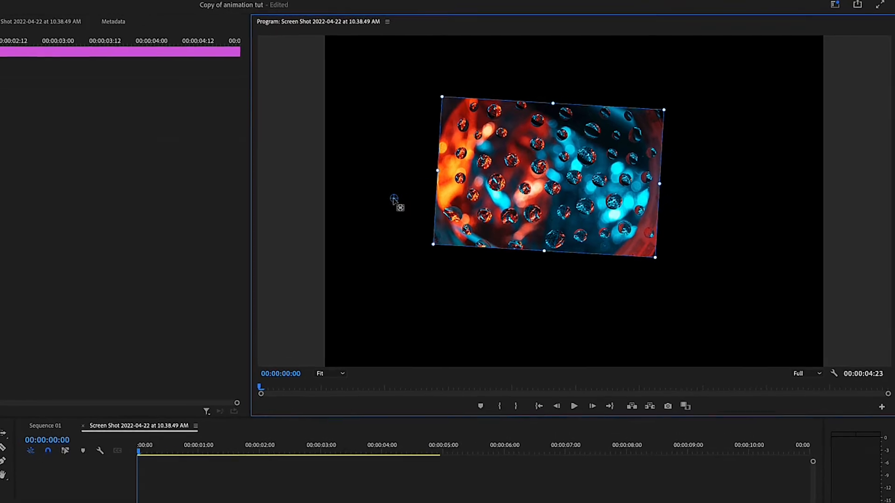
Step: Move the anchor point below the image and back inside it, then shift its horizontal value to about -26
left_click_drag(507, 192, 513, 328)
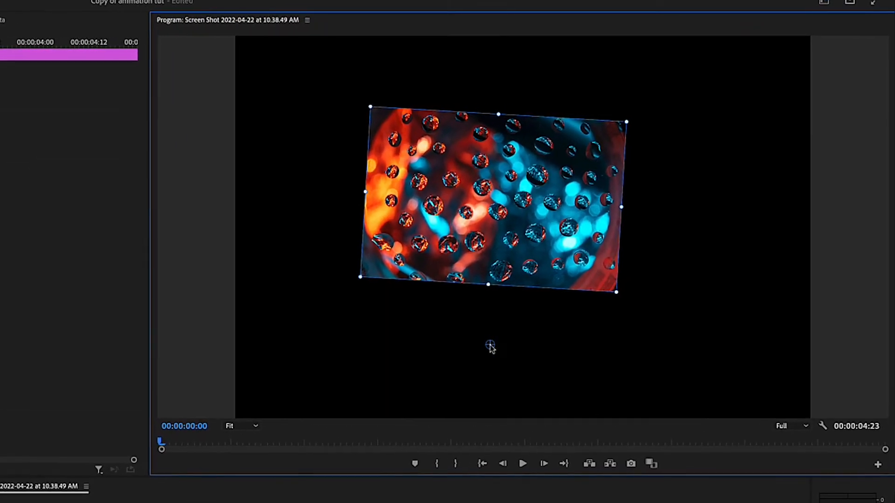
left_click_drag(483, 362, 492, 218)
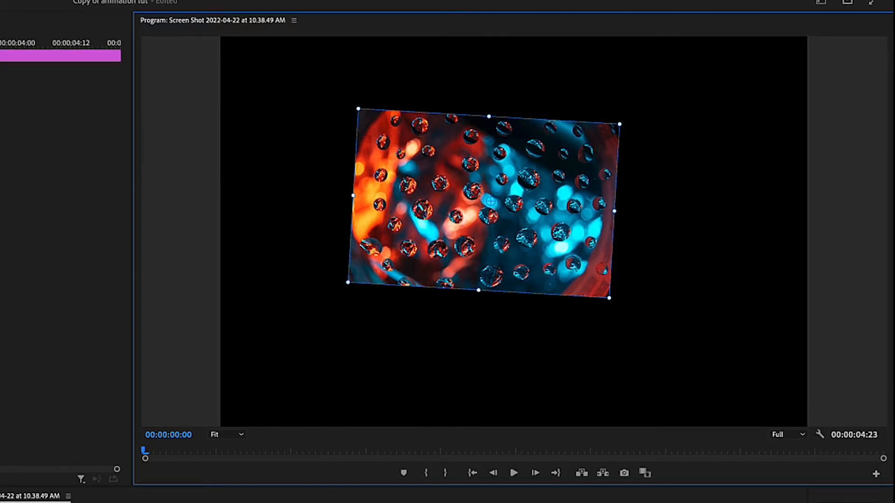
left_click_drag(0, 170, 0, 170)
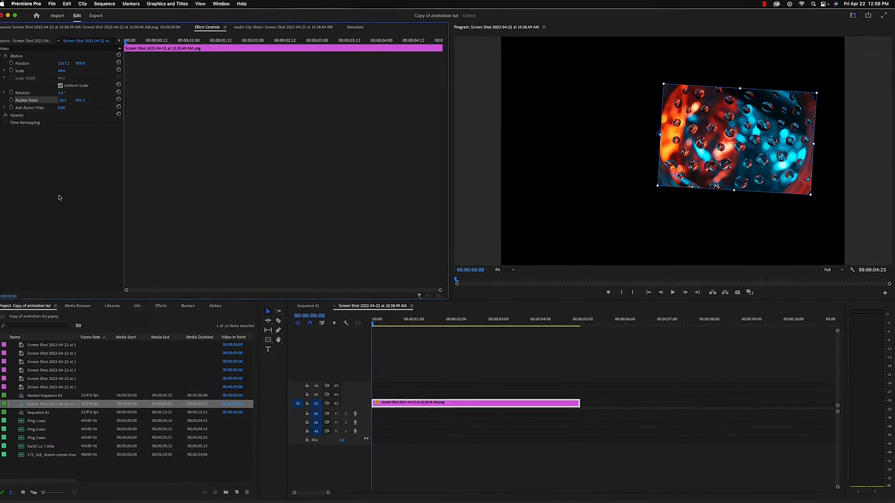
Step: Deselect the anchor point property, select the Motion effect and reposition the image in the preview to about 840, 978
left_click(65, 180)
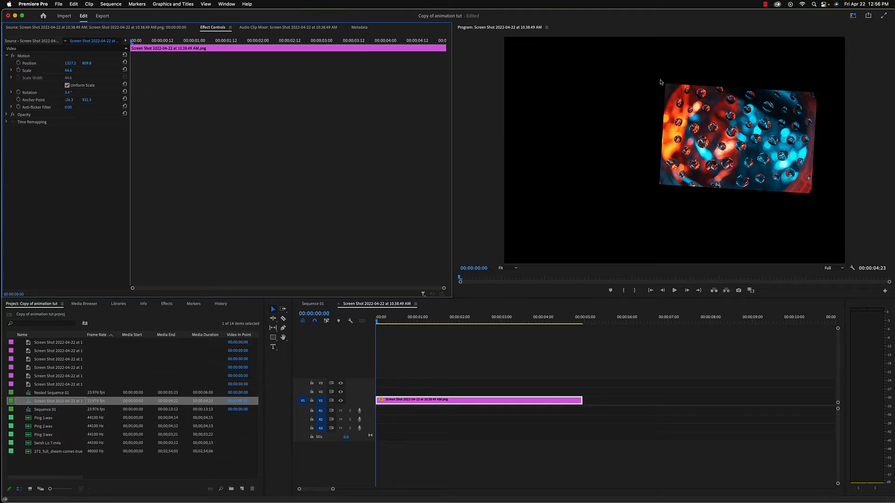
left_click(23, 57)
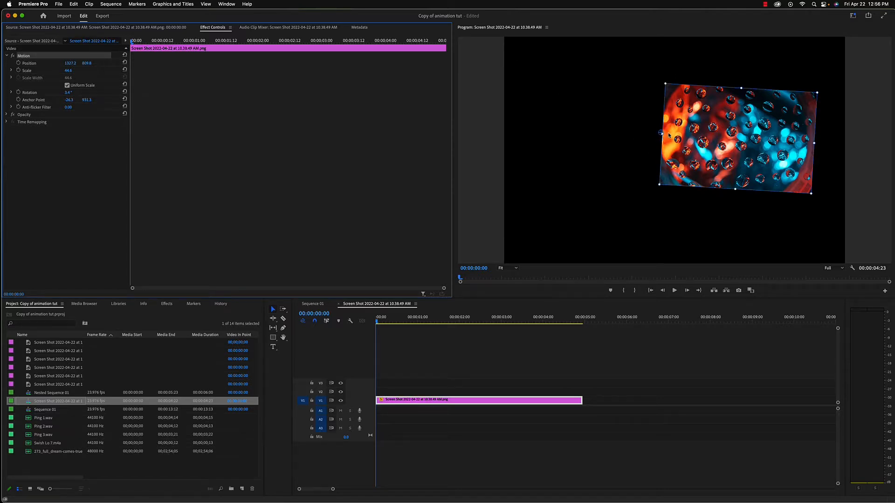
left_click_drag(668, 135, 644, 118)
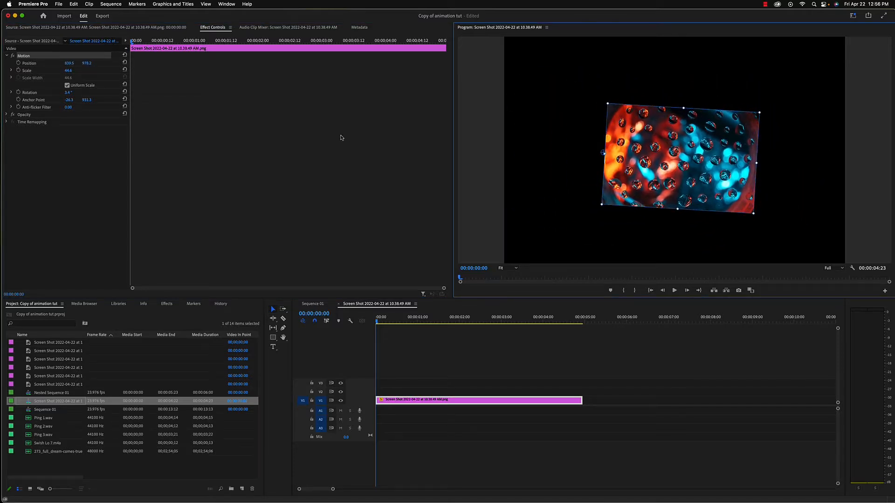
Step: Reset the image's anchor point, position, rotation and scale to their defaults
left_click(125, 99)
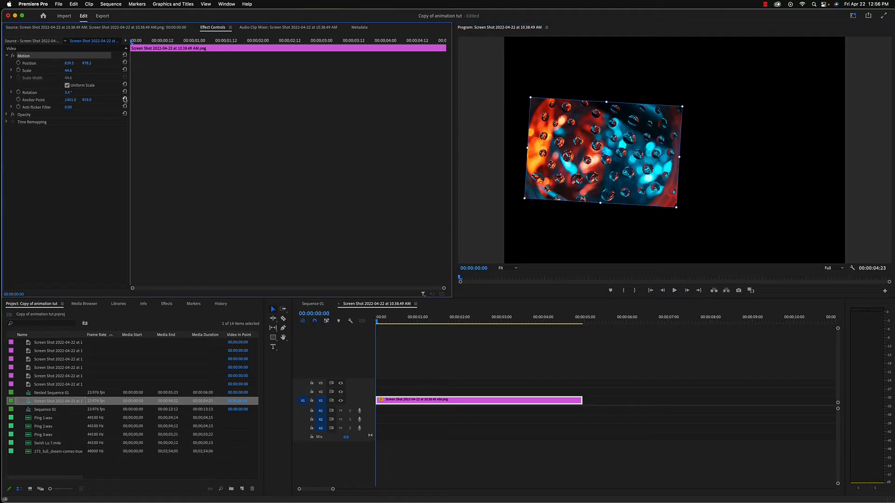
left_click(125, 62)
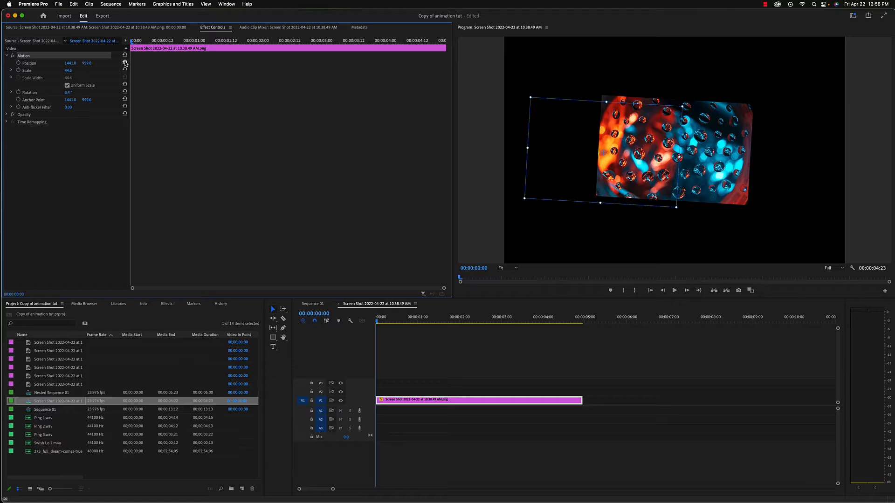
left_click(125, 99)
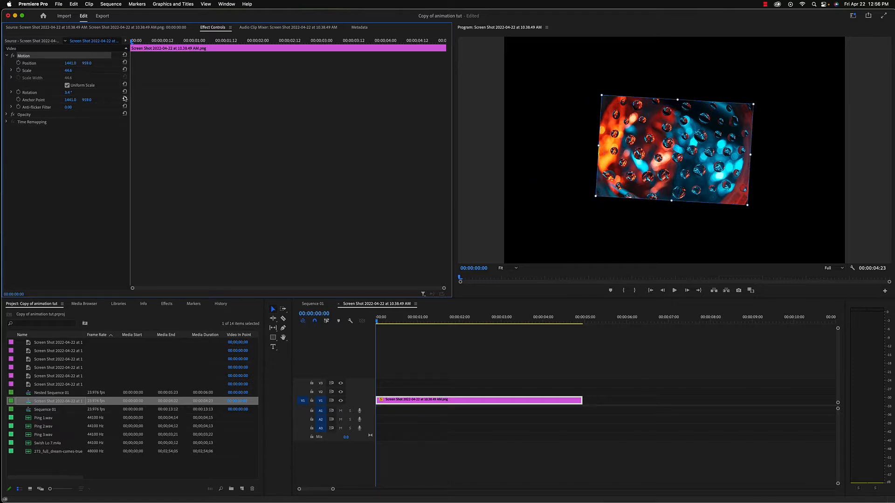
left_click(124, 92)
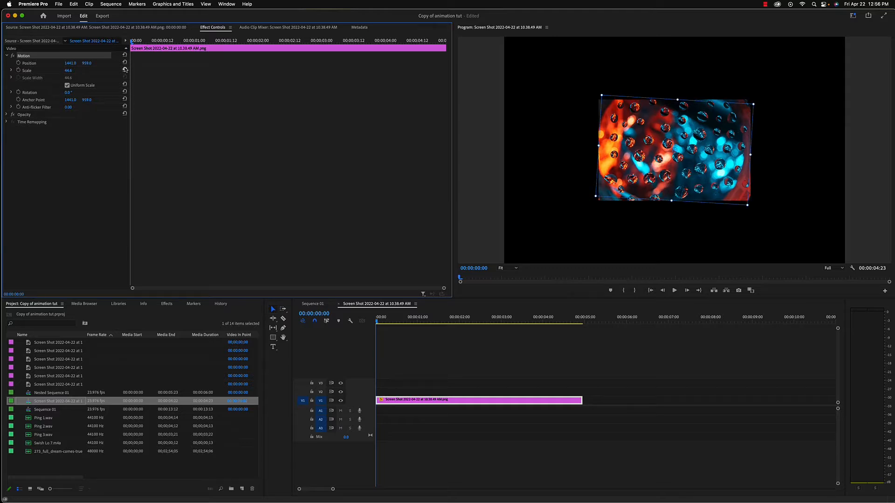
left_click(125, 69)
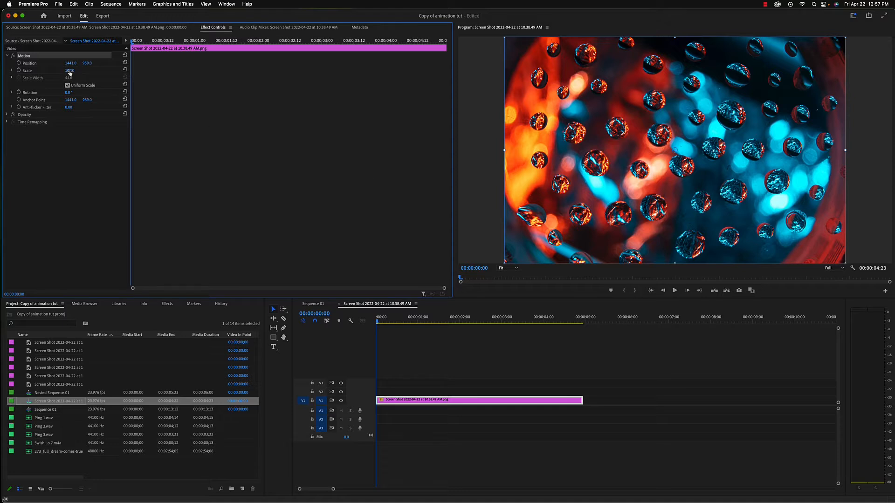
Step: Set the image's scale to 42 and move the playhead to 00:00:00:18
mouse_move(69, 70)
left_mouse_down()
mouse_move(27, 70)
mouse_move(75, 71)
left_mouse_up()
left_click_drag(133, 42, 201, 48)
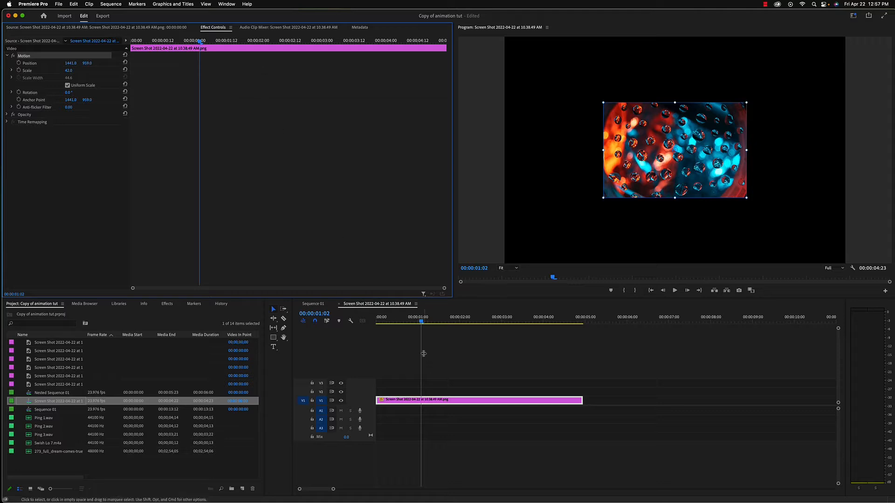
left_click_drag(421, 322, 408, 340)
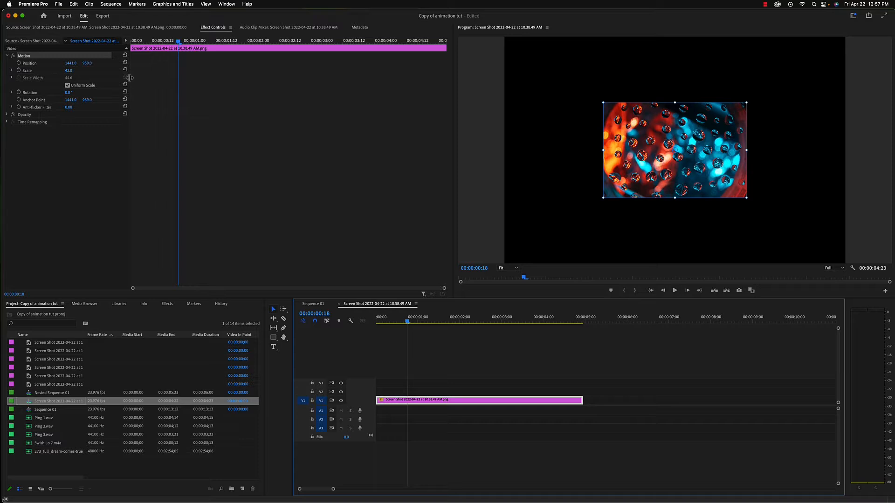
Step: Widen the Motion property column, then narrow it again to leave a wide keyframe timeline beside it
left_click_drag(129, 77, 366, 90)
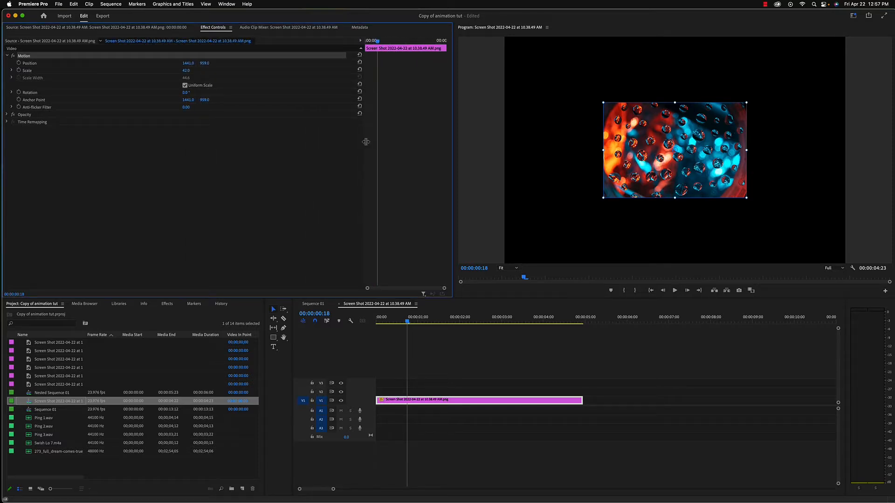
left_click_drag(365, 142, 350, 142)
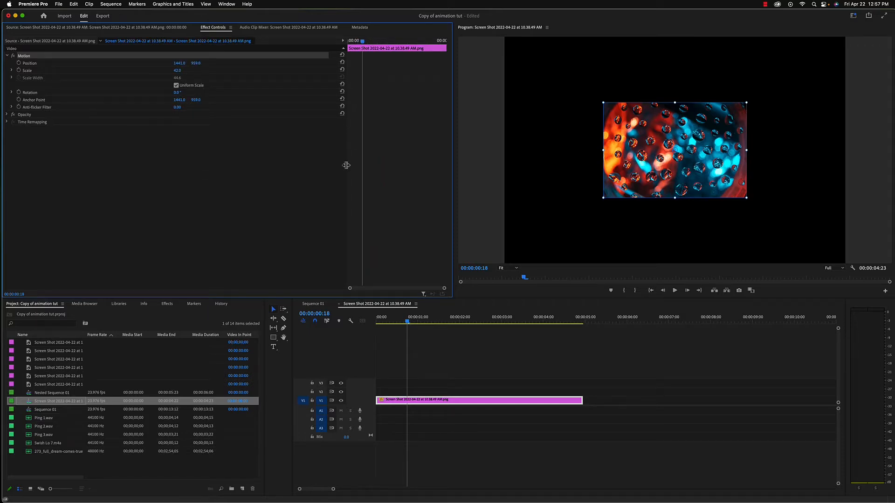
left_click_drag(347, 166, 152, 163)
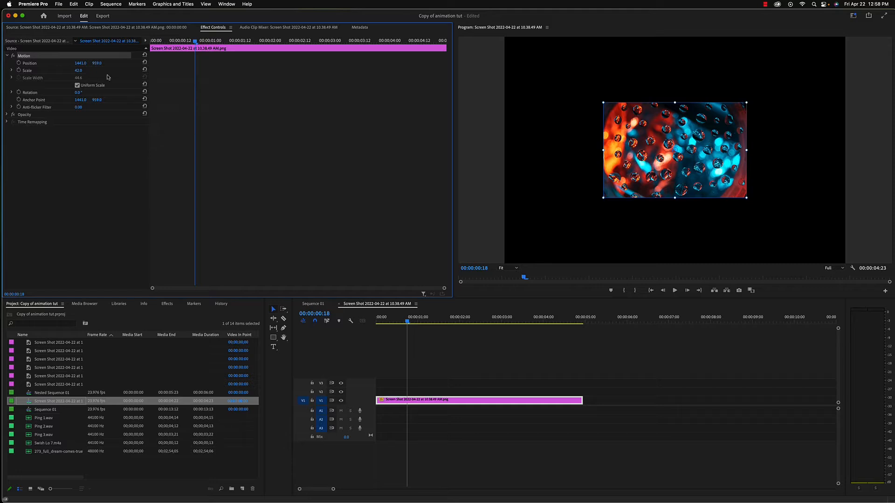
Step: Set the image's horizontal position to 600 and enable Position animation with a first keyframe at 00:00:01:00
left_click_drag(80, 63, 2, 63)
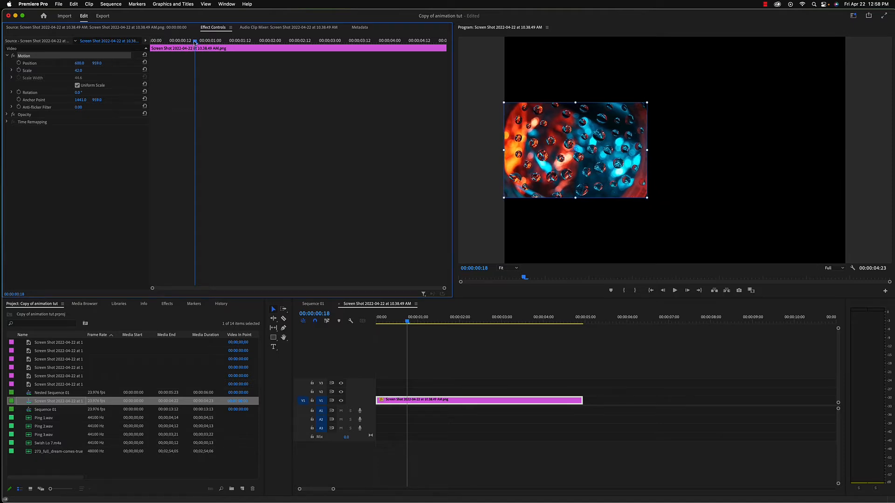
mouse_move(195, 42)
left_mouse_down()
mouse_move(237, 42)
mouse_move(210, 48)
left_mouse_up()
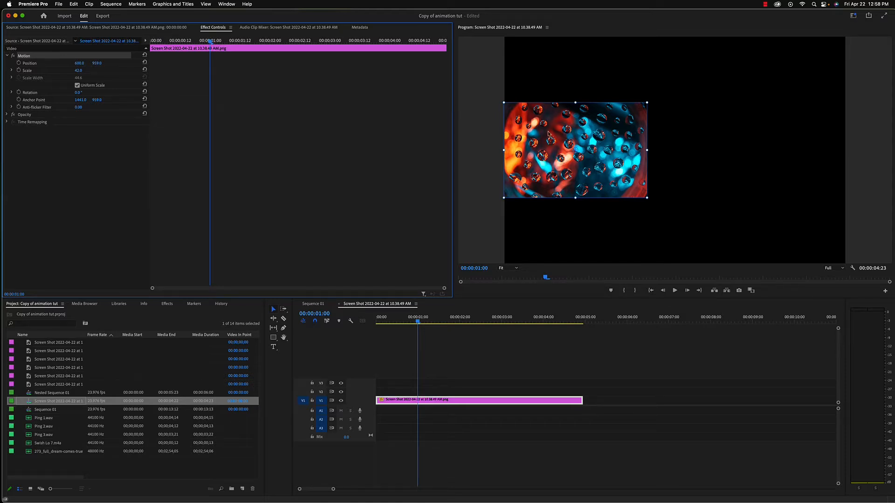
left_click(18, 64)
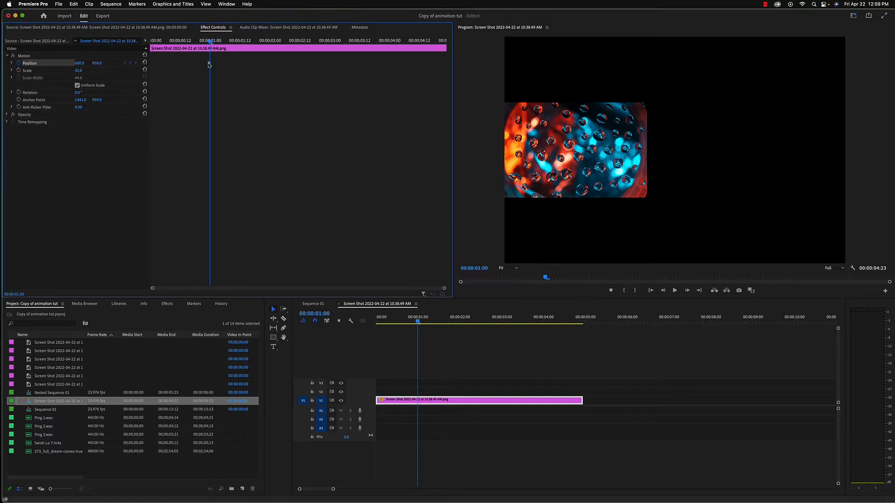
Step: Play the sequence from near its start to preview the image with the single position keyframe
left_click_drag(211, 43, 153, 45)
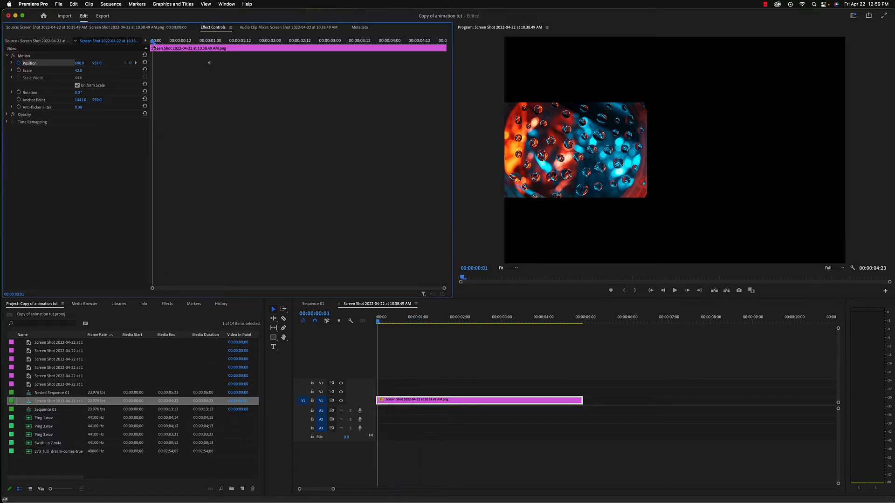
key("space")
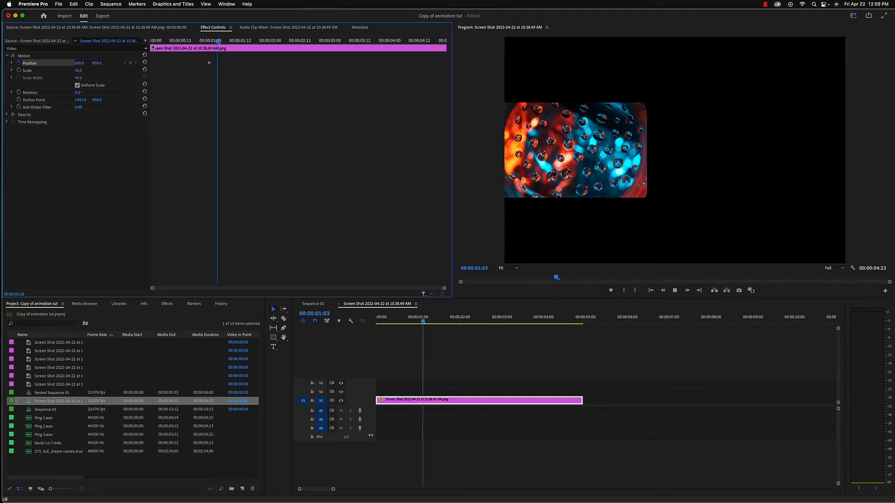
key("space")
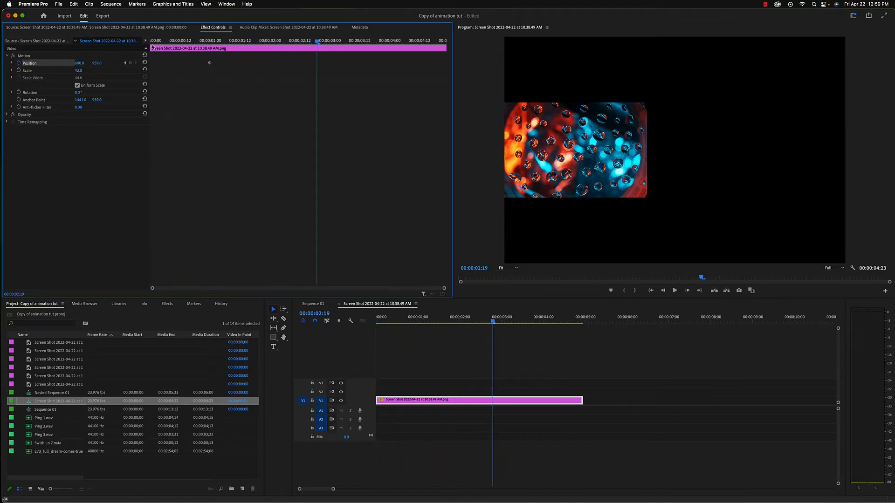
Step: Add a second position keyframe at 00:00:02:03 with the horizontal position set to 1424
left_click_drag(315, 43, 208, 40)
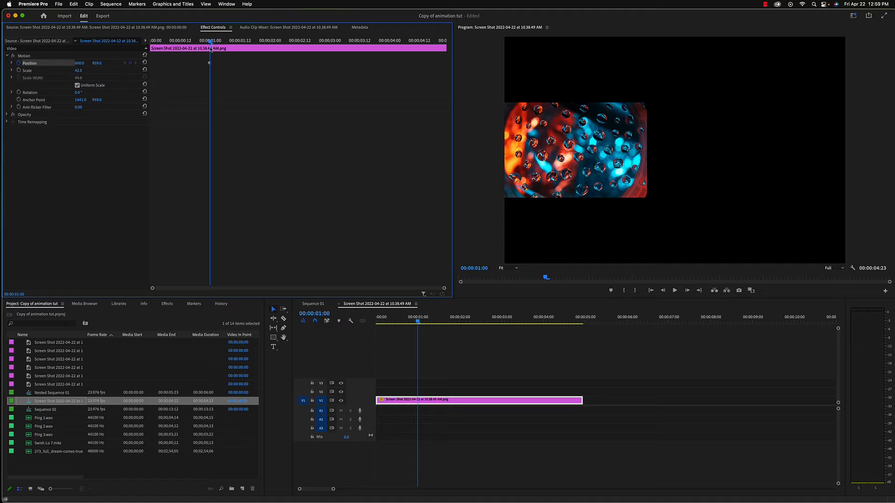
left_click_drag(210, 42, 278, 43)
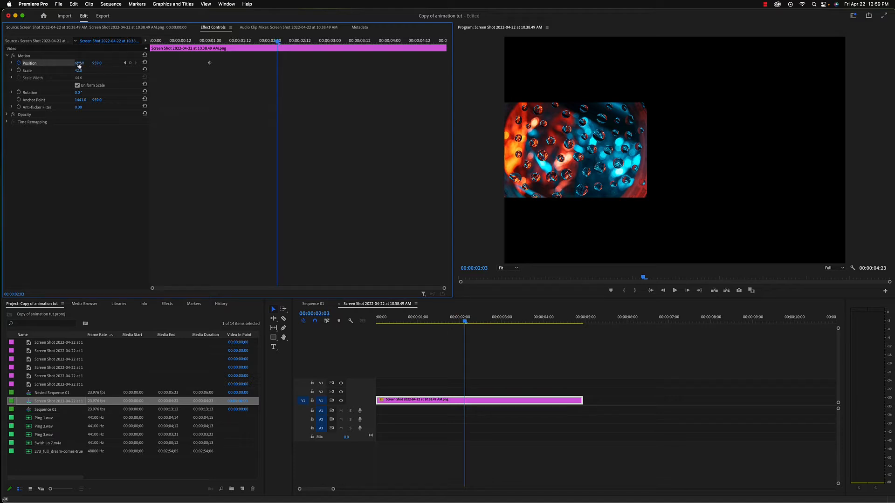
left_click_drag(79, 63, 465, 62)
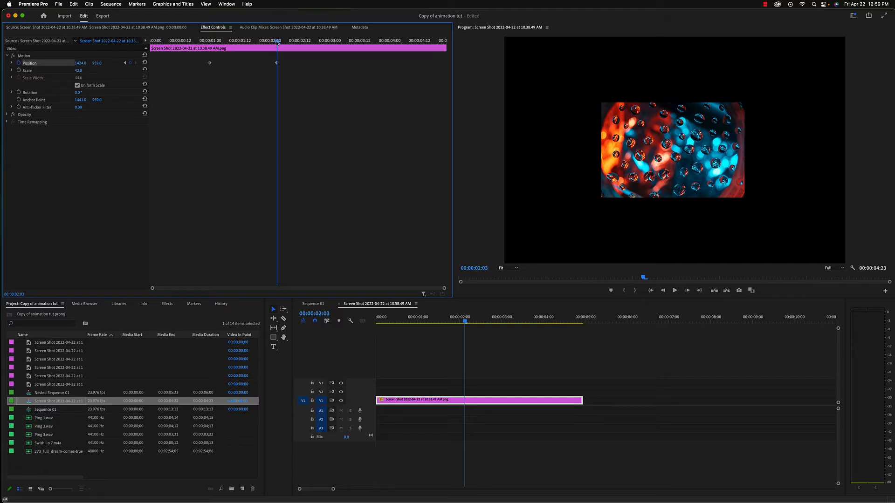
Step: Add a third position keyframe at 00:00:03:02 with the vertical position set to 1514, and scrub back to 00:00:01:14 to check the motion
left_click_drag(278, 42, 279, 42)
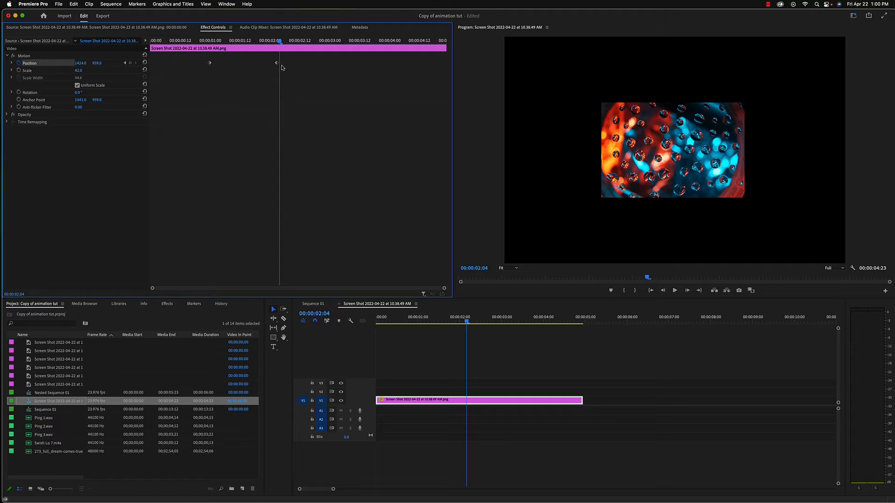
left_click_drag(280, 41, 335, 43)
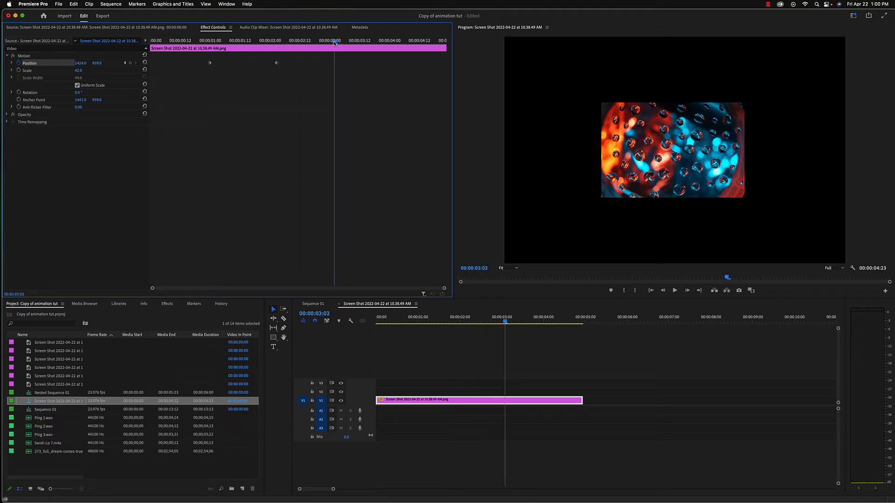
left_click_drag(97, 63, 221, 63)
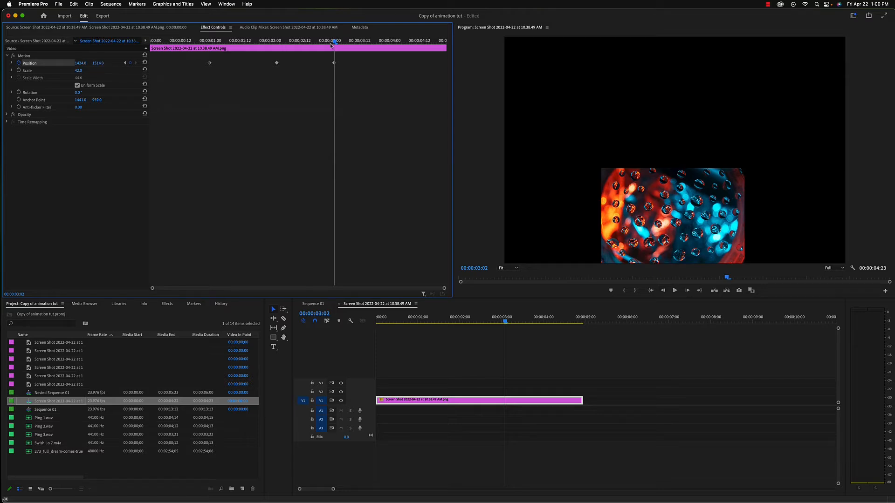
left_click_drag(334, 43, 242, 58)
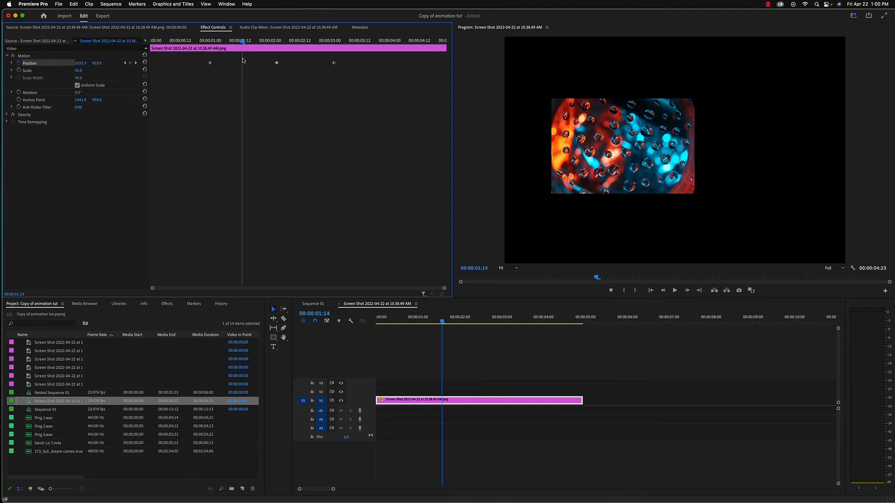
Step: Display the image's motion path in the preview and scrub through the position animation to examine its curve
left_click(25, 56)
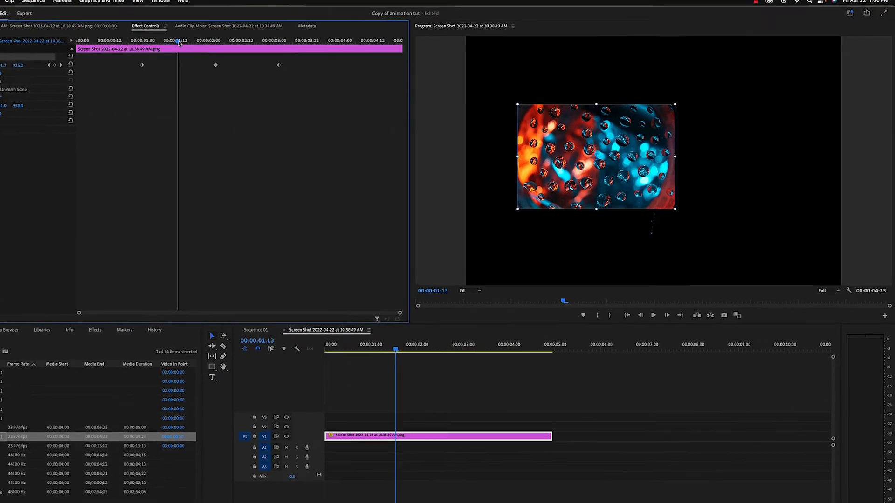
left_click_drag(178, 42, 112, 42)
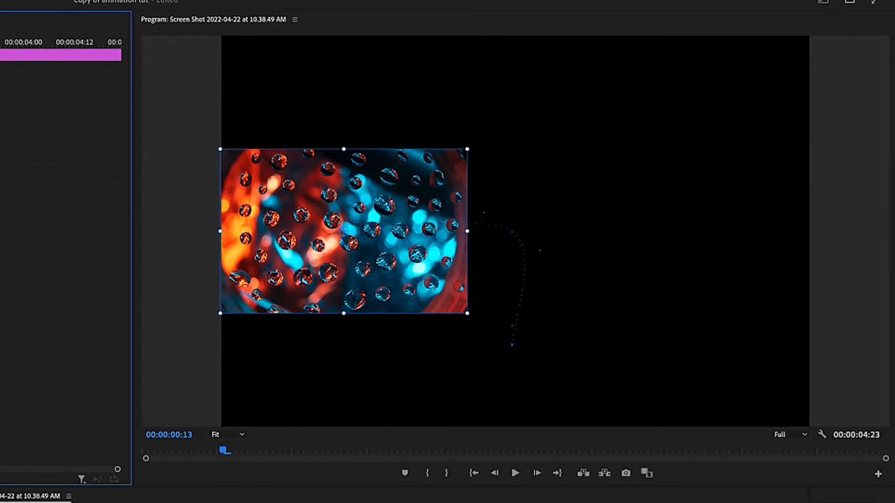
left_click_drag(223, 450, 697, 450)
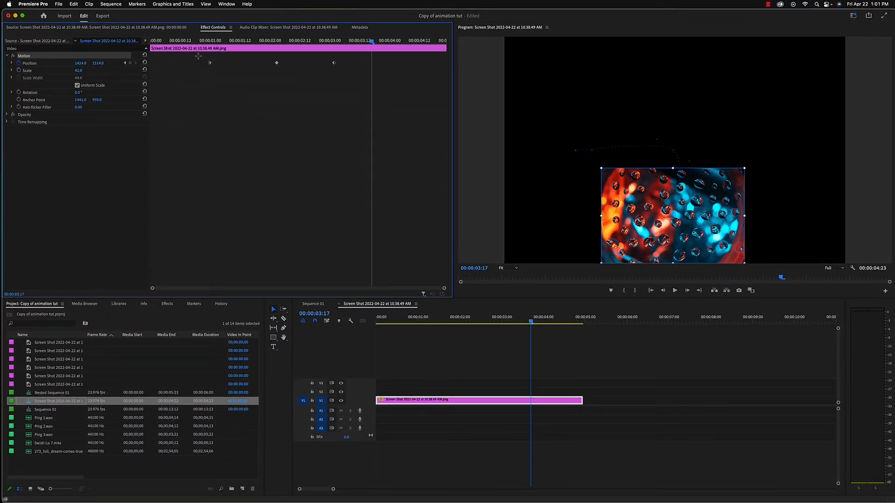
Step: Select all three position keyframes and check their spatial interpolation setting
left_click_drag(198, 56, 352, 74)
left_click_drag(195, 55, 344, 70)
right_click(334, 64)
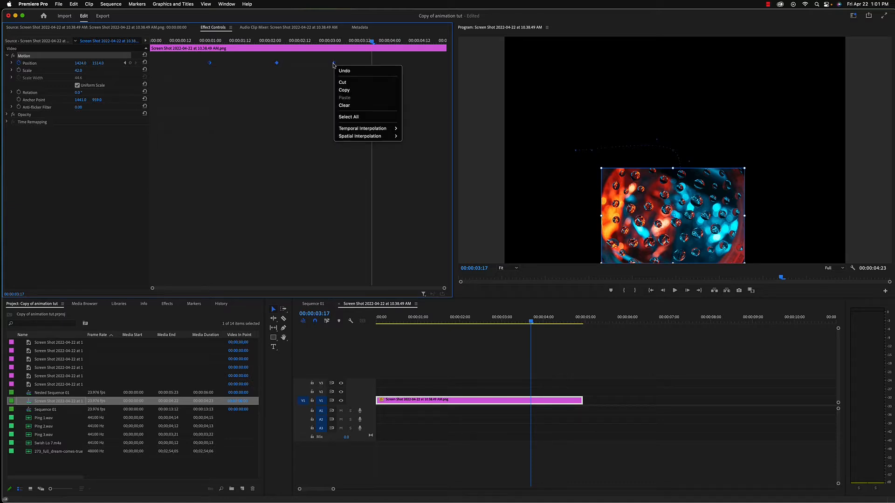
mouse_move(370, 131)
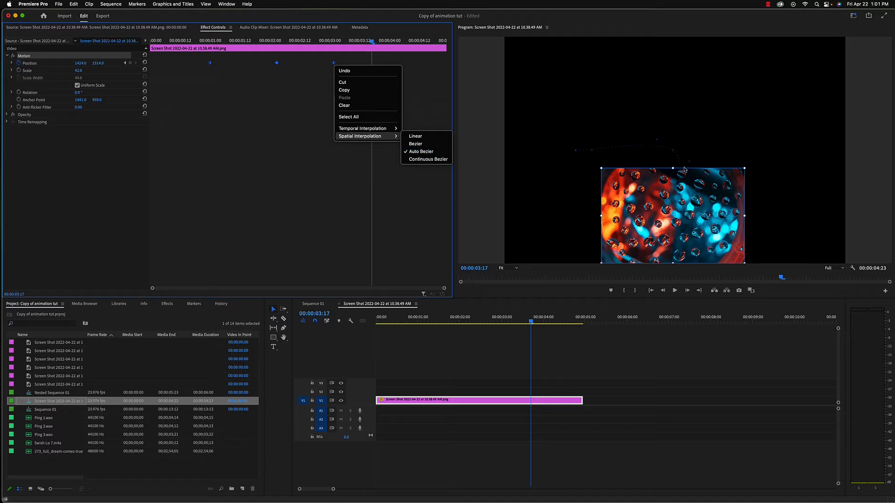
Step: Reshape the motion path into a wide arc by pulling its Bezier handles and moving the middle keyframe's point up and outward
left_click(656, 140)
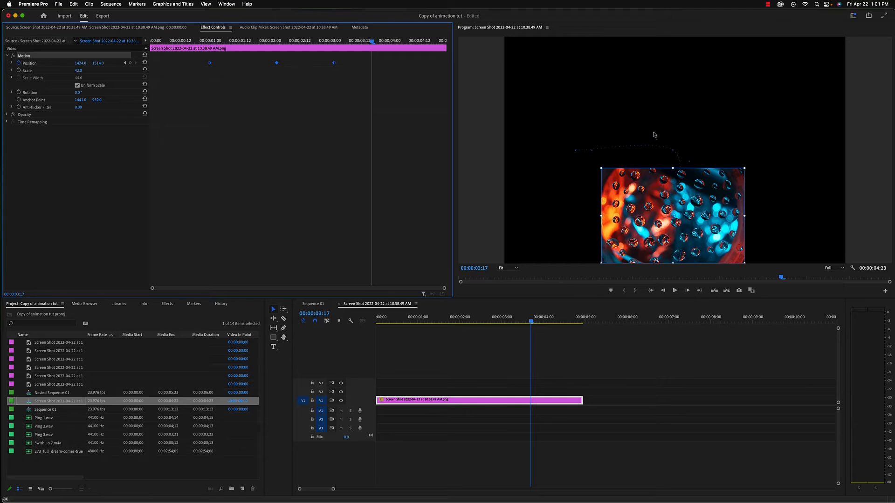
left_click_drag(656, 139, 635, 106)
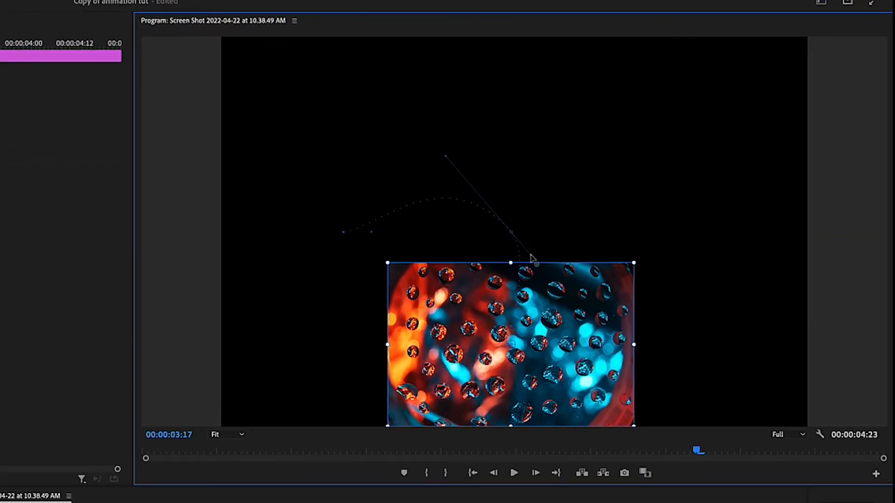
left_click_drag(533, 258, 792, 217)
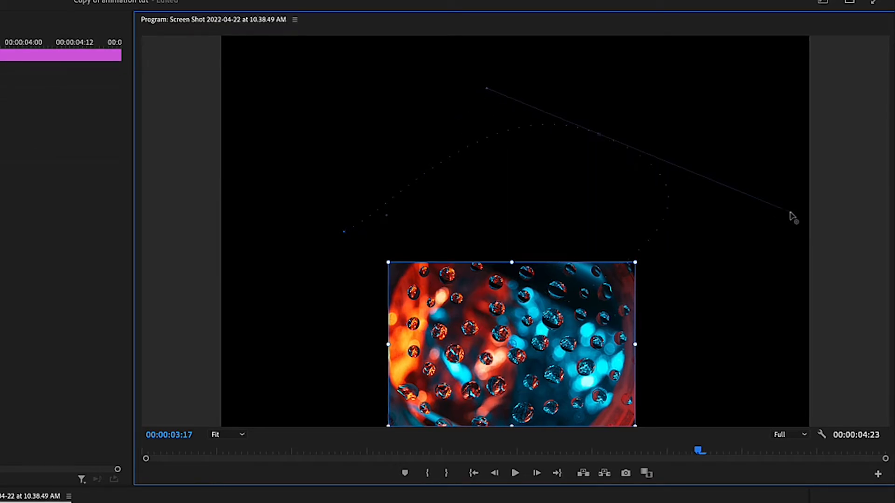
Step: Play the sequence from the beginning to preview the image following the curved path
left_click_drag(326, 502, 84, 502)
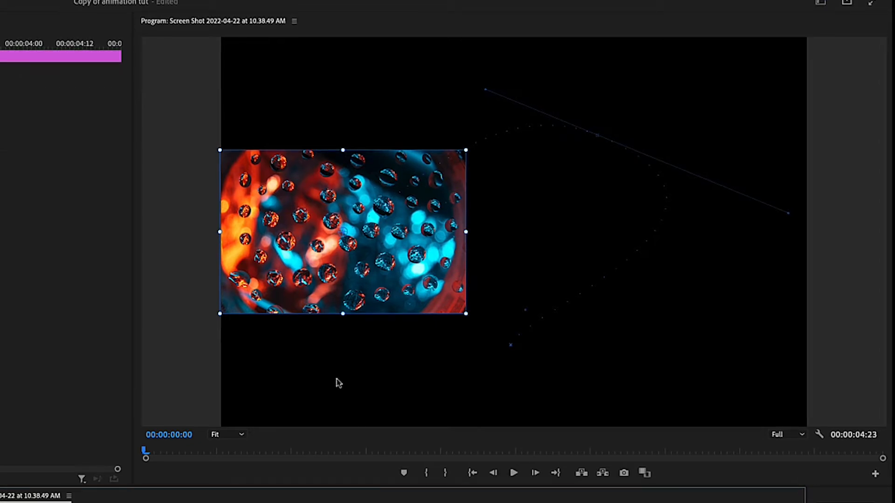
key("space")
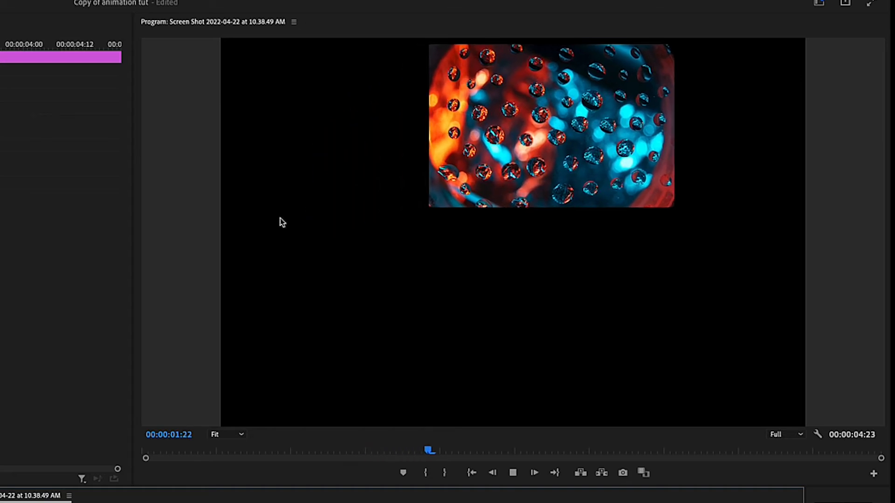
key("space")
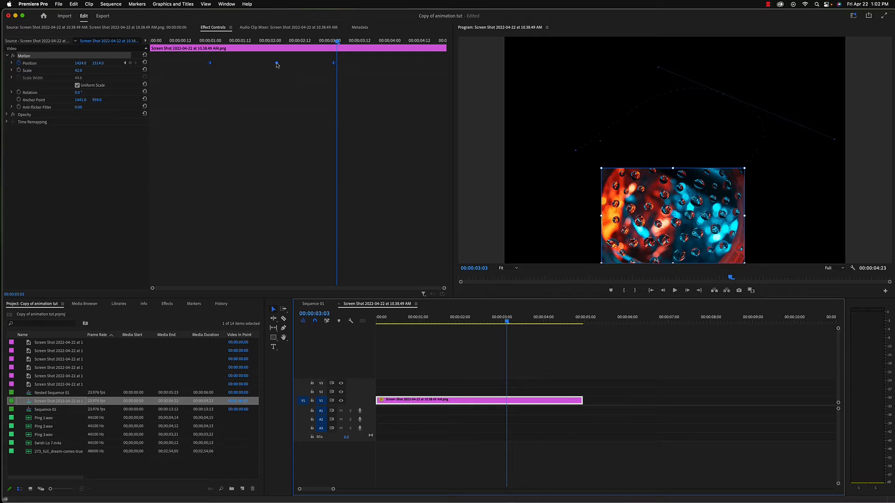
Step: Set the spatial interpolation of the three position keyframes to Linear and redisplay the clip's motion path
right_click(277, 64)
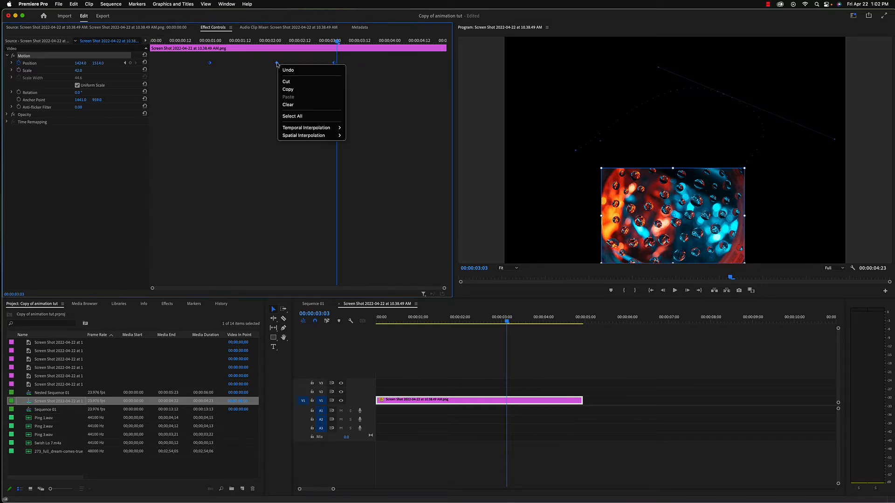
mouse_move(316, 139)
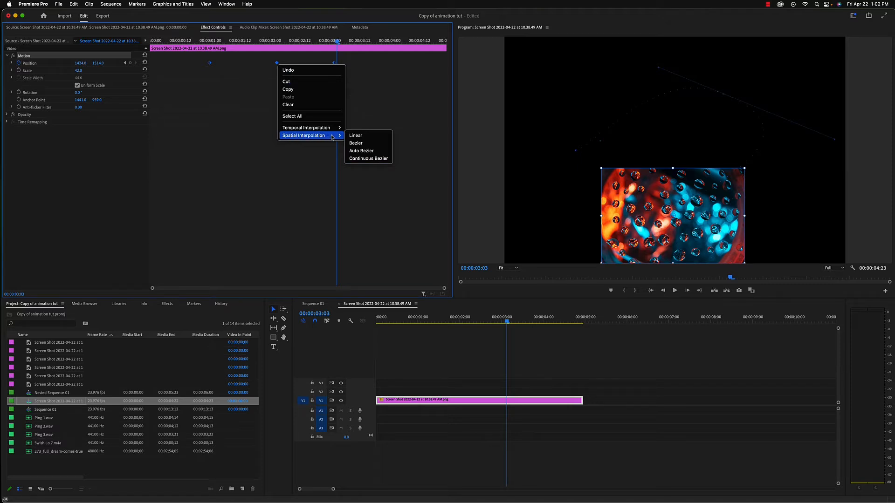
left_click(358, 136)
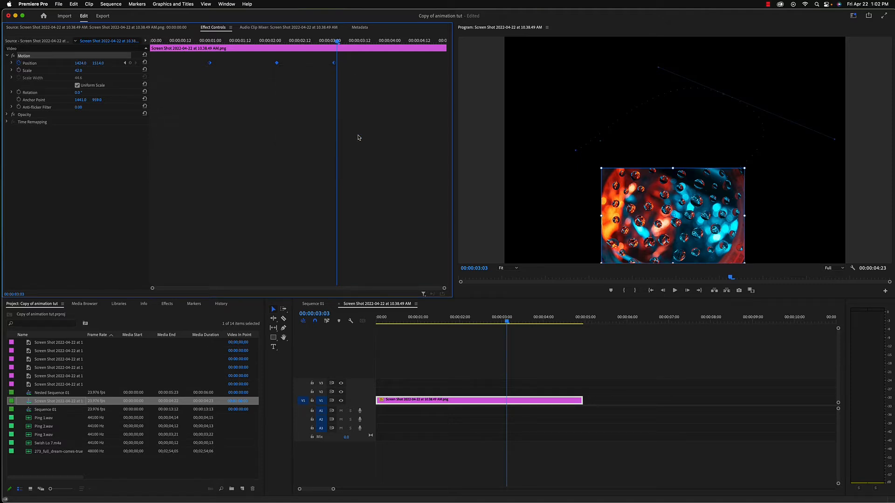
left_click(534, 341)
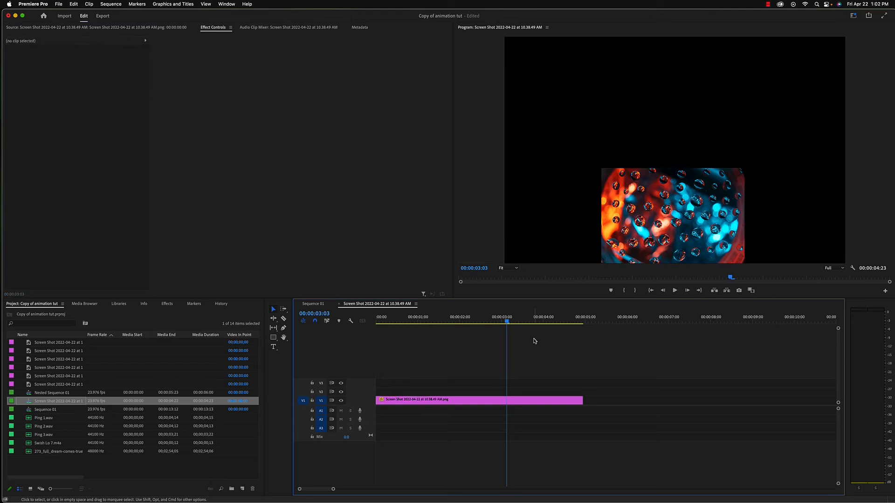
left_click(534, 401)
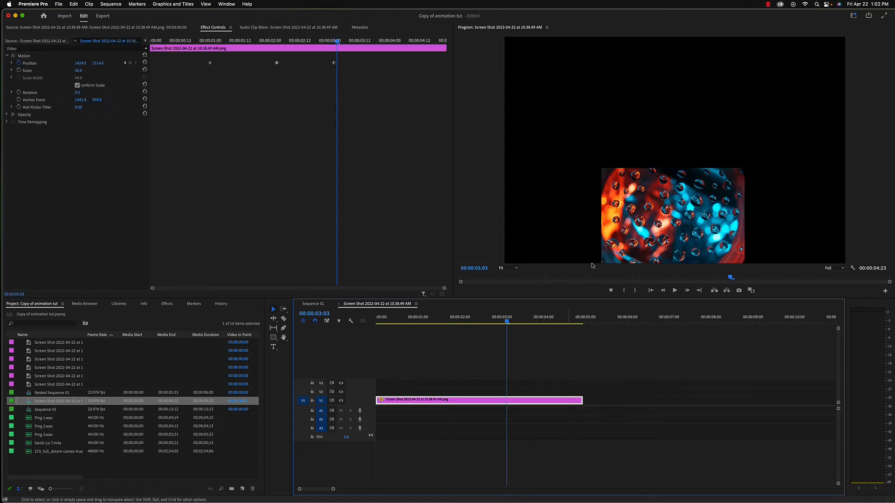
left_click(25, 56)
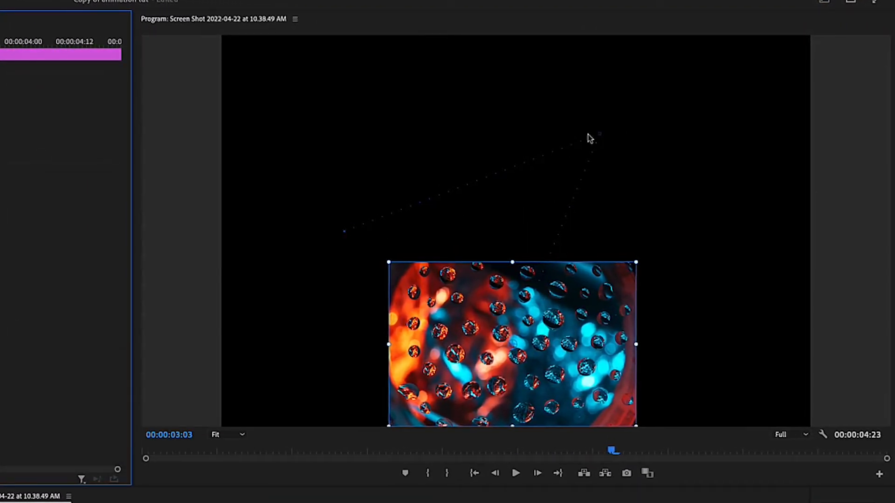
Step: Move the motion path's middle point to about 1419, 946, directly above the end point, and play the sequence from the start
left_click_drag(601, 137, 511, 233)
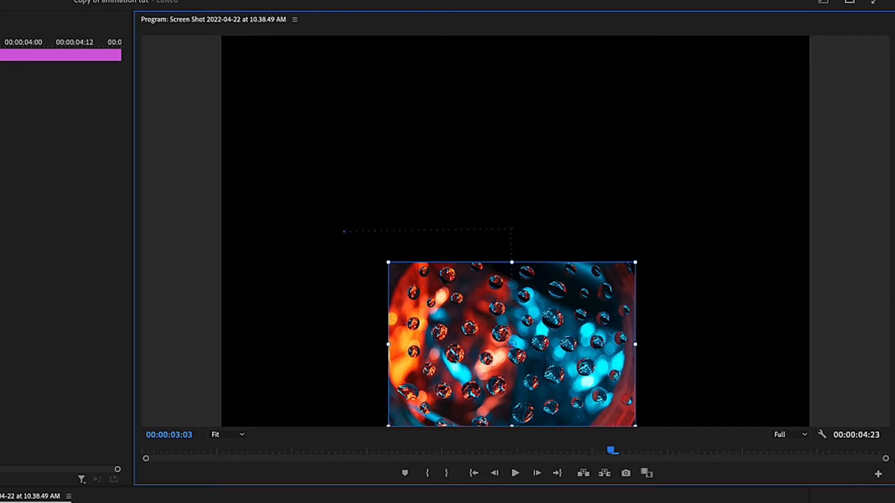
key("Home")
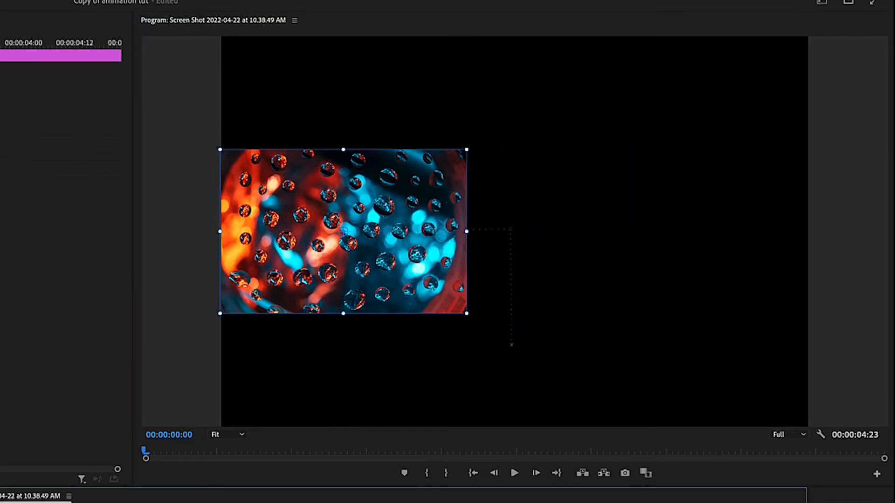
key("space")
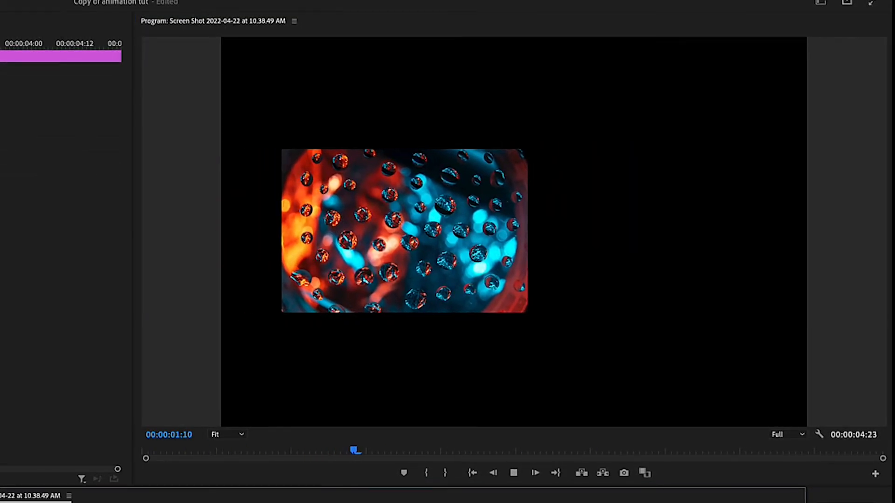
key("space")
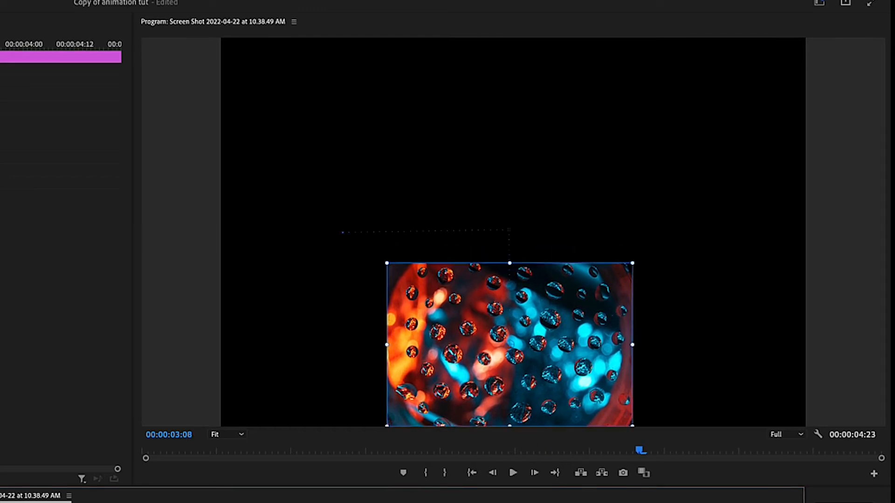
Step: Check the spatial interpolation setting of the last position keyframe
left_click_drag(639, 451, 670, 450)
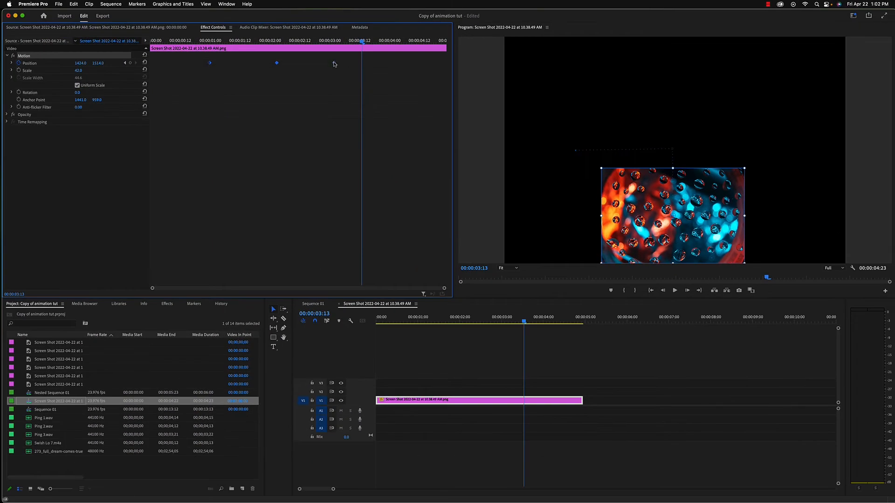
right_click(334, 64)
mouse_move(371, 135)
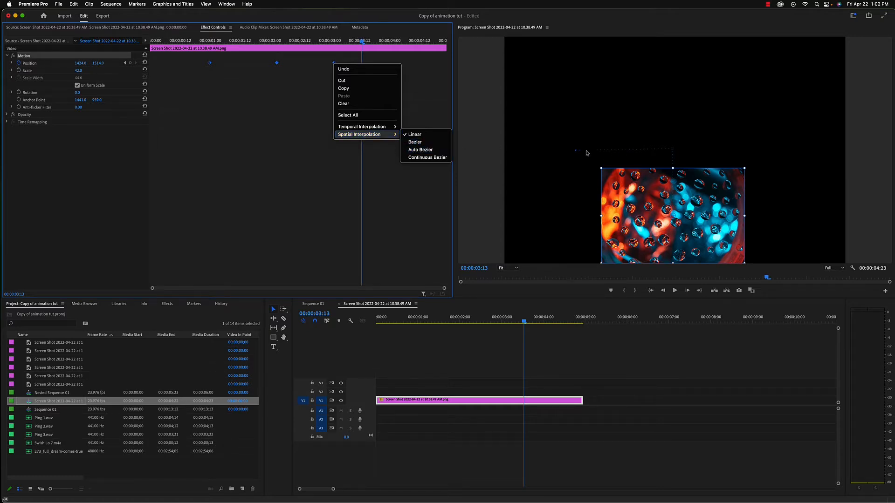
left_click(526, 324)
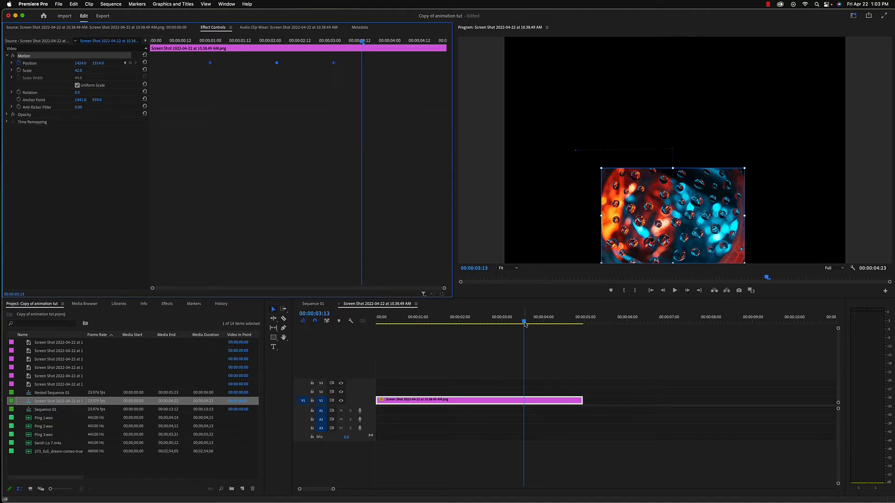
Step: Scrub from the clip's start through the keyframes at 00:00:01:00 and 00:00:02:03 to 00:00:02:12 to examine the movement
left_click_drag(526, 325, 363, 331)
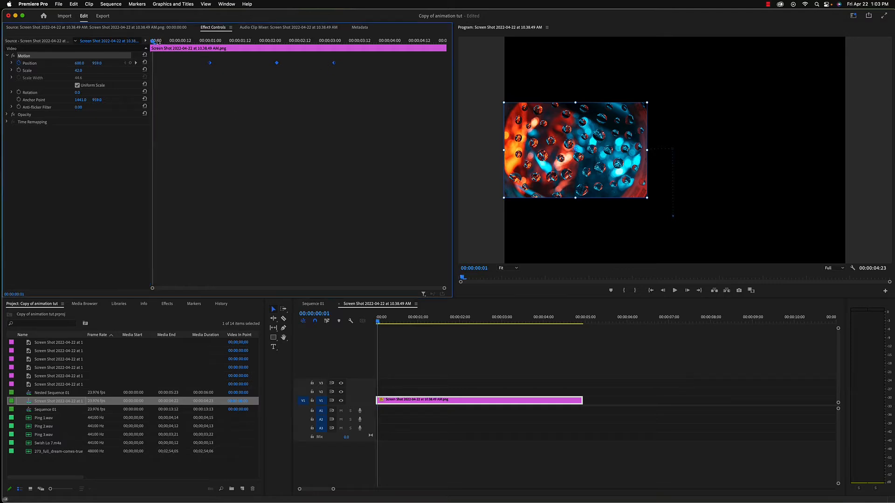
left_click_drag(191, 40, 211, 39)
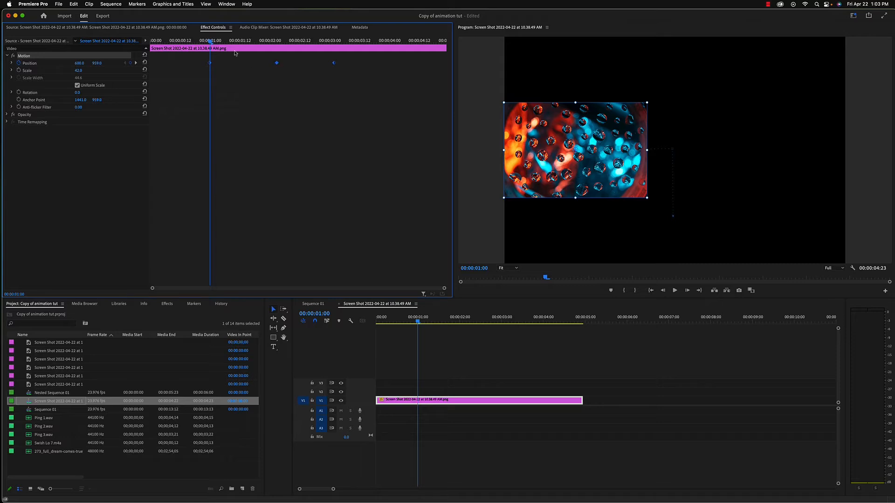
left_click_drag(210, 40, 276, 43)
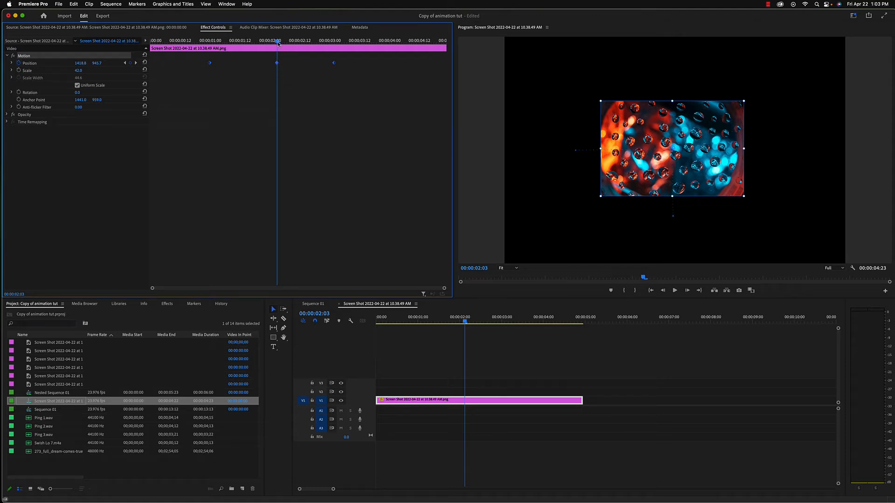
mouse_move(277, 41)
left_mouse_down()
mouse_move(265, 41)
mouse_move(329, 42)
mouse_move(210, 52)
mouse_move(282, 53)
left_mouse_up()
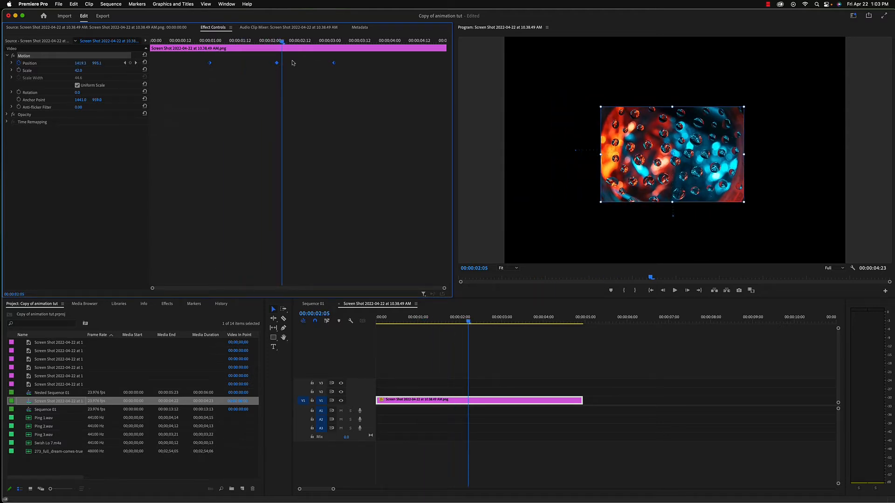
mouse_move(282, 43)
left_mouse_down()
mouse_move(333, 45)
mouse_move(299, 44)
left_mouse_up()
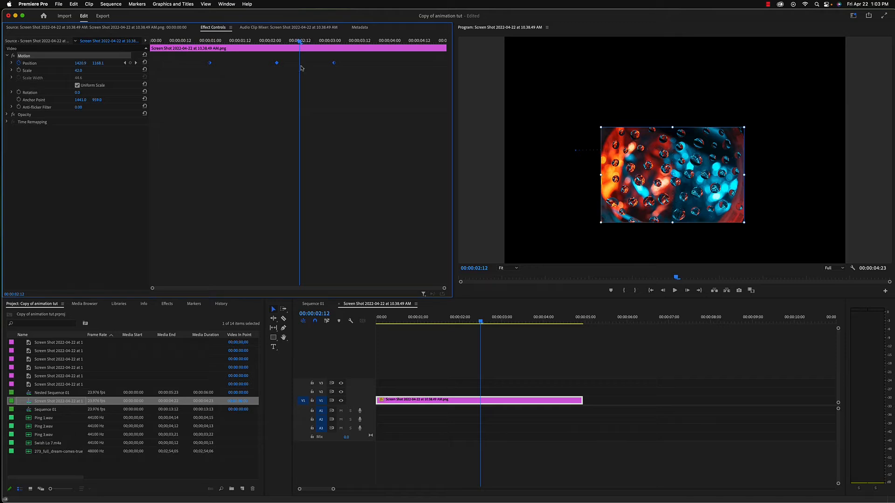
Step: Copy the middle position keyframe and paste it at 00:00:02:09 so the image pauses before moving down
left_click(277, 63)
left_click(280, 87)
mouse_move(299, 43)
left_mouse_down()
mouse_move(275, 43)
mouse_move(293, 43)
left_mouse_up()
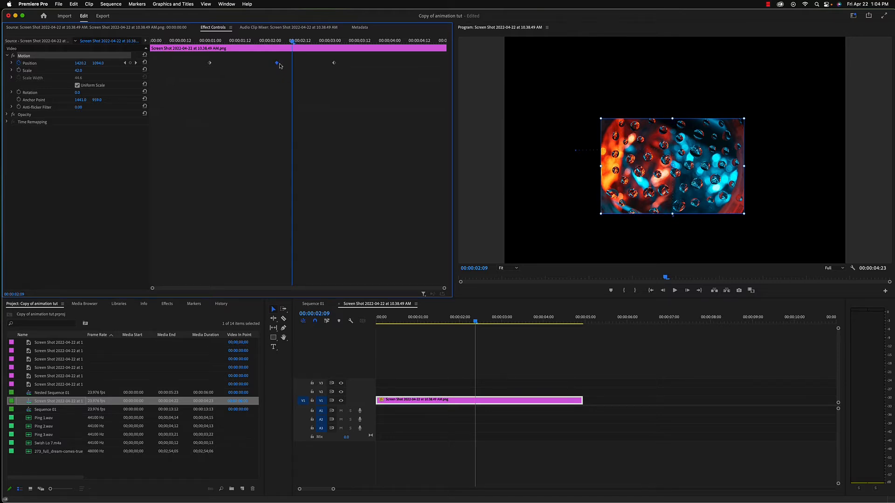
key("super+v")
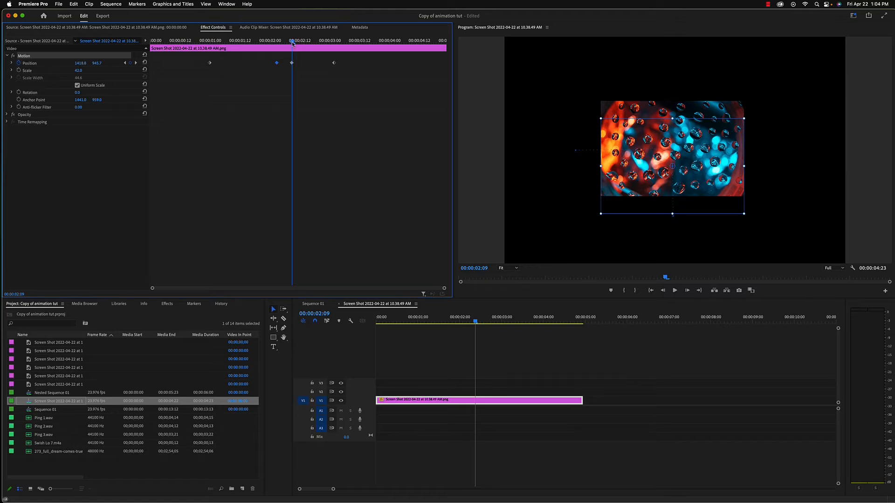
Step: Play the animation from the first keyframe to preview the pause between the two movements
left_click_drag(292, 43, 210, 47)
key("space")
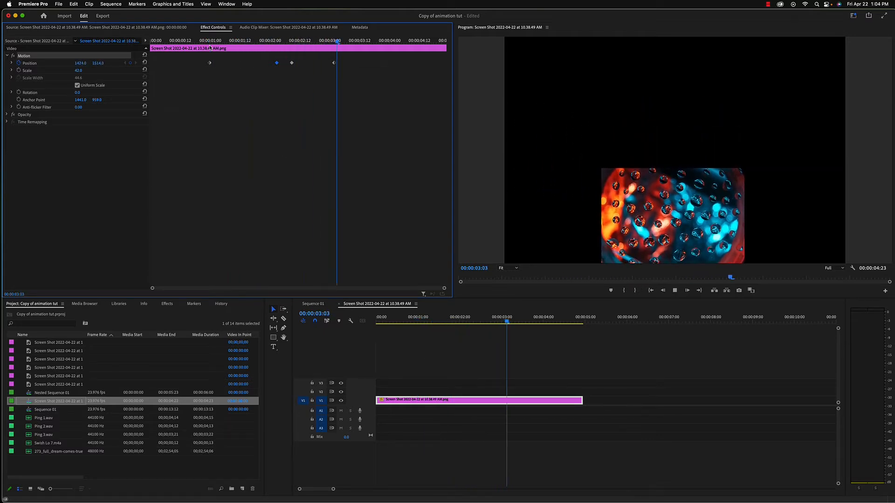
key("space")
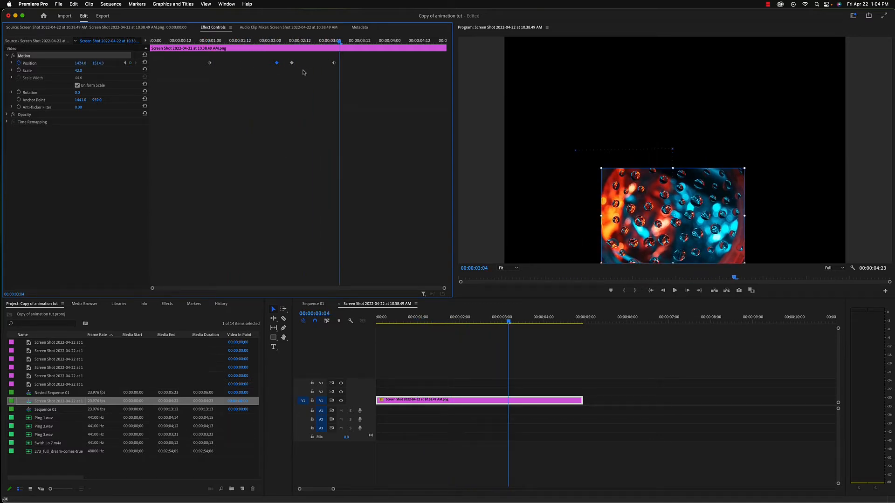
Step: Retime the second, third and fourth position keyframes to about 00:00:01:18, 00:00:02:11 and 00:00:03:12, and play from near the first keyframe
left_click_drag(276, 63, 205, 52)
key("space")
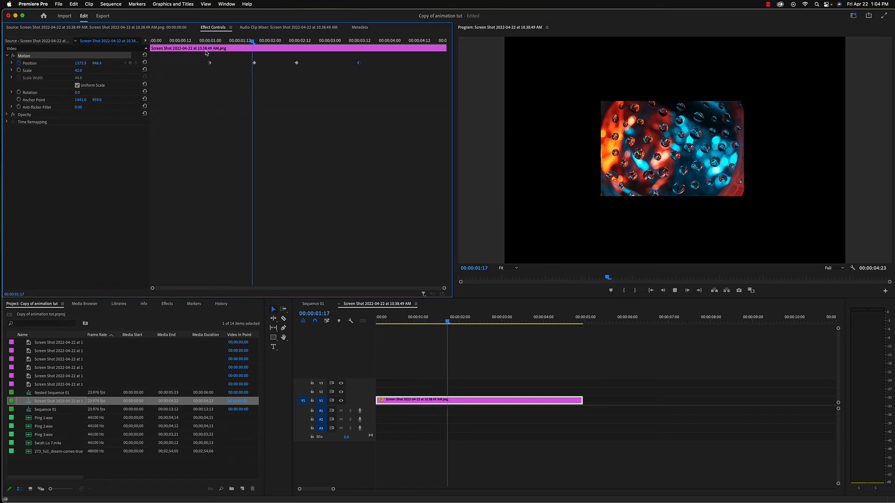
key("space")
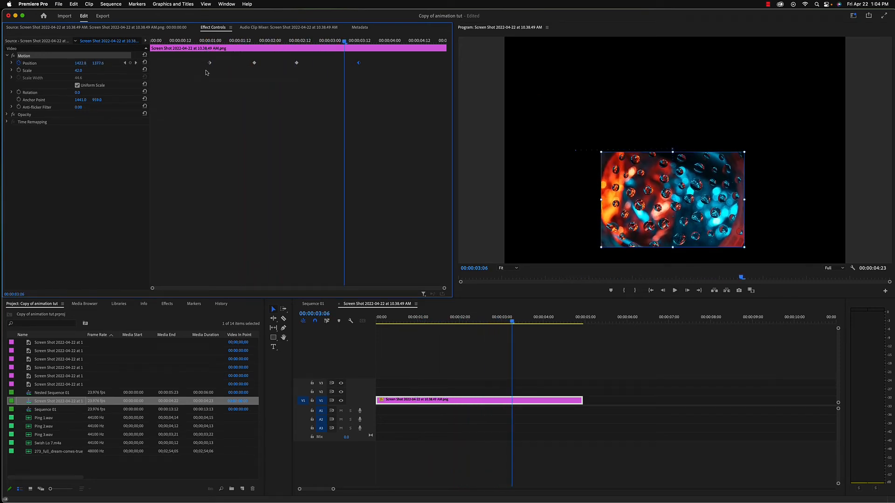
Step: Retime the first position keyframe to about 00:00:01:11 and the last to about 00:00:04:03, and play the animation
left_click_drag(211, 65, 237, 65)
left_click_drag(359, 63, 397, 61)
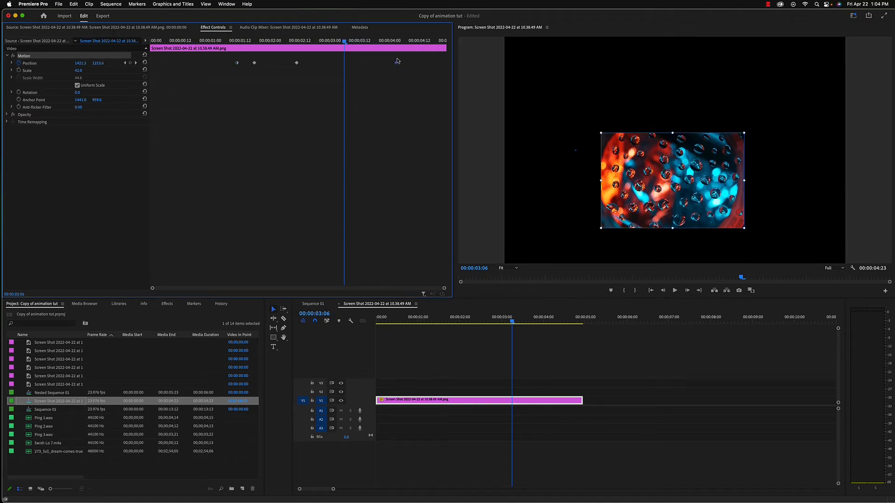
left_click(226, 43)
key("space")
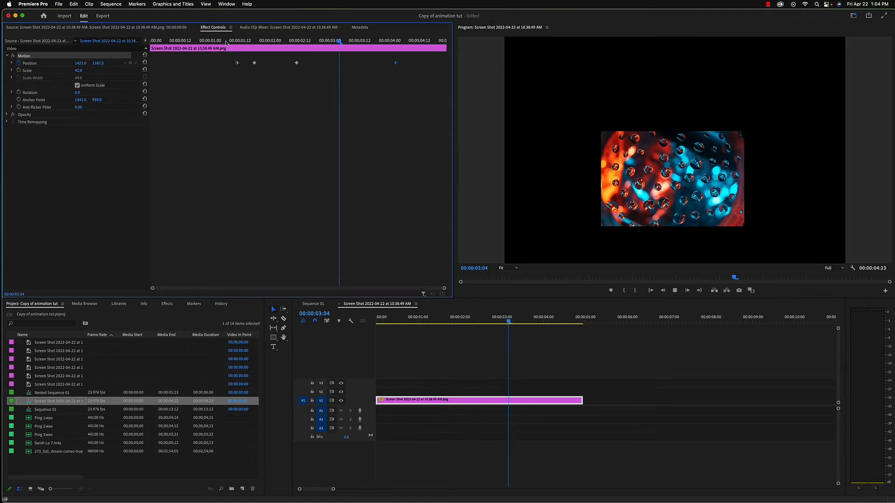
key("space")
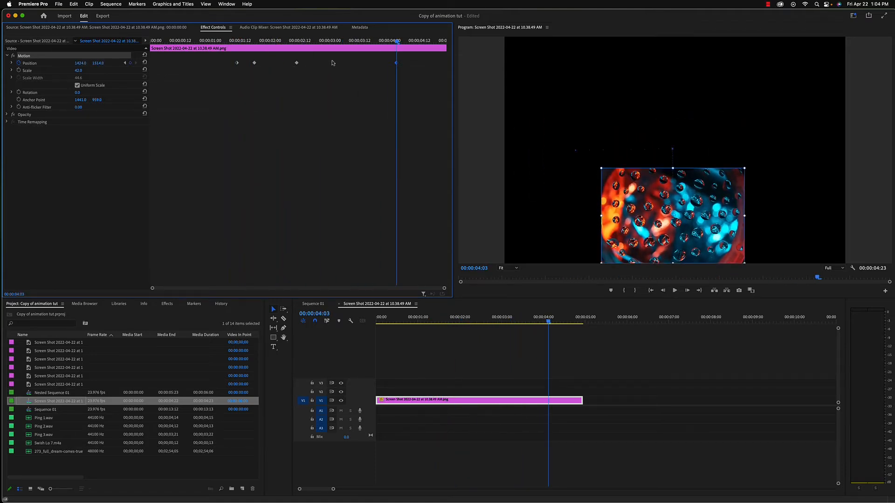
Step: Retime the first, third and fourth position keyframes to about 00:00:01:04, 00:00:02:00 and 00:00:02:17, and paste the first keyframe at 00:00:03:06
left_click_drag(237, 64, 220, 63)
left_click_drag(396, 62, 269, 63)
left_click_drag(326, 63, 312, 63)
mouse_move(321, 41)
left_mouse_down()
mouse_move(233, 41)
mouse_move(311, 44)
left_mouse_up()
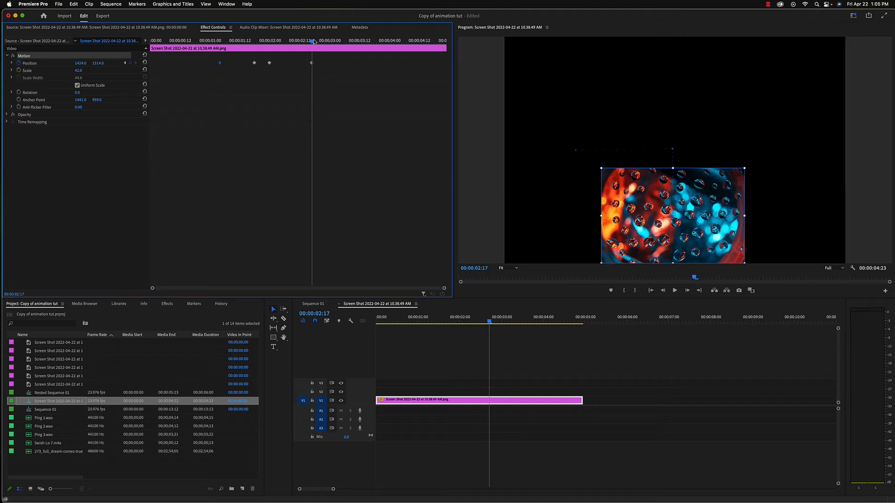
left_click_drag(313, 41, 348, 59)
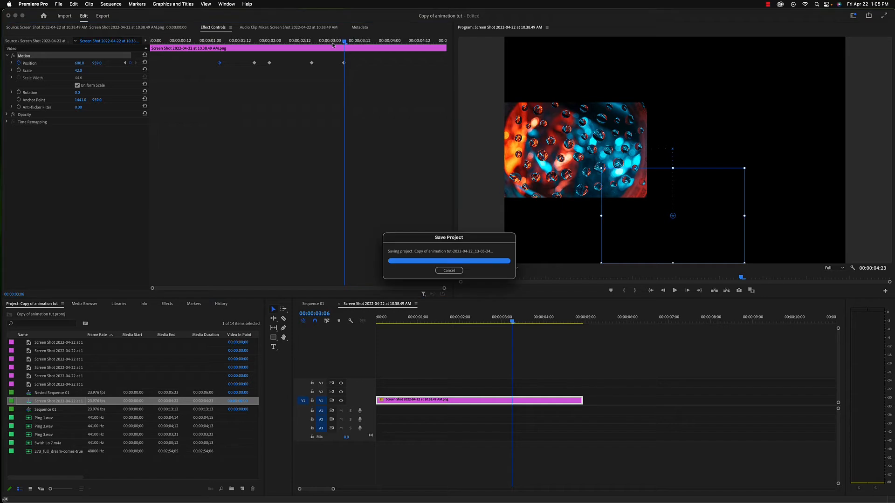
Step: Scrub from 00:00:01:18 through 00:00:02:17 to 00:00:03:06 to examine the image's pause, downward move and return
left_click_drag(344, 42, 253, 52)
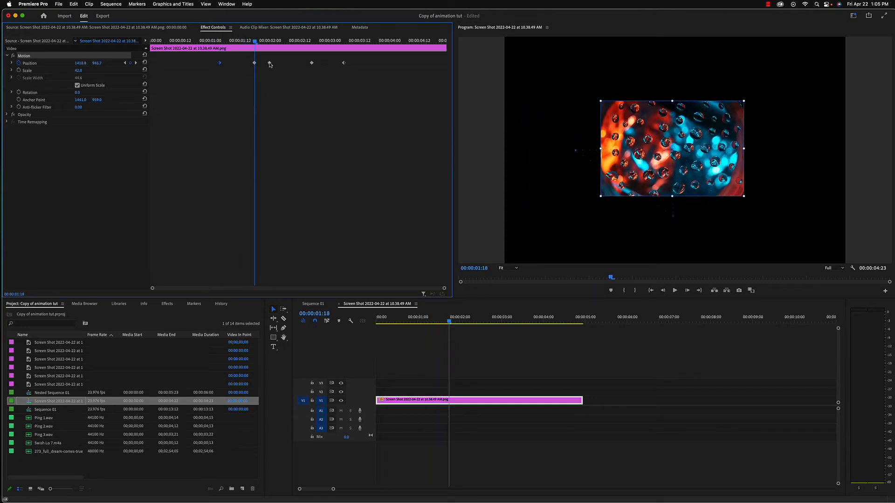
left_click_drag(256, 44, 312, 46)
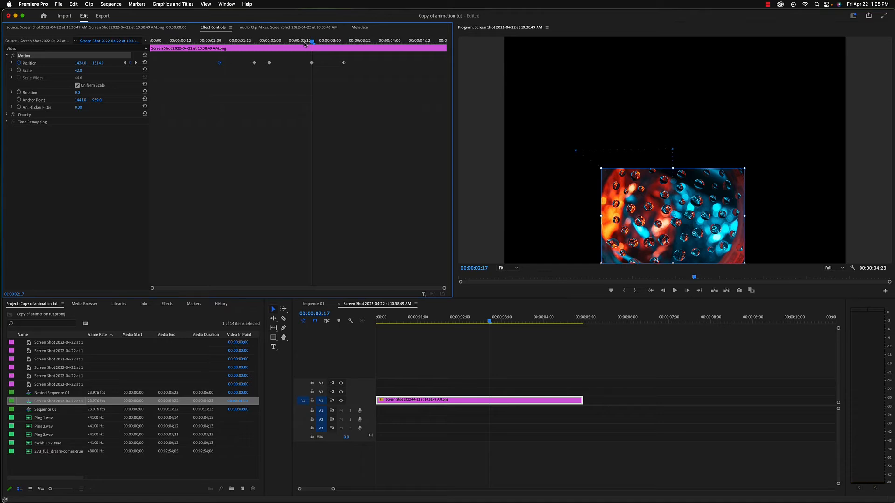
left_click_drag(313, 43, 324, 44)
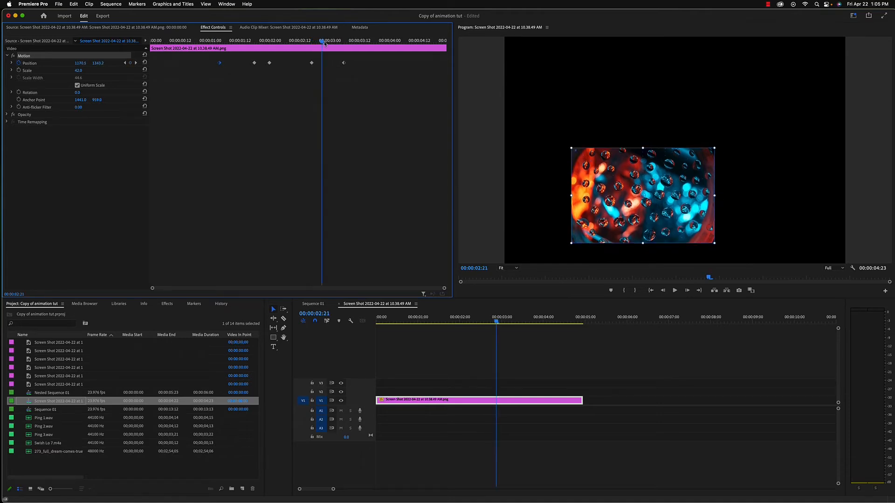
left_click(347, 44)
left_click_drag(347, 44, 345, 95)
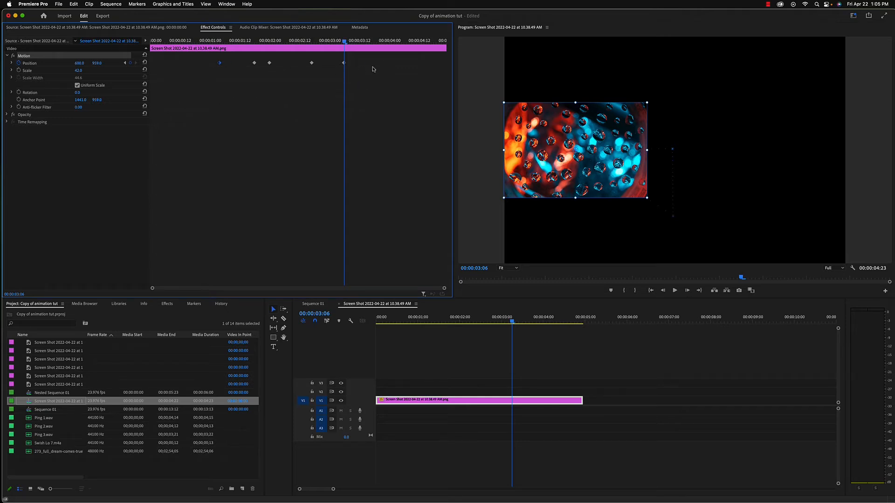
Step: Delete all the position keyframes from the image clip
left_click_drag(363, 58, 195, 79)
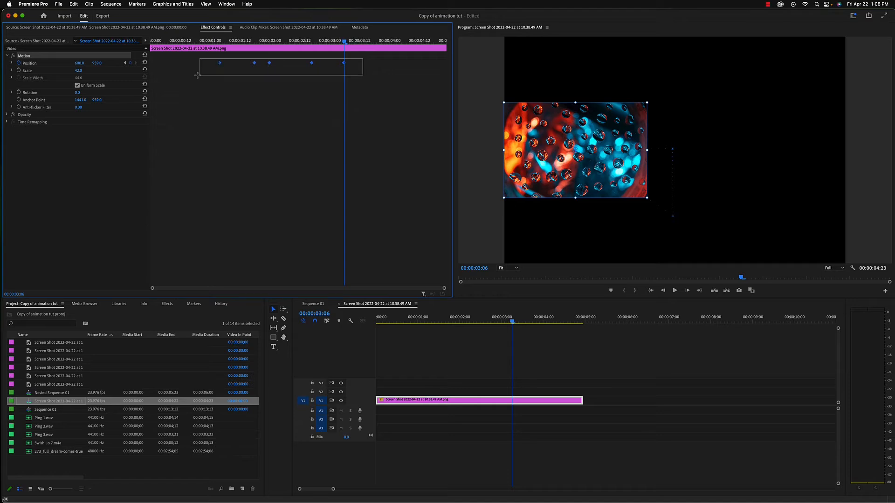
key("Delete")
Step: Preview each of the six project screenshots in the source monitor, ending on the first one
left_click(64, 345)
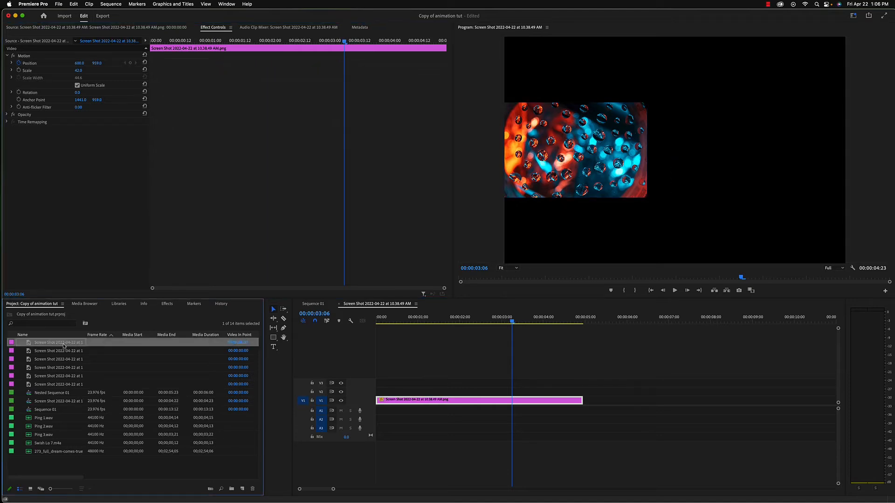
double_click(26, 345)
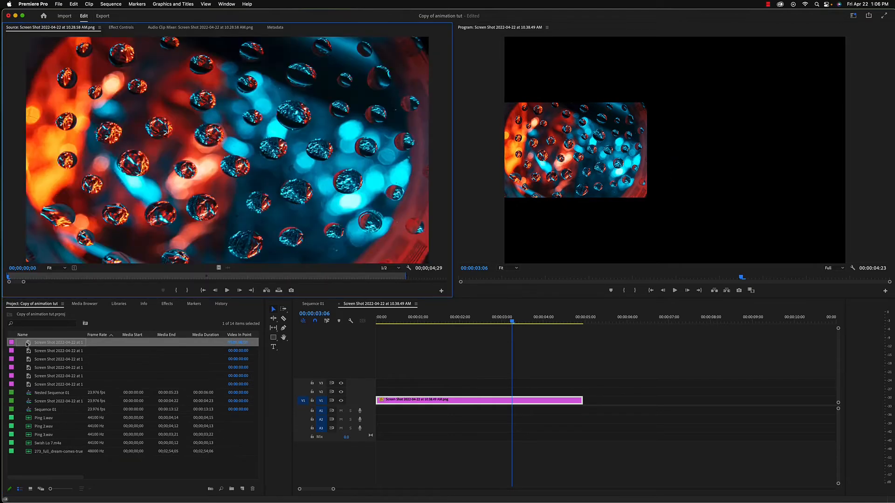
double_click(29, 352)
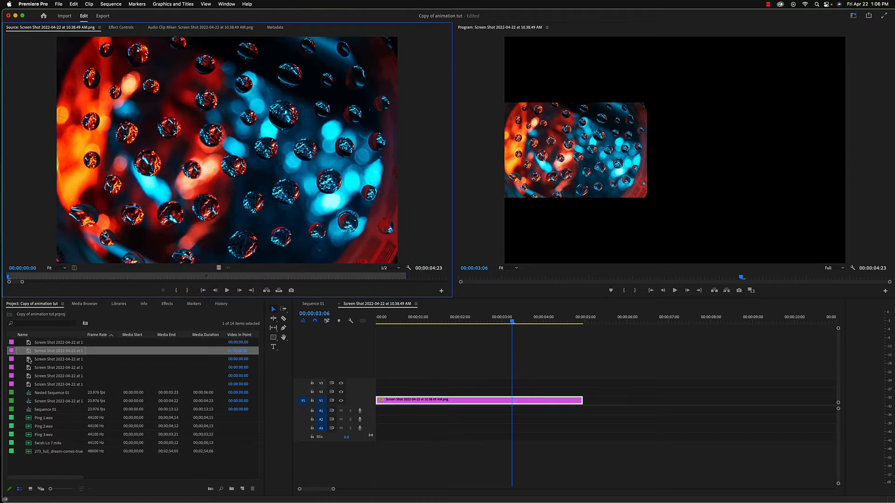
double_click(28, 360)
double_click(29, 368)
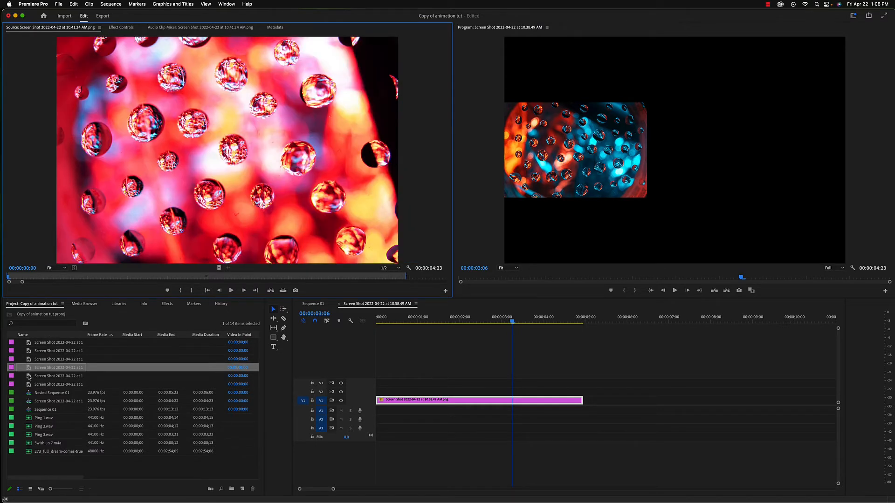
double_click(29, 376)
double_click(29, 385)
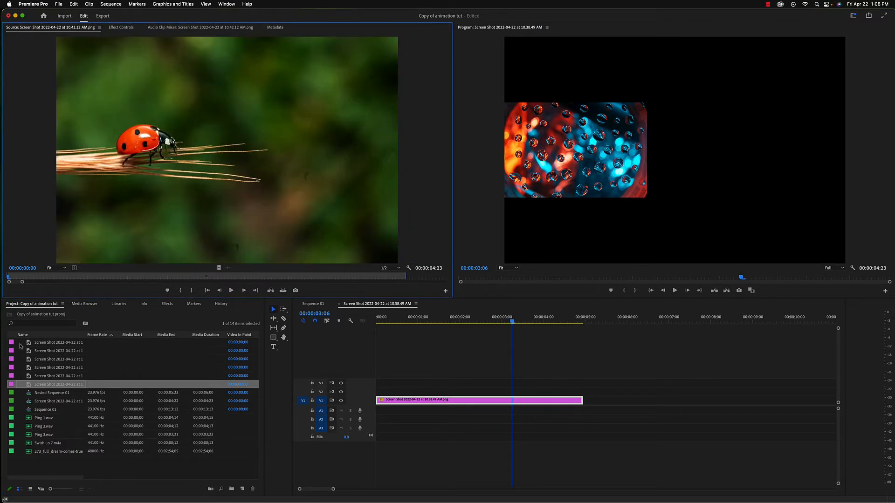
double_click(30, 344)
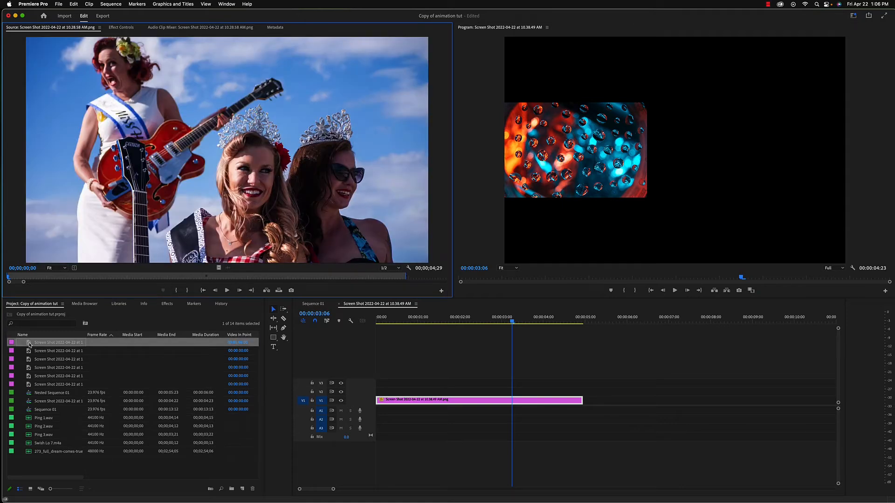
Step: Create a new sequence from Screen Shot 2022-04-22 at 10.28.58 AM and show its clip's effect controls
left_click_drag(444, 366, 490, 416)
right_click(69, 344)
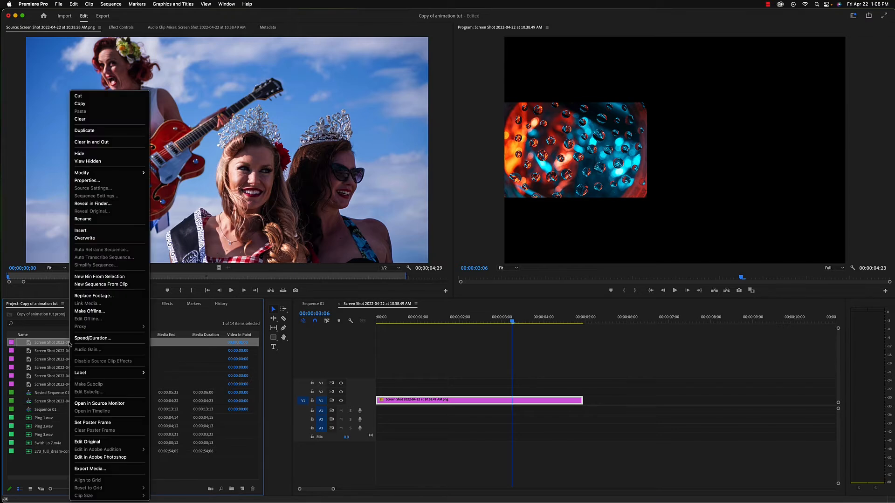
left_click(87, 284)
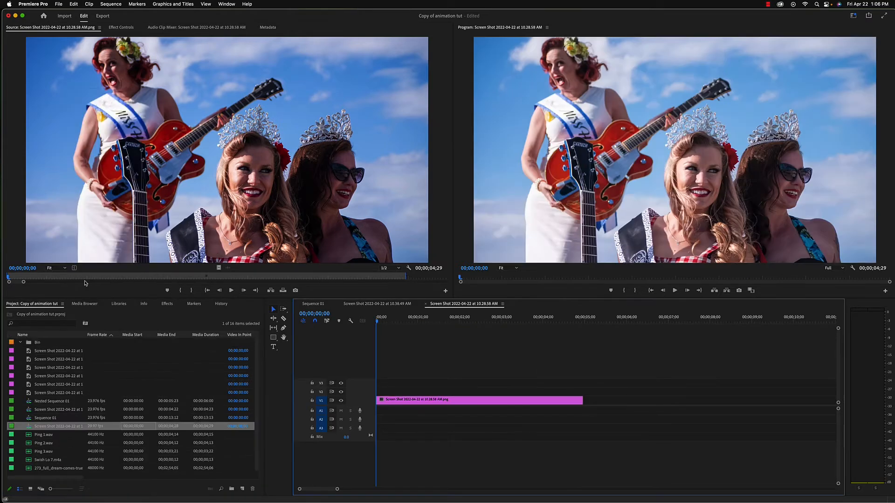
mouse_move(685, 17)
left_mouse_down()
mouse_move(668, 15)
mouse_move(684, 12)
left_mouse_up()
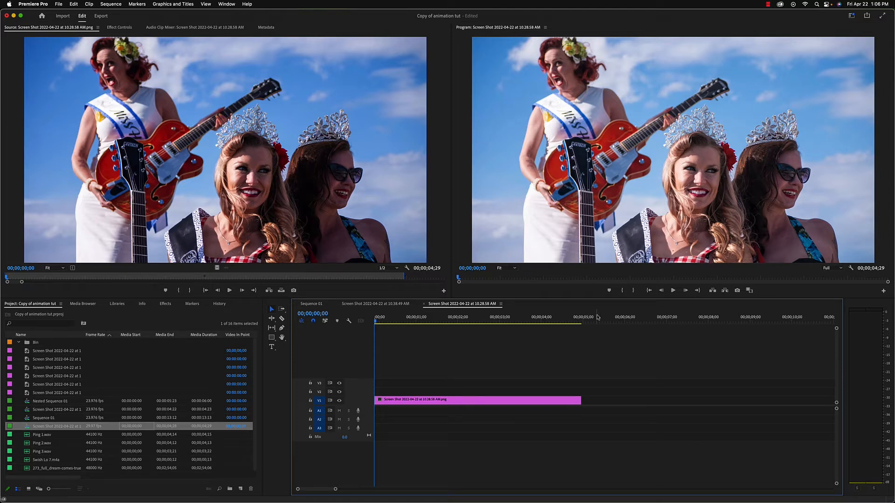
left_click(463, 402)
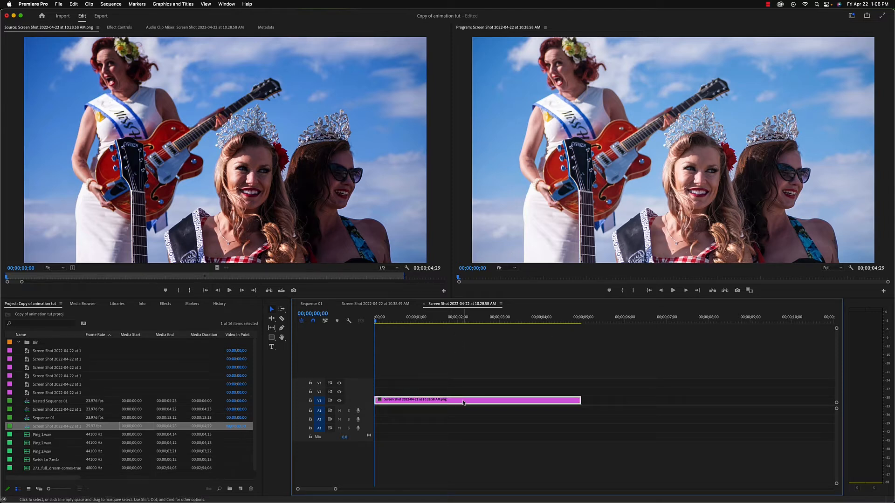
left_click(122, 28)
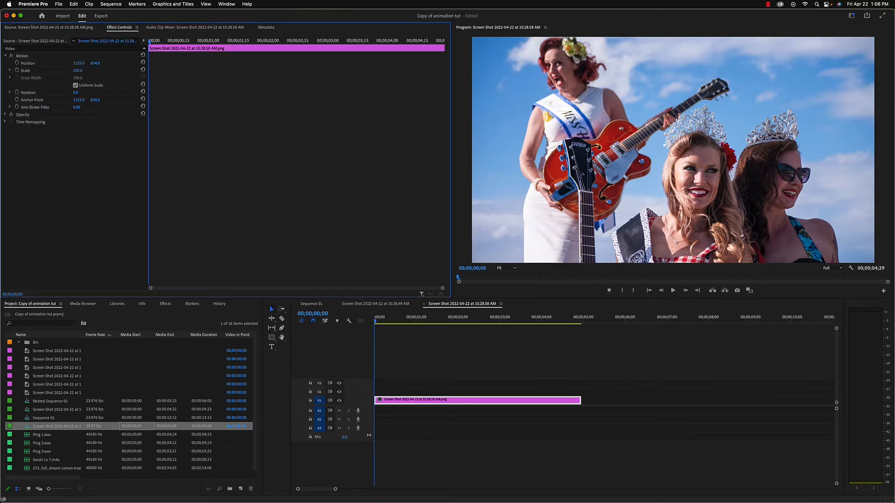
Step: Try enlarging the image to a scale of 169 at about position 580, 212, and reset its position and scale
left_click_drag(78, 71, 122, 63)
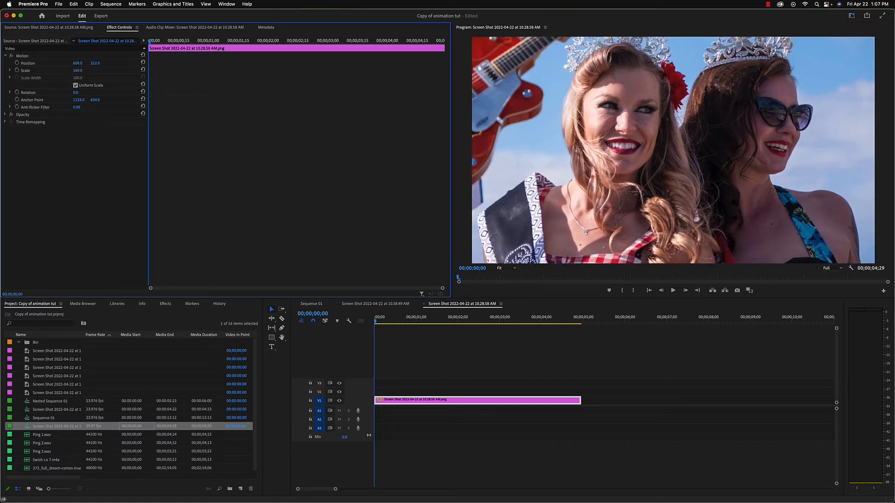
left_click_drag(79, 63, 97, 63)
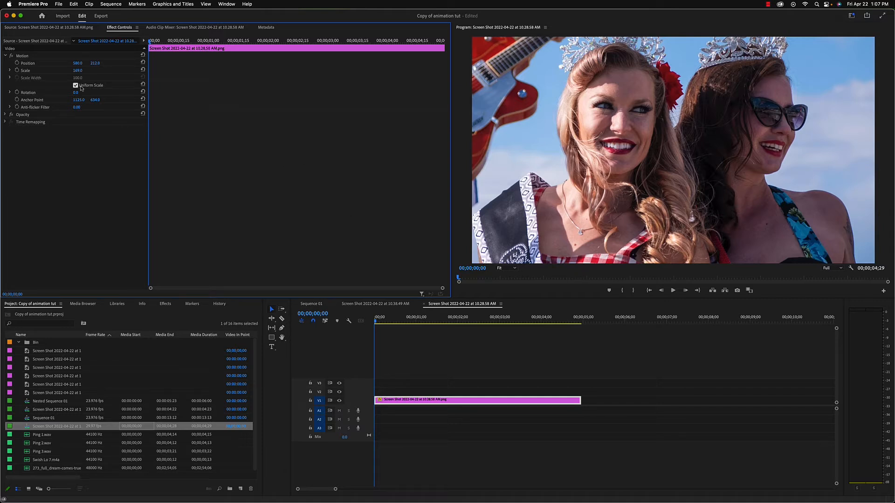
left_click(143, 62)
left_click(143, 70)
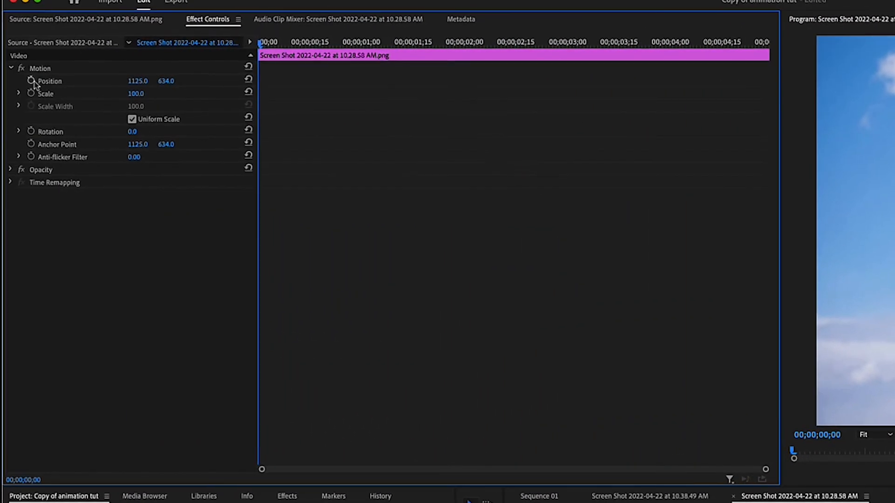
Step: Enable keyframing for Position and Scale with starting keyframes at 00;00;00;00
left_click(31, 81)
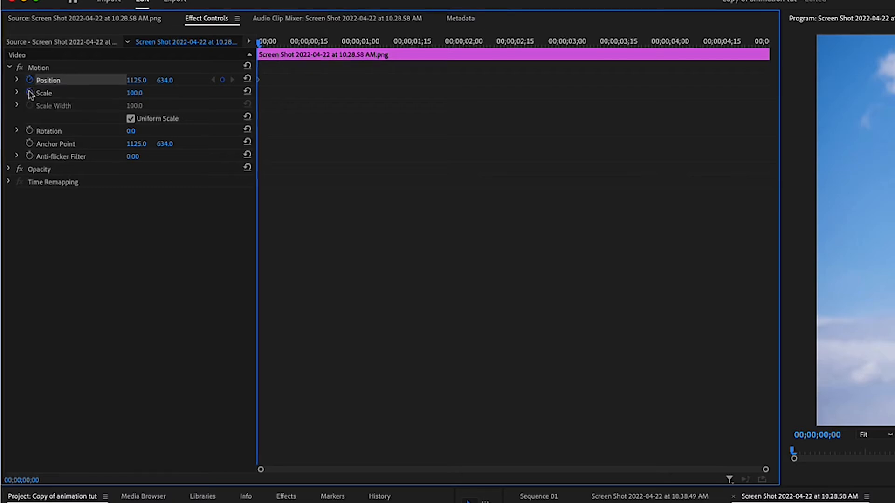
left_click(30, 93)
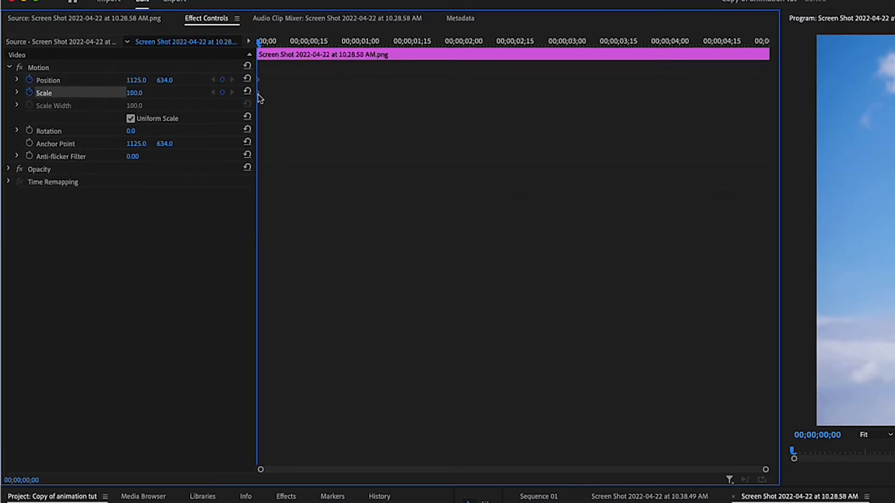
mouse_move(258, 94)
left_mouse_down()
mouse_move(267, 94)
mouse_move(267, 81)
left_mouse_up()
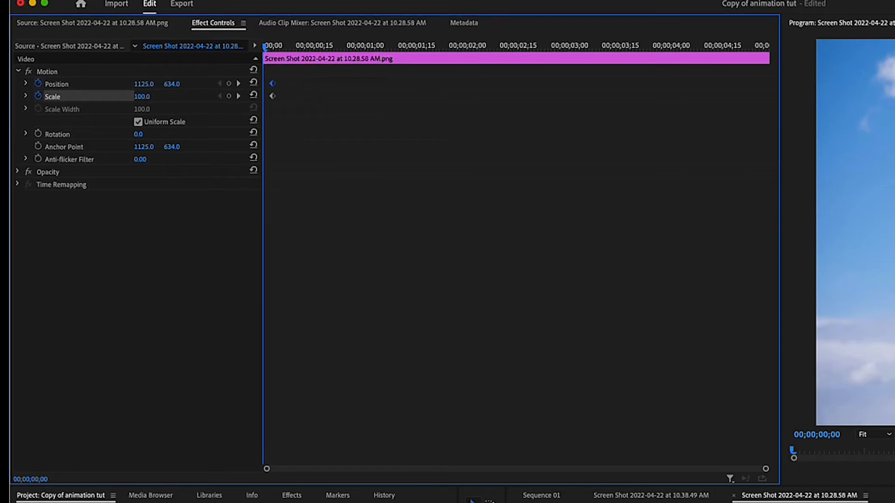
left_click_drag(295, 82, 265, 97)
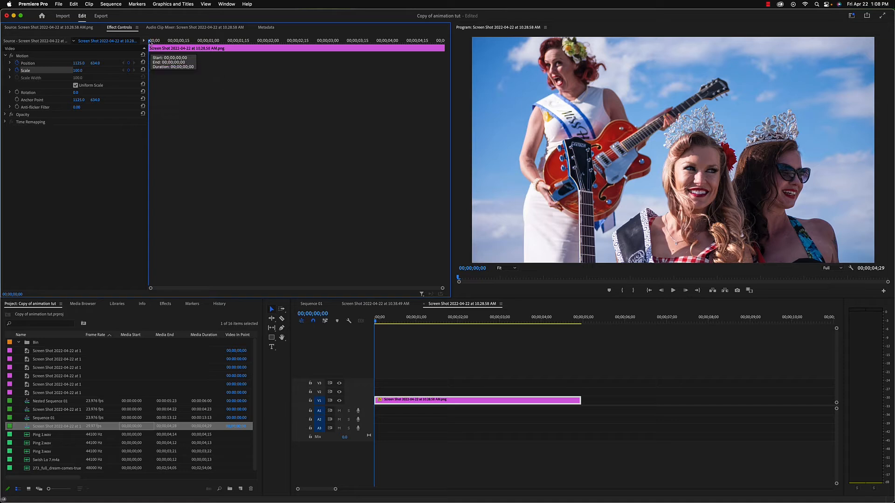
Step: At 00;00;01;02, keyframe a zoom onto the two women in tiaras with scale 173 and position 387, 193
left_click_drag(149, 41, 211, 42)
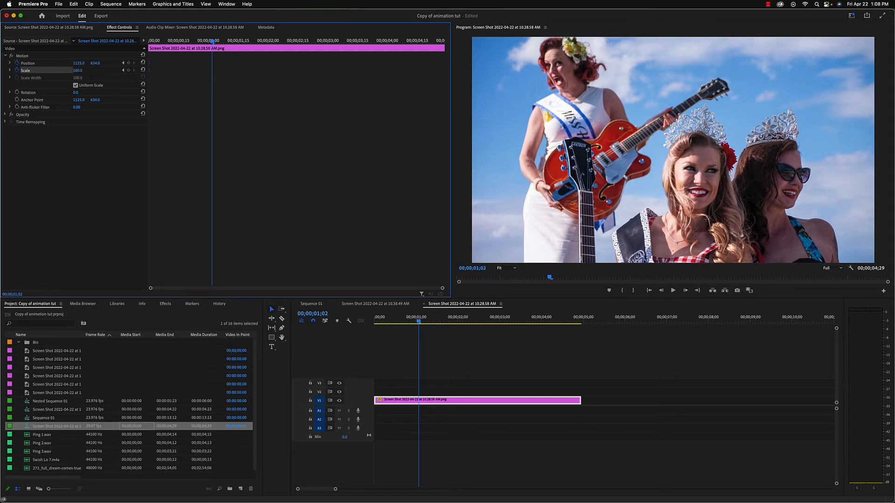
left_click_drag(77, 70, 128, 70)
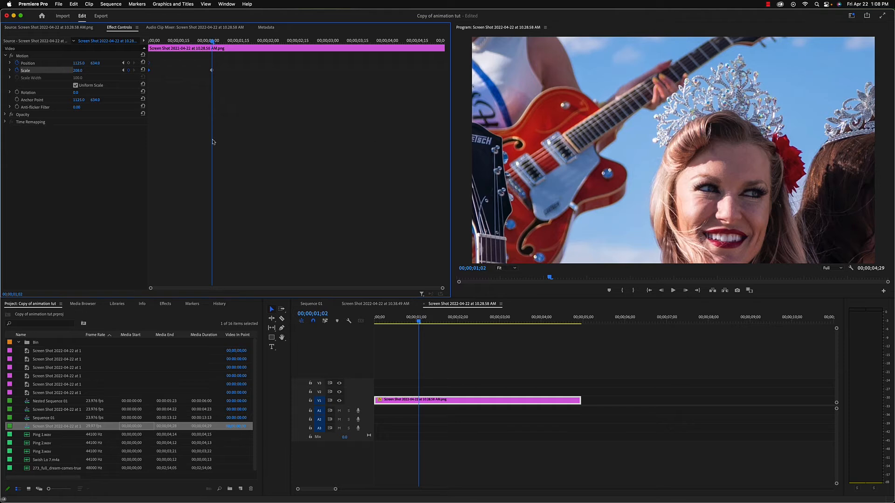
left_click_drag(79, 63, 2, 63)
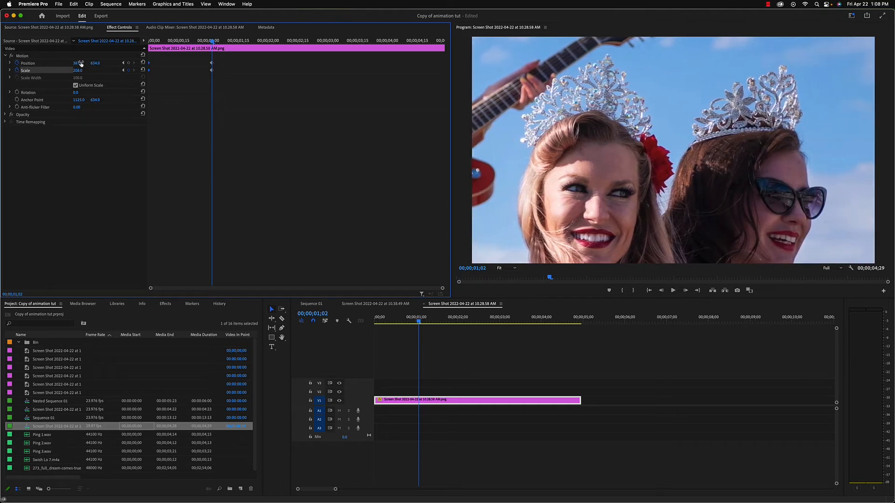
left_click_drag(98, 63, 51, 63)
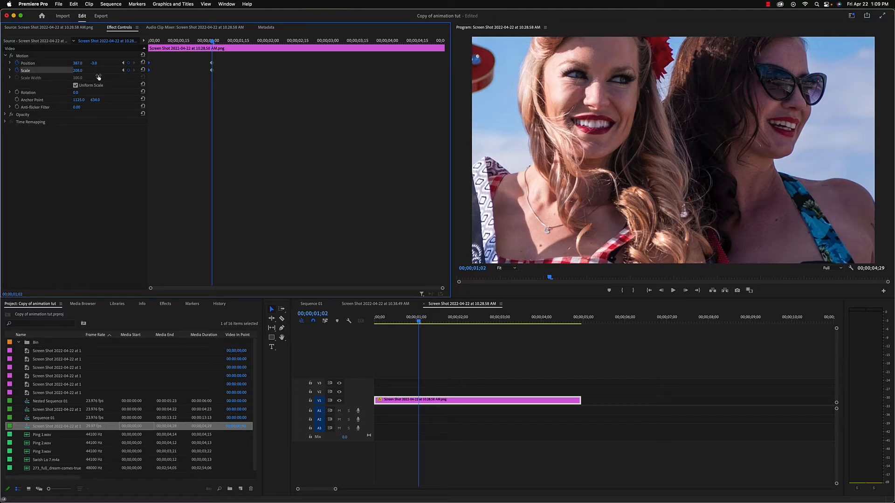
left_click_drag(77, 70, 62, 70)
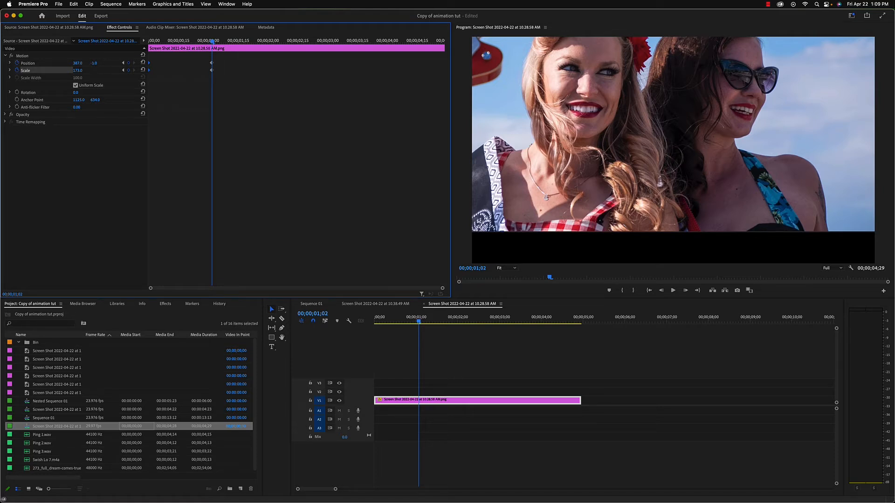
left_click_drag(94, 63, 139, 63)
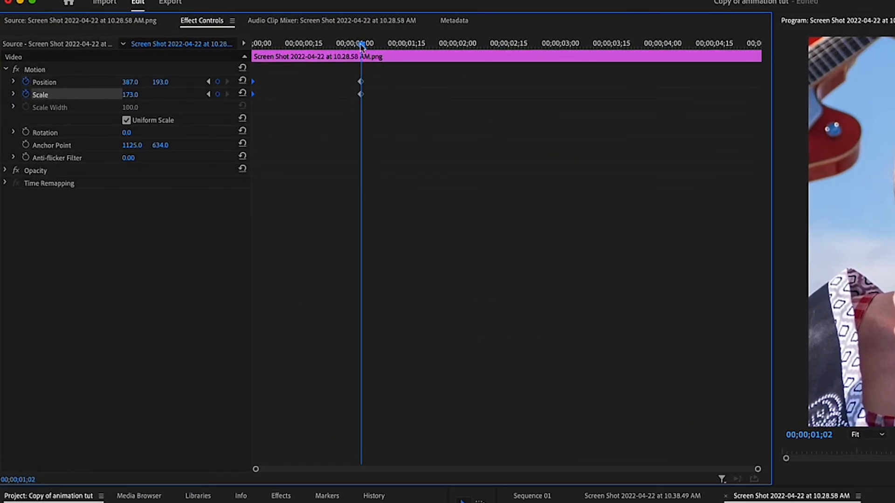
Step: At 00;00;01;01, set Scale to 115.7 to create an extra keyframe just before the zoom keyframe
left_click_drag(352, 46, 364, 61)
left_click_drag(362, 45, 359, 46)
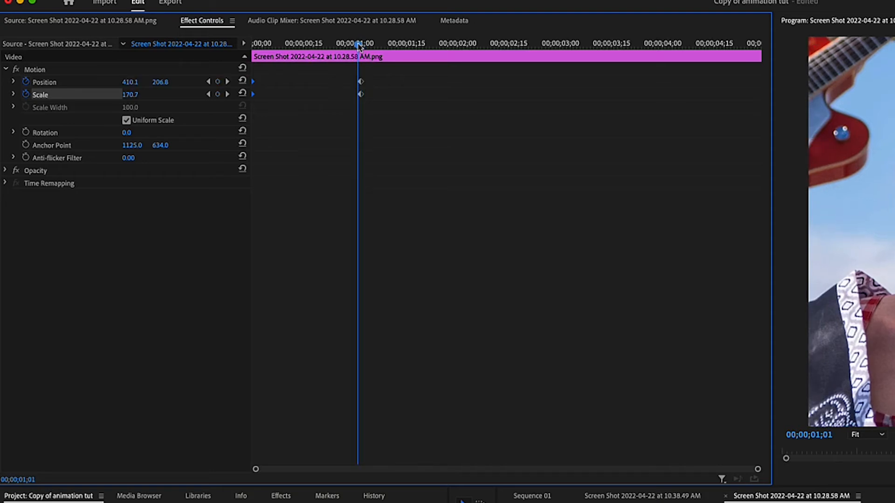
left_click(130, 95)
type("115.7")
key("Return")
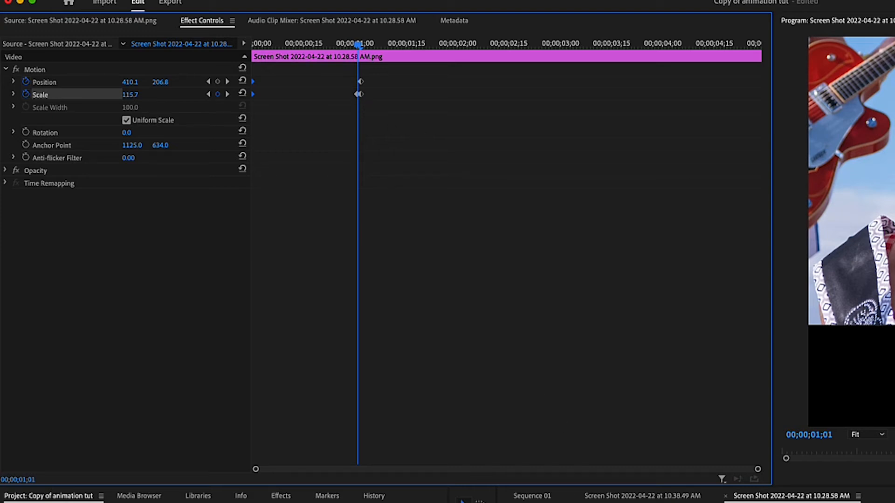
Step: Delete the extra Scale keyframe at 00;00;01;01 while keeping the neighbouring zoom keyframe
left_click_drag(757, 470, 890, 474)
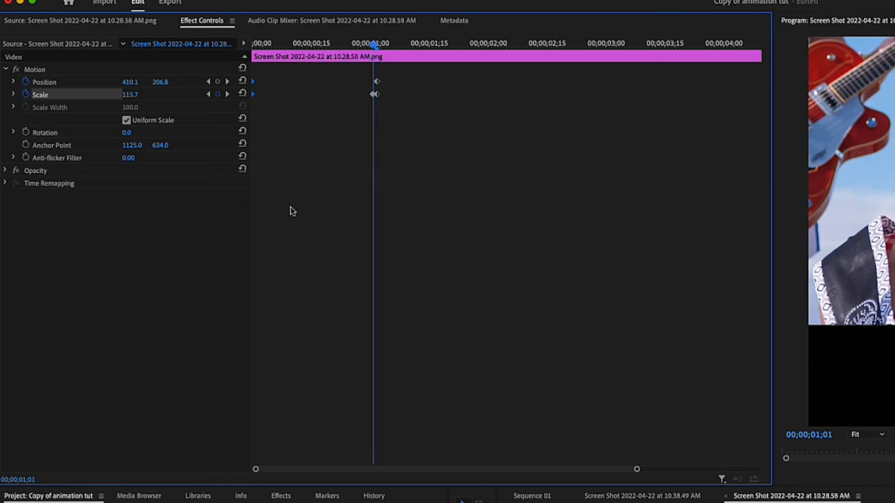
left_click_drag(252, 215, 579, 224)
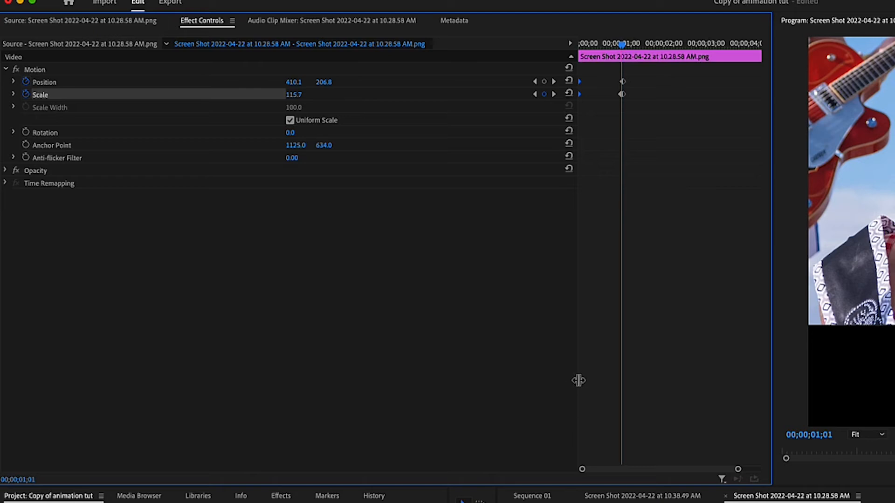
left_click(552, 375)
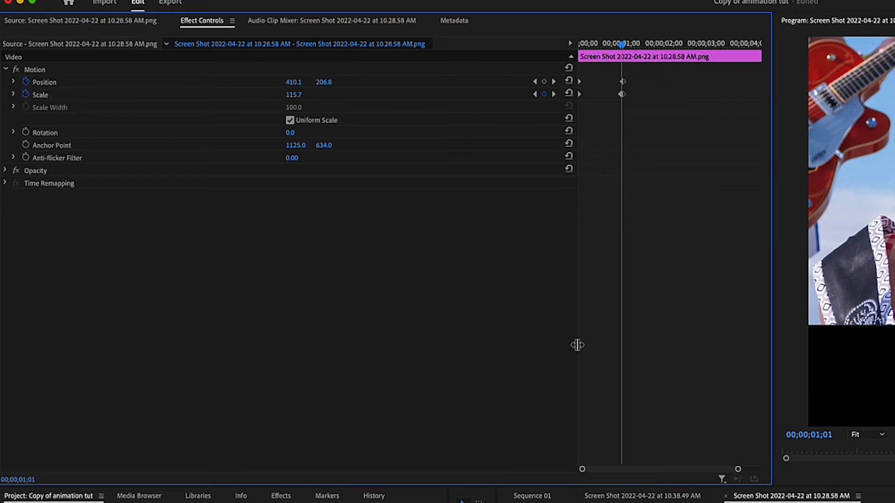
left_click_drag(577, 343, 279, 333)
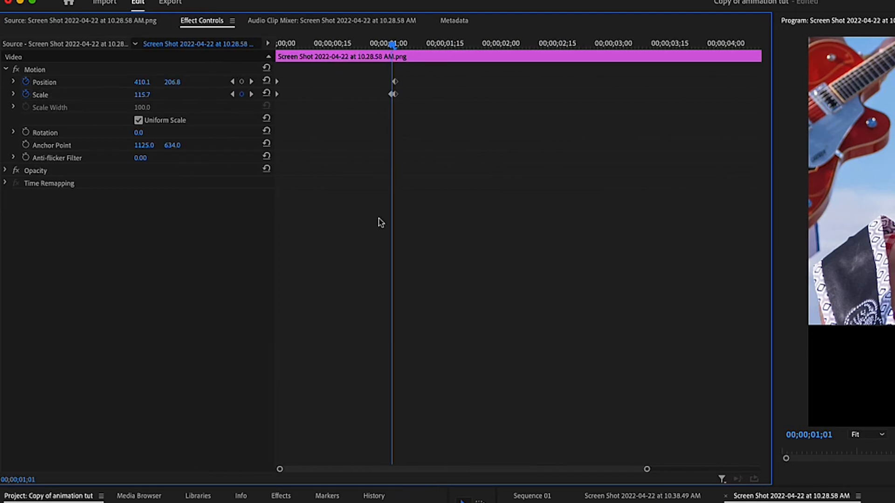
left_click(392, 95)
left_click(232, 95)
left_click(252, 95)
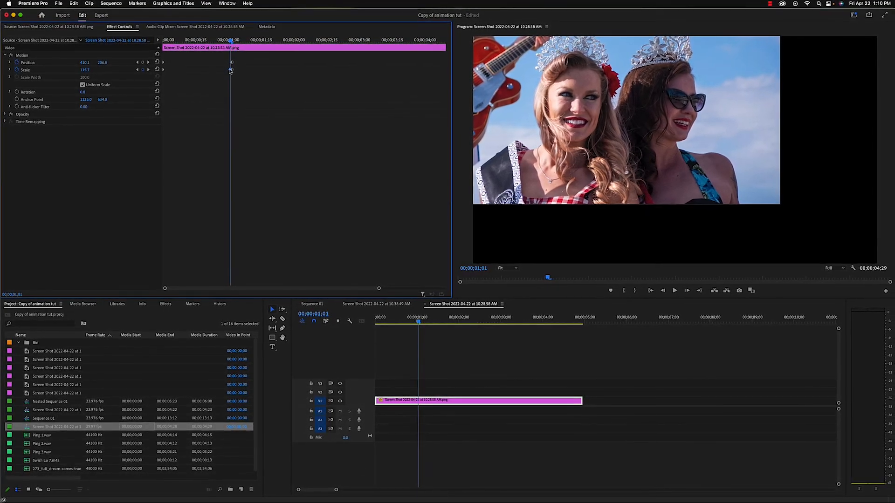
key("Delete")
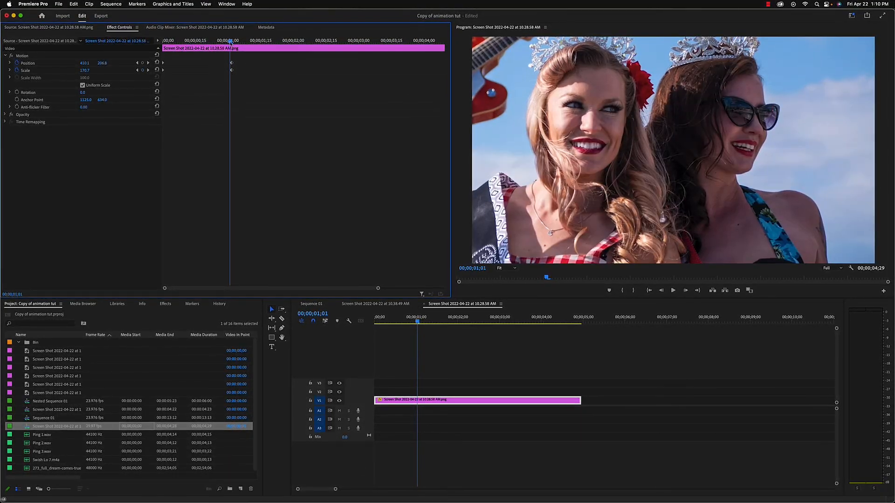
Step: Play the sequence from the beginning to check the zoom onto the two women
left_click_drag(229, 41, 149, 53)
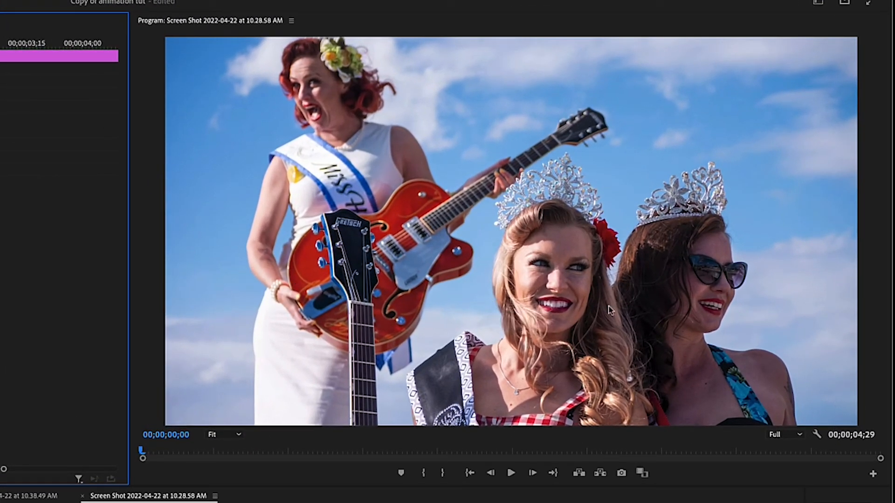
key("space")
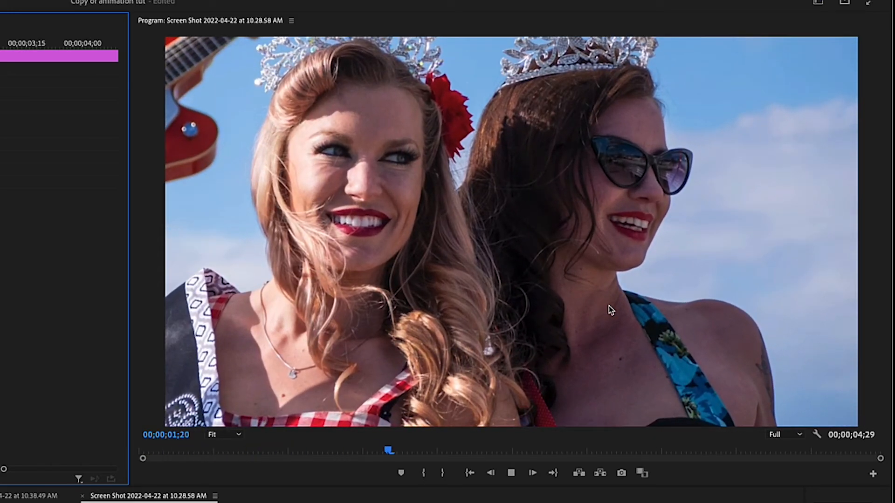
key("space")
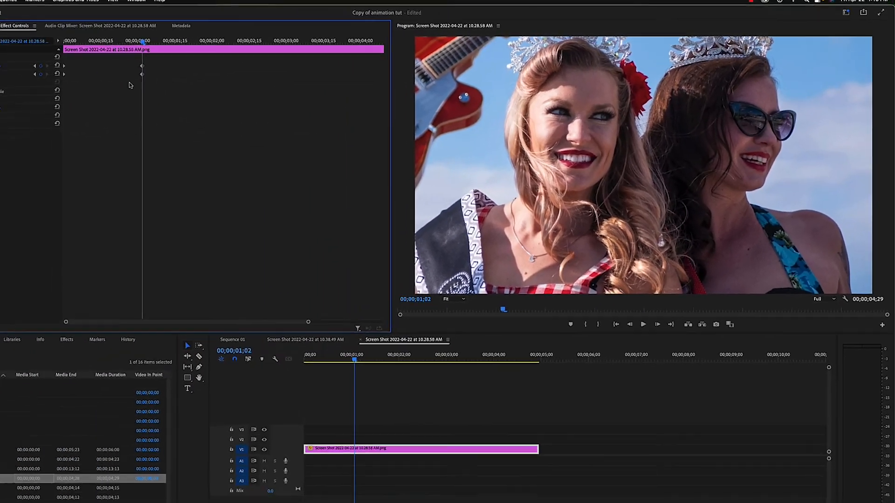
Step: Copy the Position and Scale keyframes at 00;00;01;02 to 00;00;02;02 to hold the zoom on the two women
left_click_drag(236, 45, 298, 42)
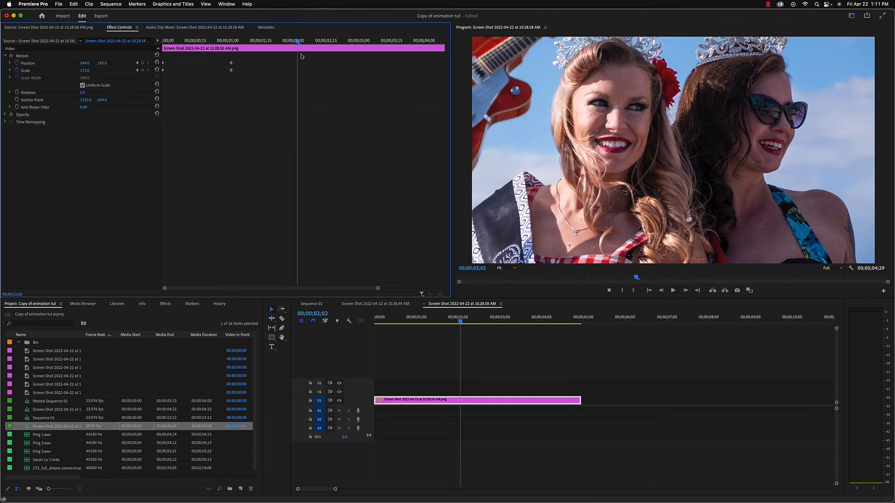
left_click_drag(243, 60, 225, 77)
Step: At 00;00;03;01, keyframe a close-up of the woman with the guitar at position 2216, 1330 and scale 210
left_click_drag(298, 43, 360, 45)
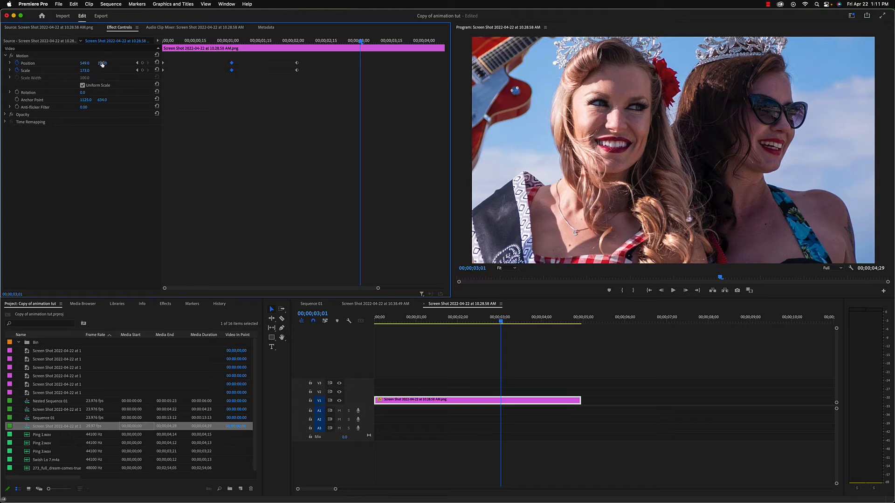
mouse_move(102, 64)
left_mouse_down()
mouse_move(88, 63)
mouse_move(108, 63)
left_mouse_up()
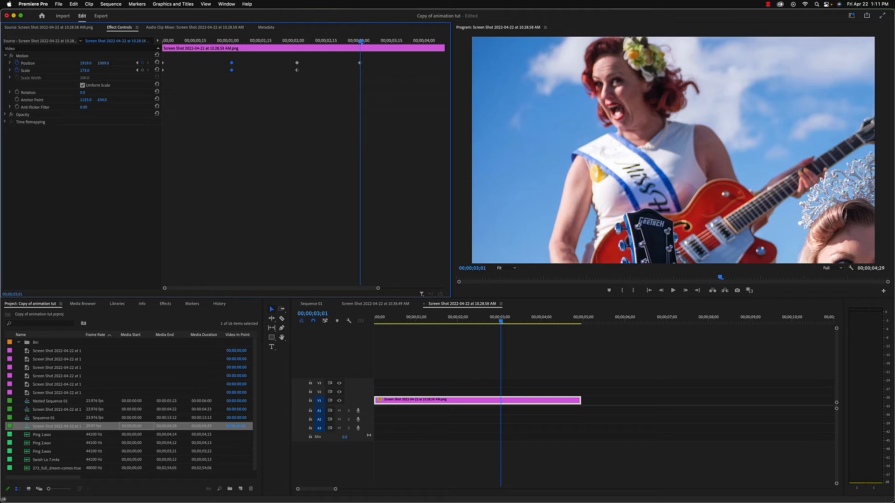
mouse_move(85, 70)
left_mouse_down()
mouse_move(110, 63)
mouse_move(87, 63)
left_mouse_up()
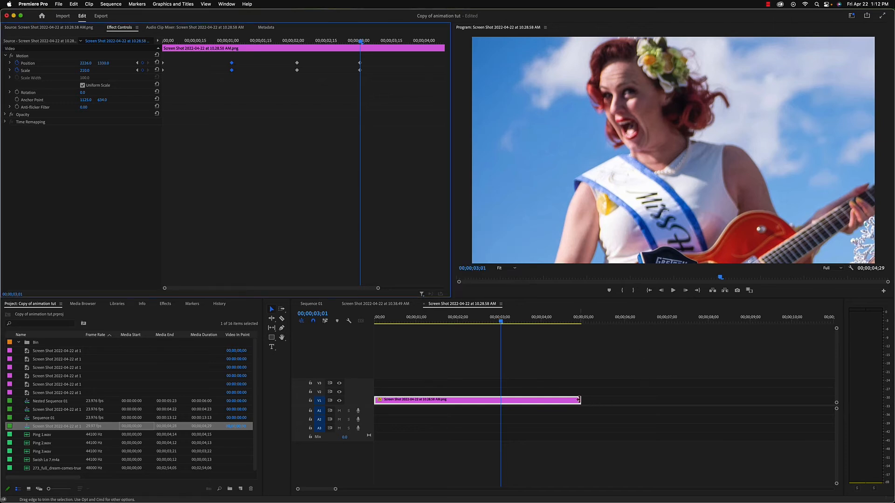
Step: Extend the image clip to about 00;00;09;26 and copy the close-up keyframes at 00;00;03;01 to 00;00;04;05 as a pause
left_click_drag(581, 400, 785, 401)
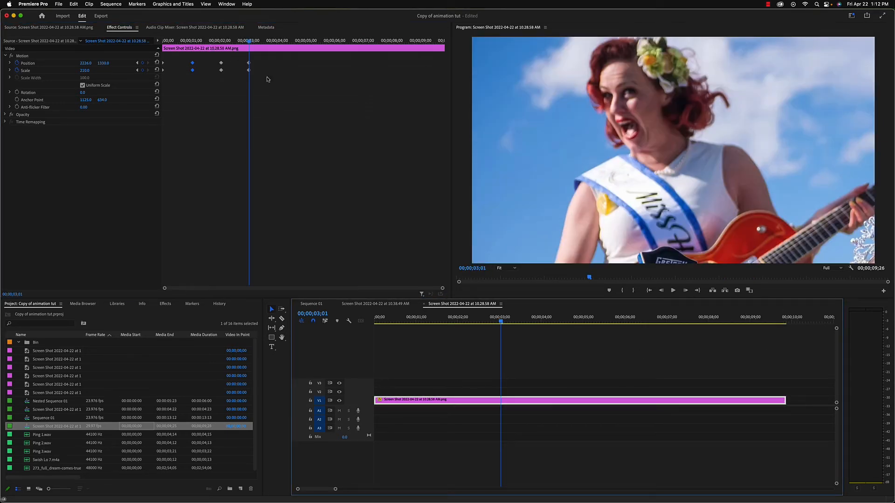
left_click_drag(266, 59, 245, 77)
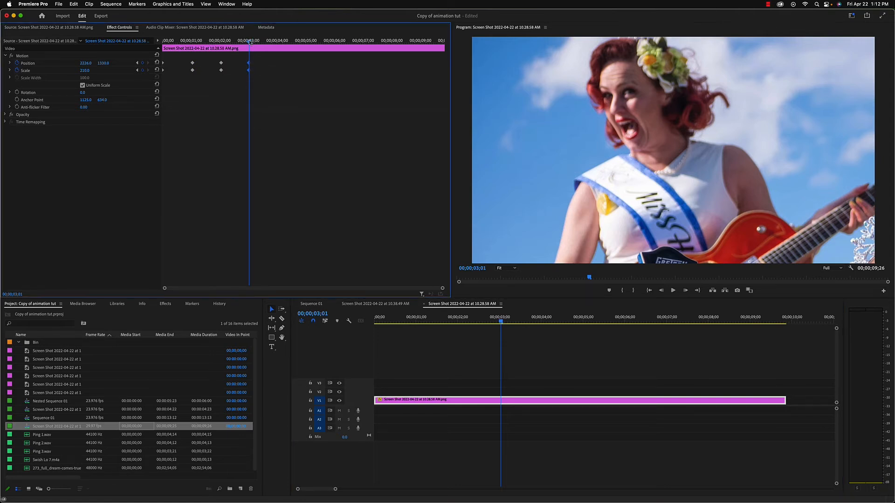
left_click_drag(249, 42, 248, 42)
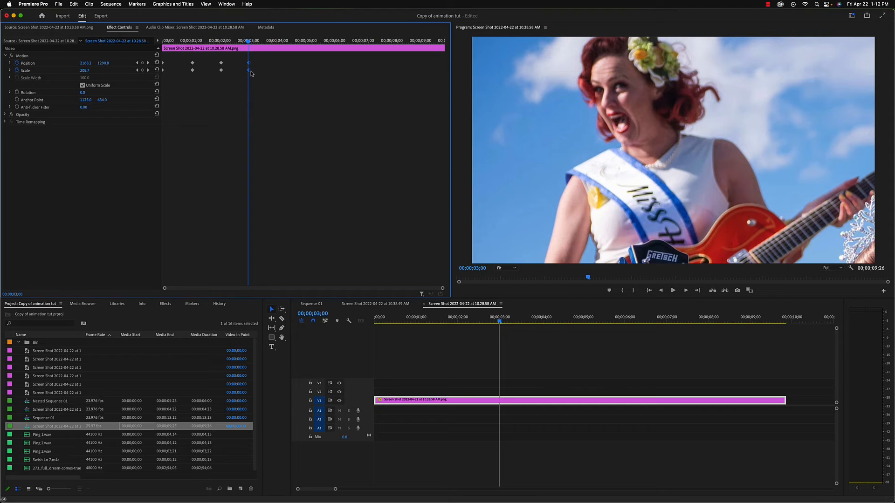
left_click_drag(248, 42, 282, 42)
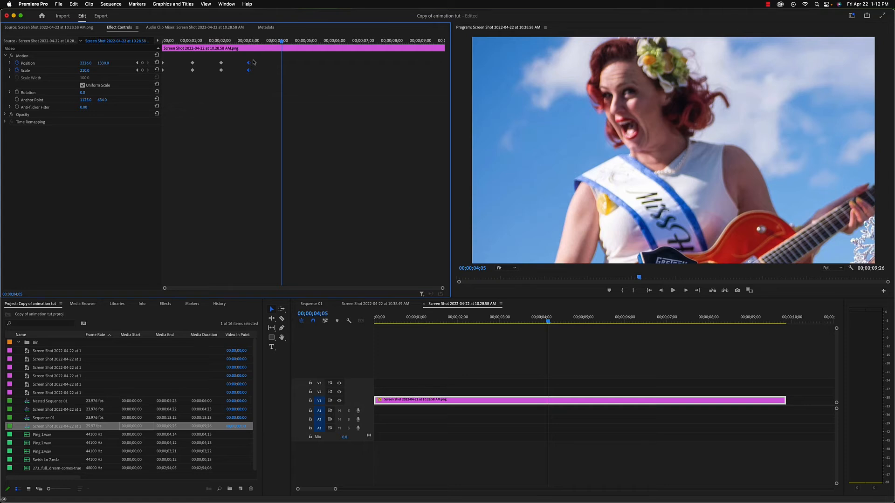
Step: Copy the opening Position and Scale keyframes from 00;00;00;00 and paste them at 00;00;05;08
mouse_move(282, 41)
left_mouse_down()
mouse_move(251, 42)
mouse_move(293, 42)
mouse_move(249, 47)
mouse_move(329, 47)
left_mouse_up()
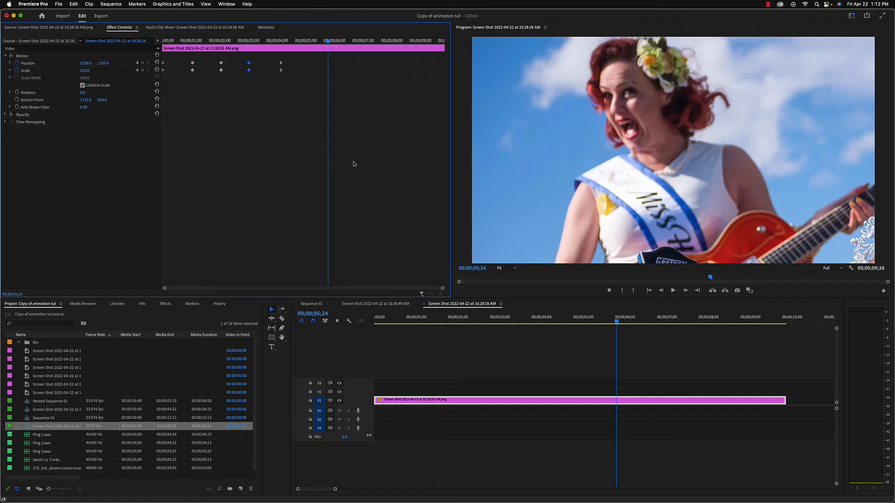
left_click(330, 289)
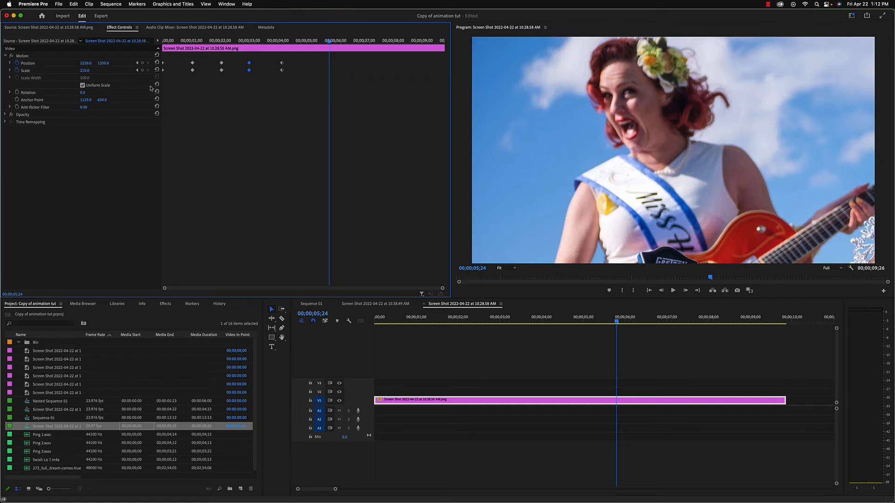
left_click_drag(184, 47, 158, 45)
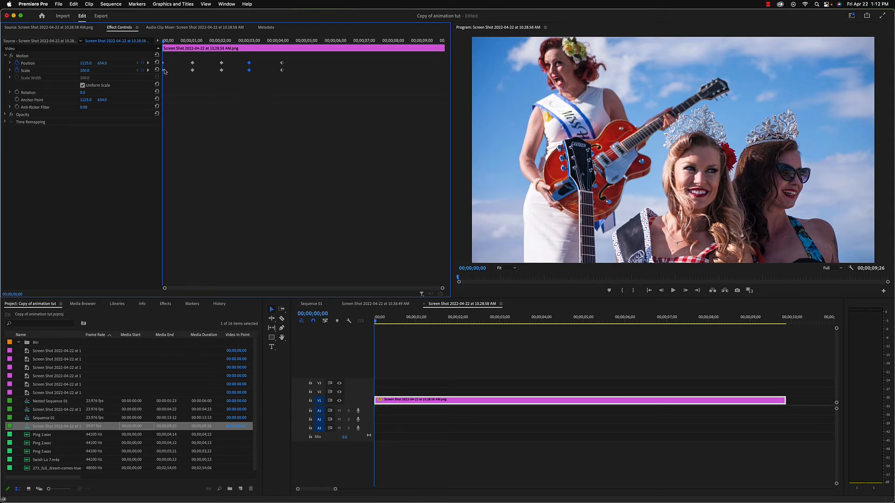
mouse_move(164, 41)
left_mouse_down()
mouse_move(281, 43)
mouse_move(159, 45)
left_mouse_up()
left_click_drag(164, 41, 315, 42)
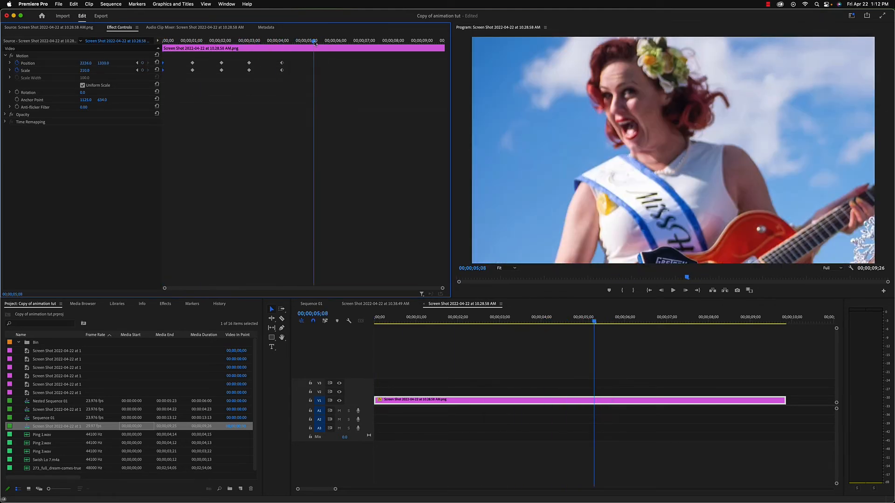
key("super+v")
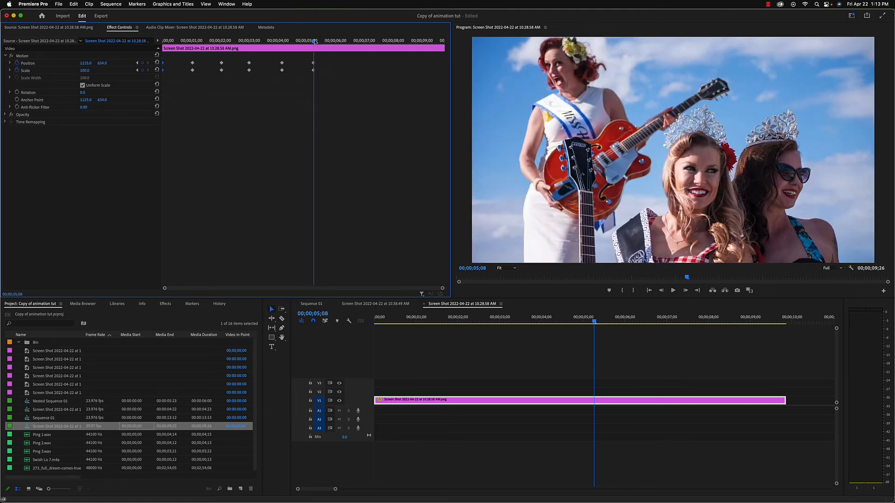
Step: Delete the pasted keyframes at 00;00;05;08 and reset Position and Scale there to 1125, 634 and 100
mouse_move(315, 42)
left_mouse_down()
mouse_move(283, 43)
mouse_move(315, 42)
left_mouse_up()
left_click_drag(327, 59, 306, 81)
key("Delete")
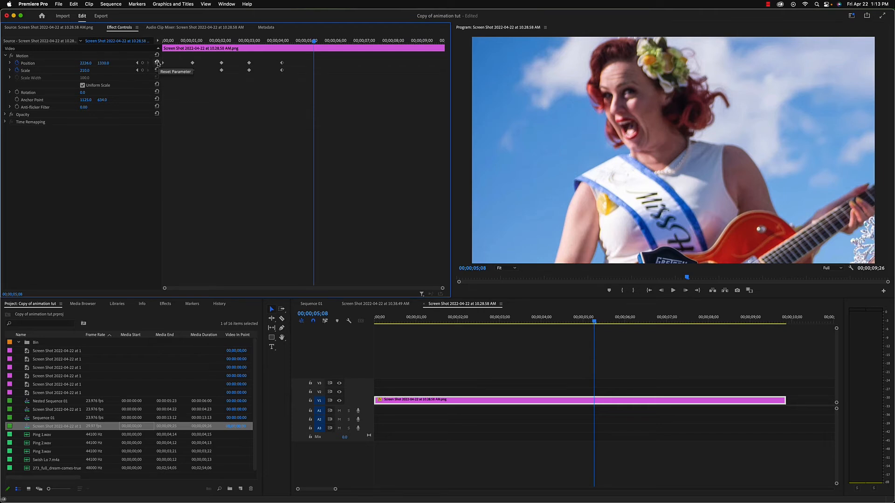
left_click(157, 63)
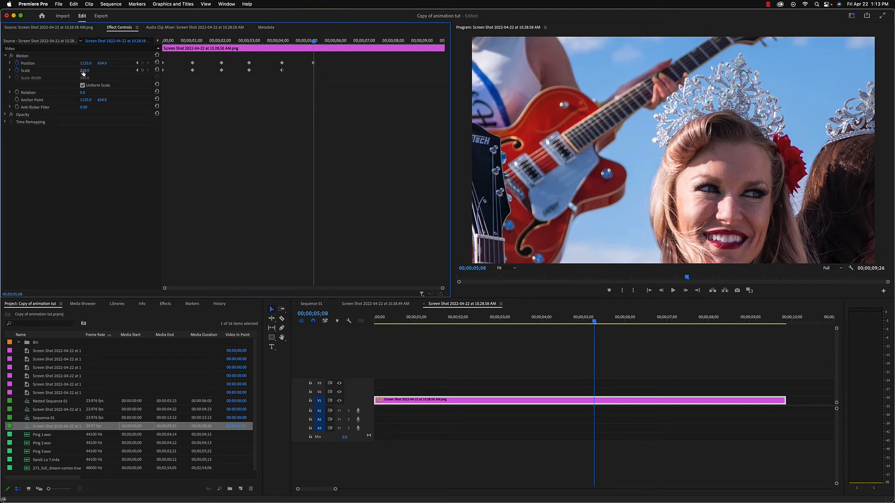
left_click(157, 70)
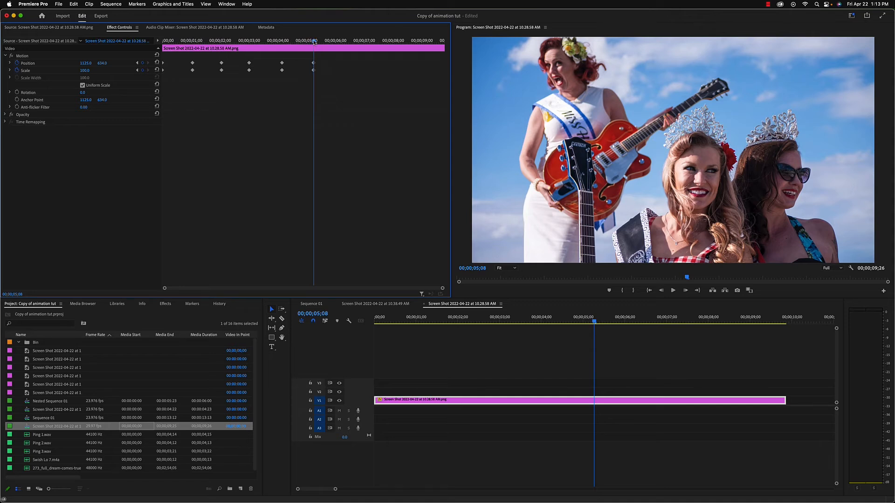
Step: Play the sequence twice from the beginning to review the zooms, pauses and return to the full image
left_click_drag(593, 321, 311, 327)
key("space")
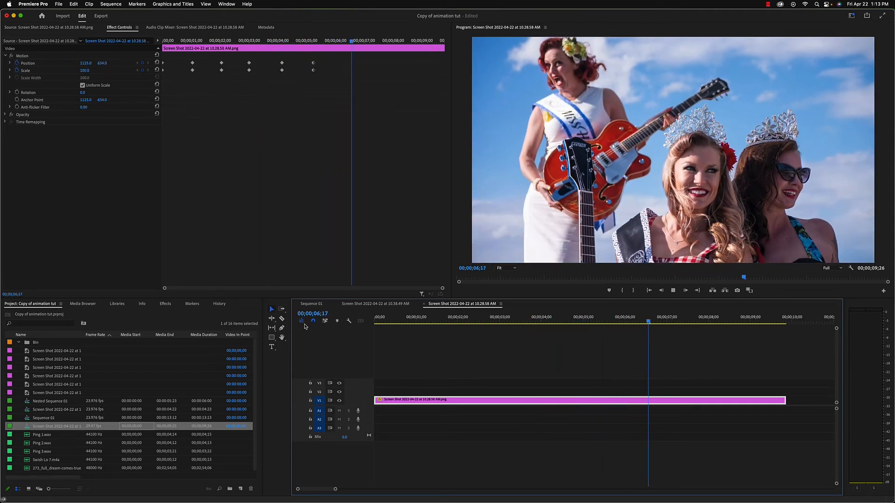
key("space")
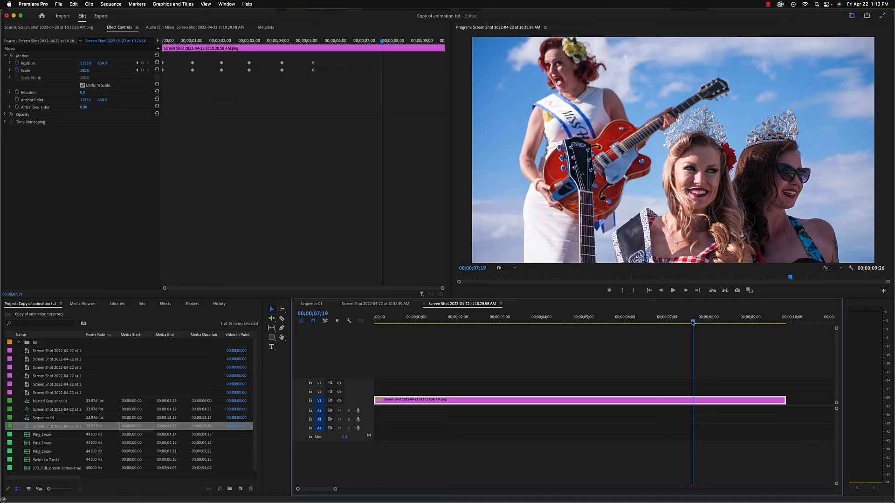
left_click_drag(693, 321, 344, 341)
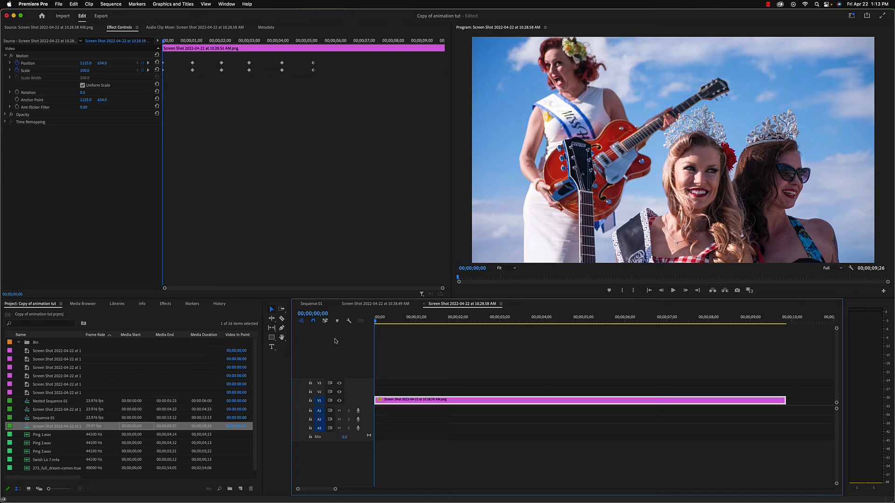
left_click(136, 56)
key("space")
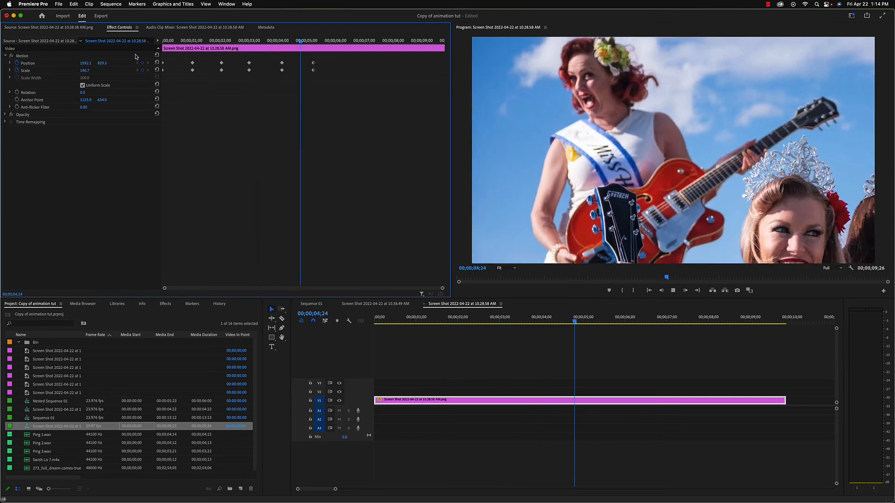
key("space")
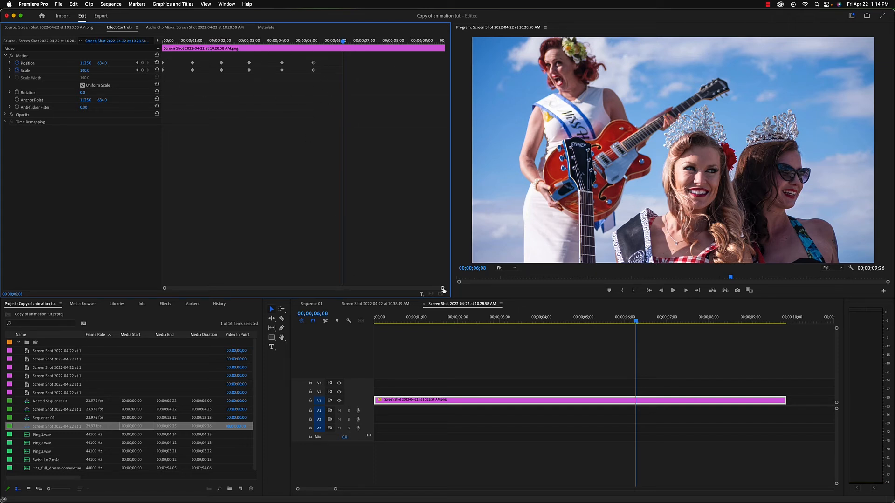
Step: Show the Position velocity graph with a closer view of its keyframes
left_click_drag(443, 289, 394, 289)
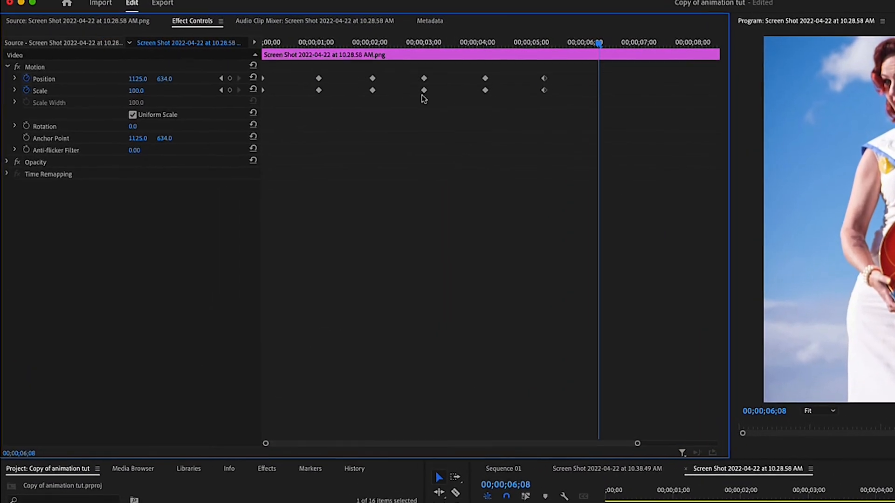
left_click(16, 81)
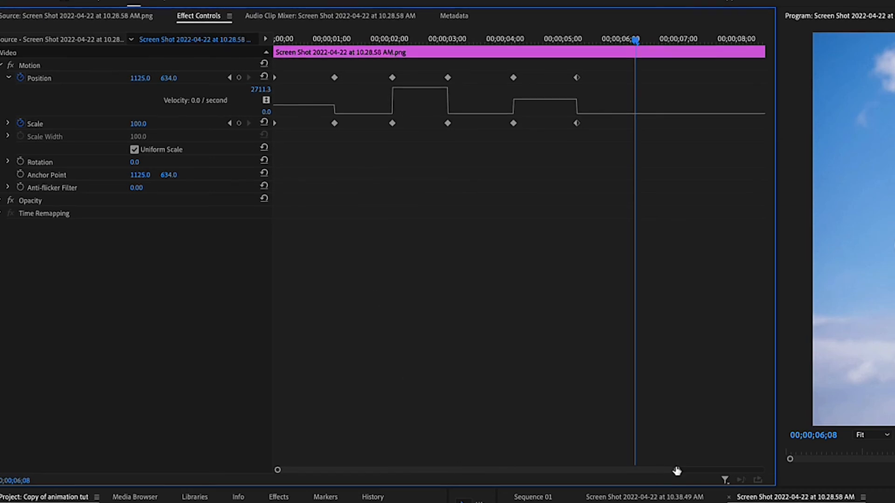
left_click_drag(678, 470, 585, 475)
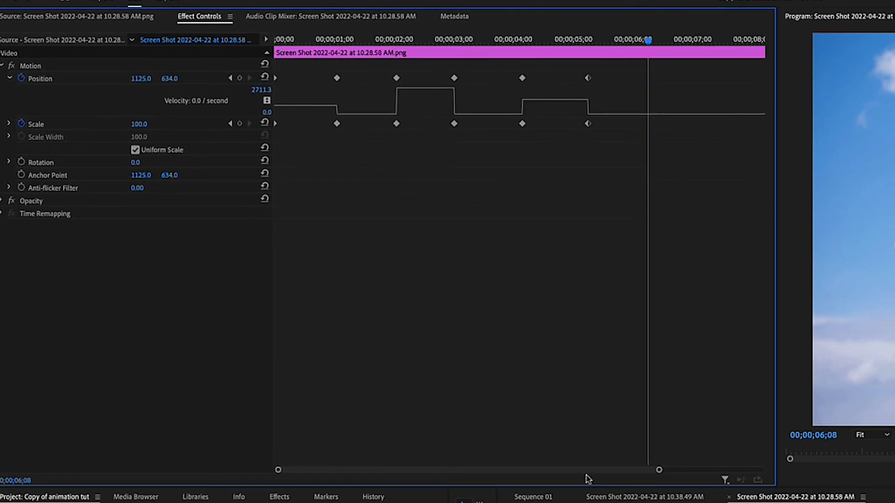
Step: Apply Ease In temporal interpolation to all Position and Scale keyframes of the still image
left_click(10, 79)
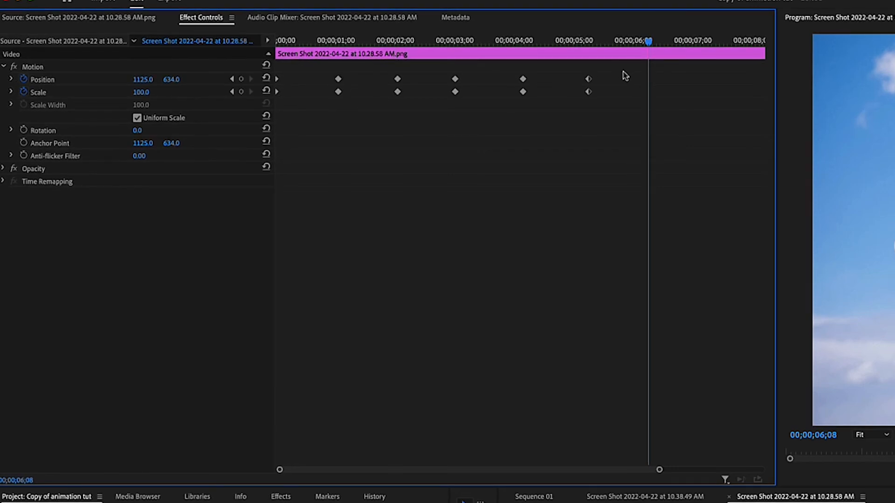
left_click_drag(625, 71, 262, 121)
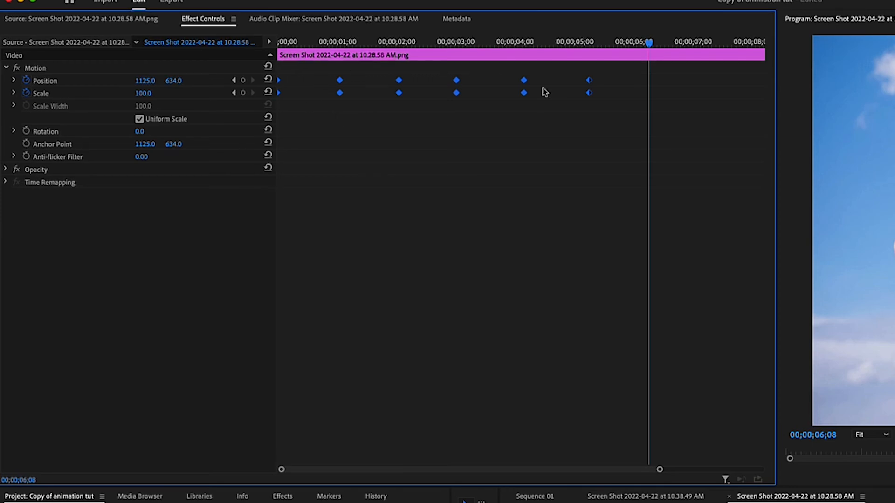
right_click(590, 96)
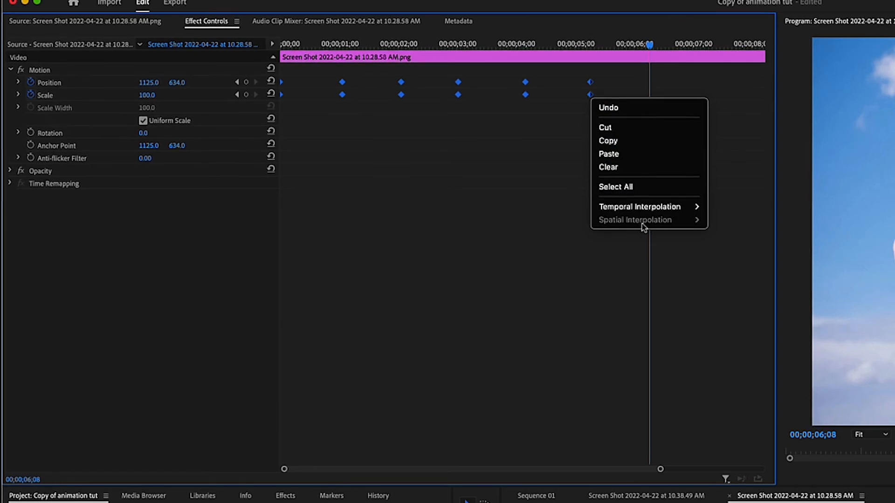
mouse_move(641, 208)
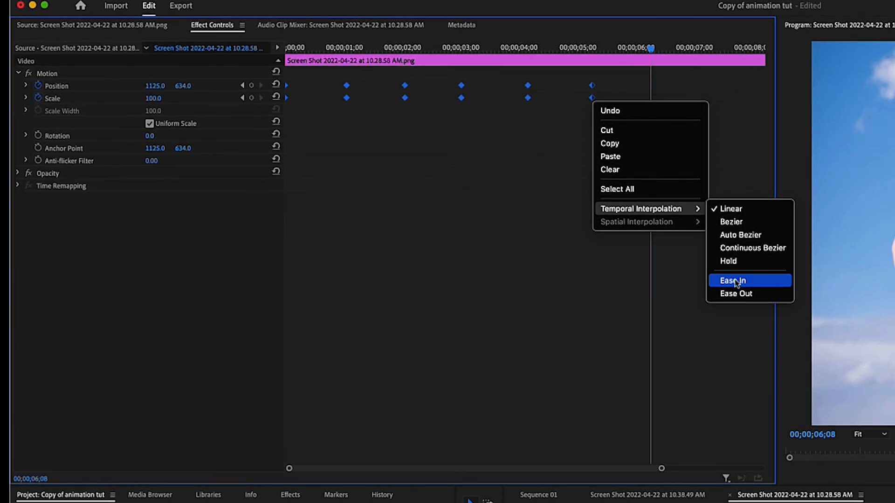
left_click(735, 282)
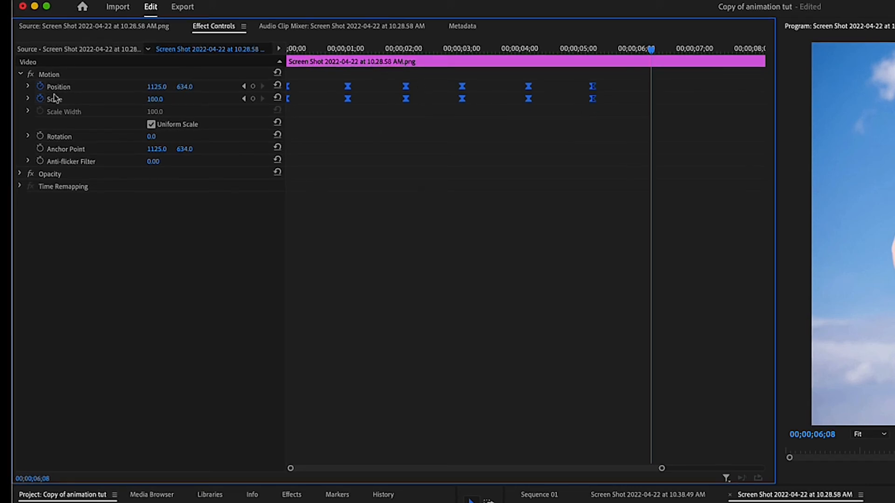
Step: Show the Position velocity graph and slightly adjust the outgoing velocity handle of the keyframe near 00;00;02;00
left_click(28, 87)
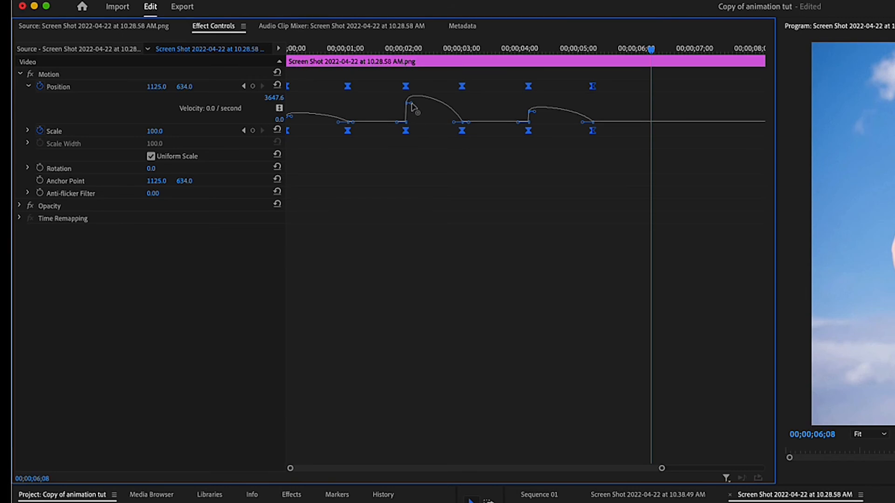
mouse_move(412, 107)
left_mouse_down()
mouse_move(425, 106)
mouse_move(410, 106)
left_mouse_up()
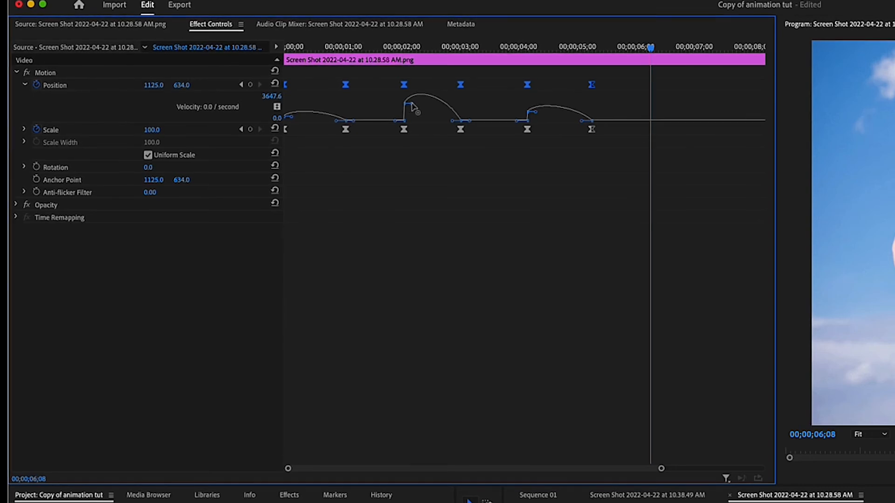
left_click_drag(410, 103, 412, 102)
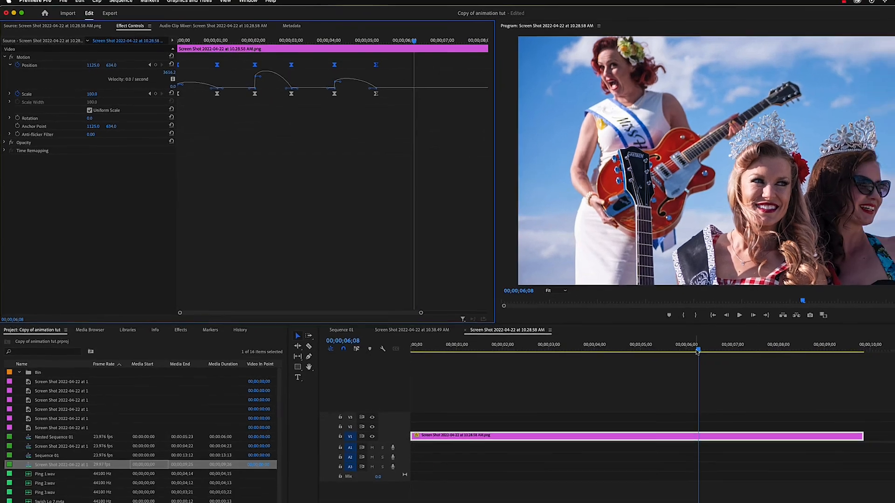
Step: Play the still image sequence twice from the beginning to review the eased zooms
left_click_drag(813, 400, 522, 412)
key("Home")
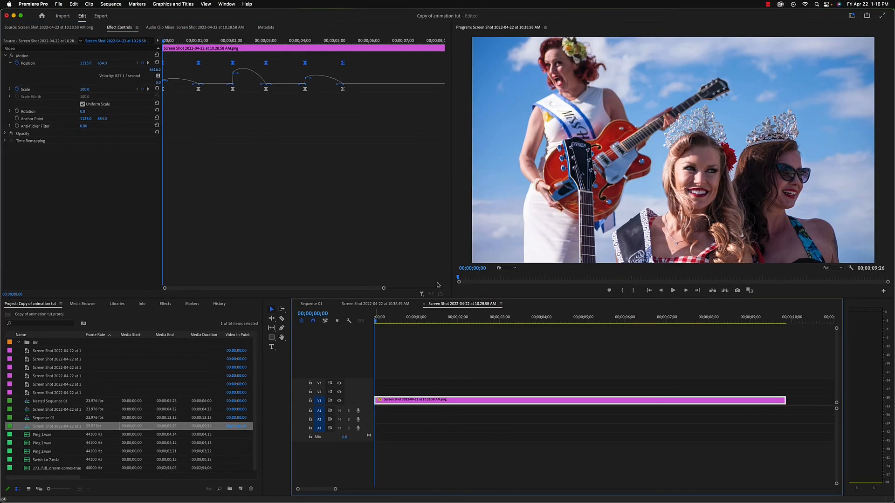
left_click(671, 291)
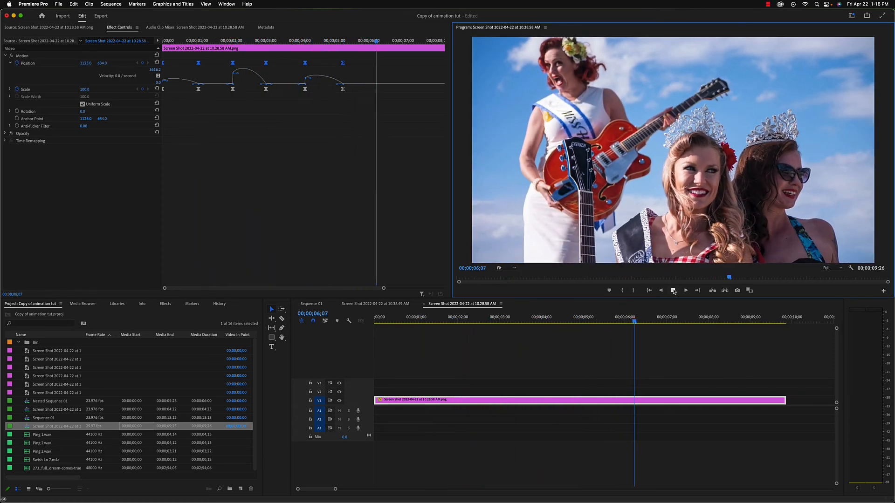
left_click(674, 291)
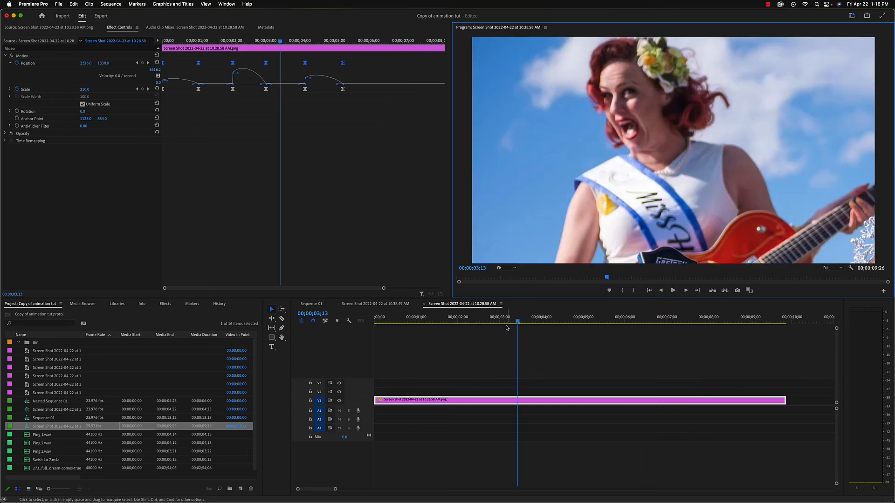
key("Home")
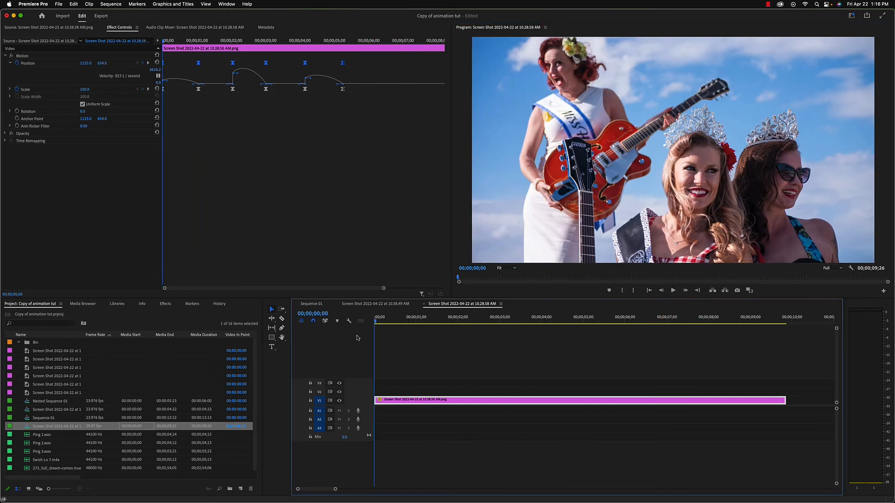
left_click(673, 290)
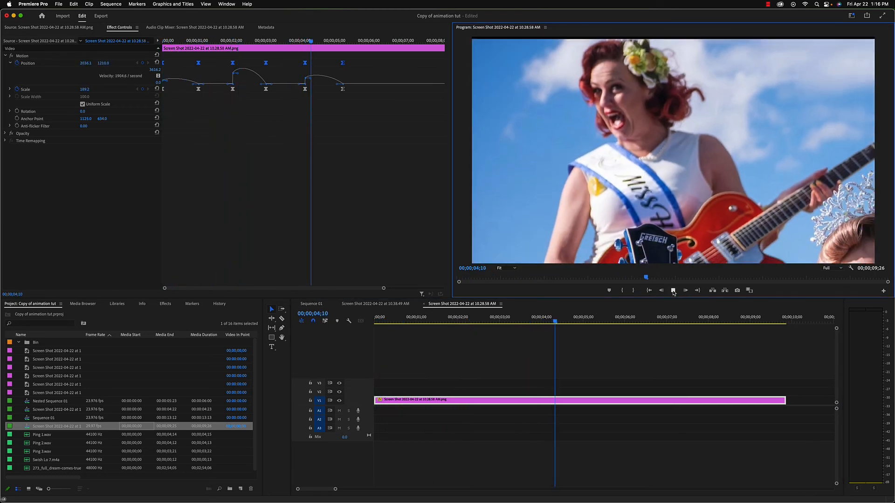
left_click(673, 290)
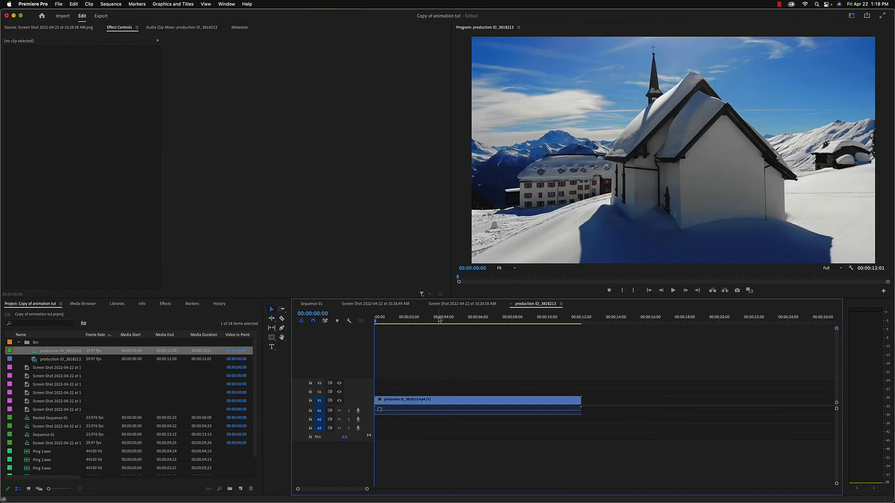
Step: Scrub and play the snowy chapel video clip to examine its existing camera movement
left_click_drag(433, 321, 448, 321)
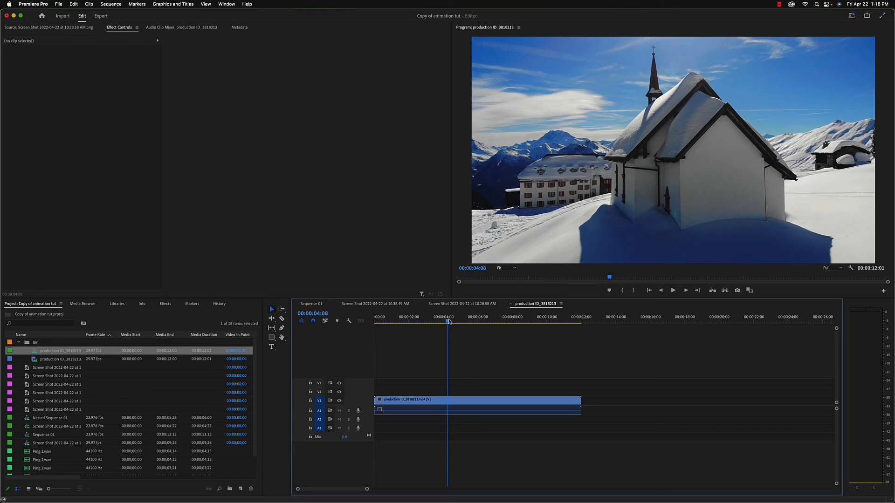
key("space")
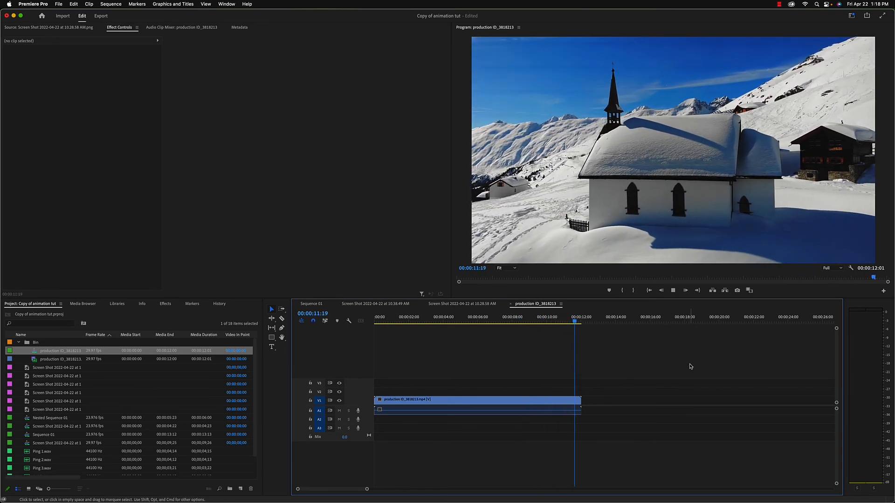
key("space")
Step: Keyframe the chapel clip's Scale from 100 at 00;00;00;00 up to 143 at the end of the clip
left_click_drag(575, 321, 375, 323)
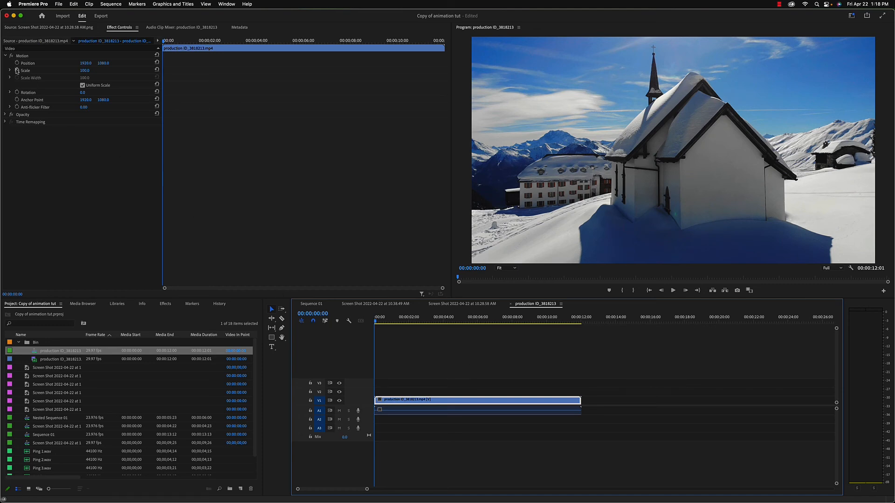
left_click(17, 70)
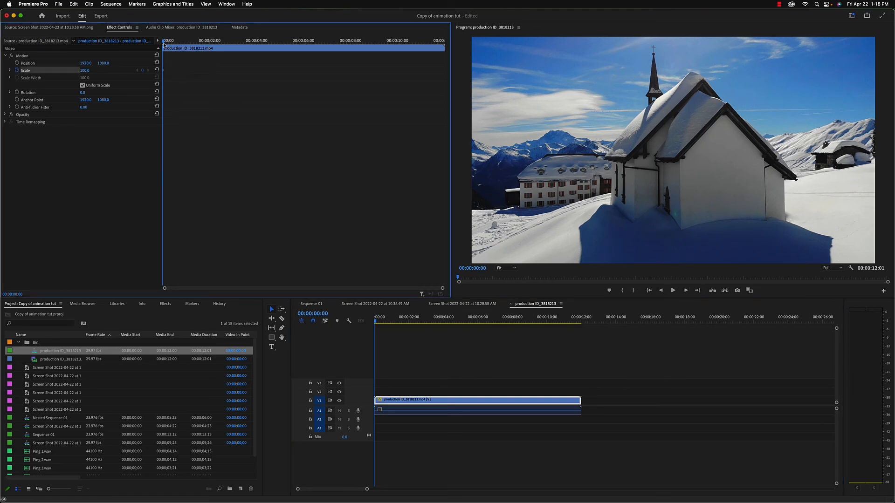
left_click_drag(163, 44, 440, 48)
key("Home")
left_click_drag(326, 41, 435, 41)
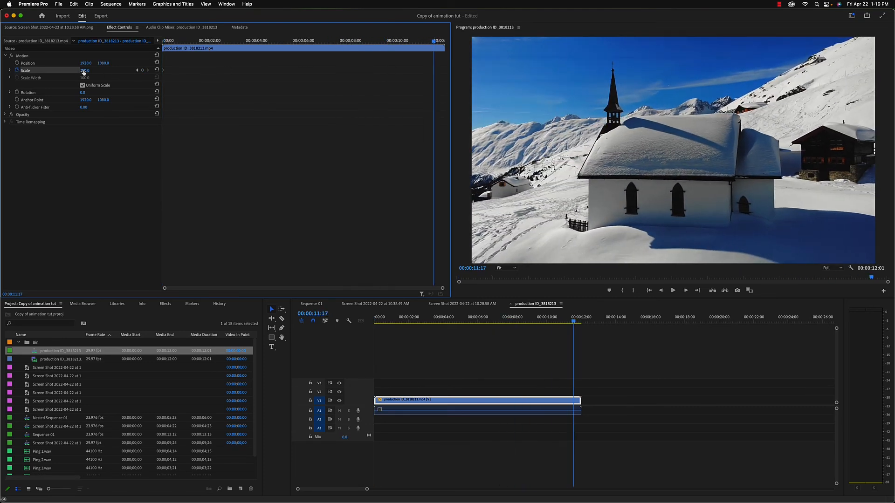
left_click_drag(83, 71, 90, 71)
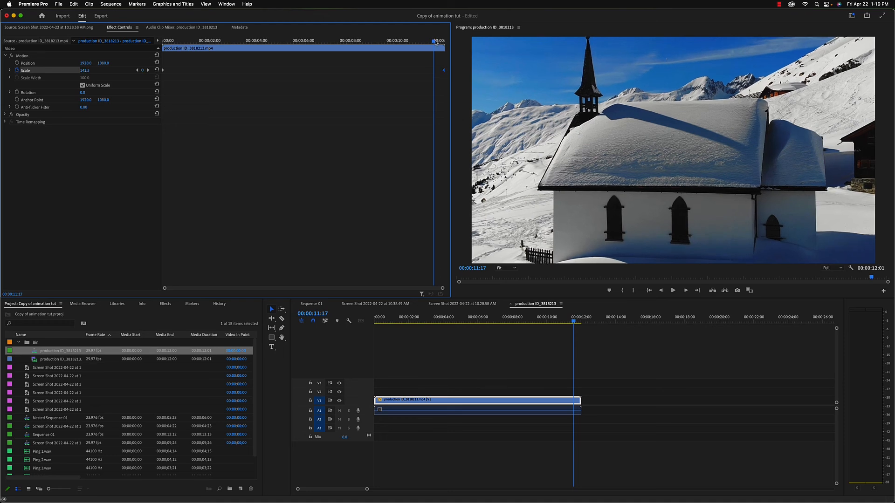
Step: Play the chapel clip from the beginning to review the slow zoom
key("Home")
key("space")
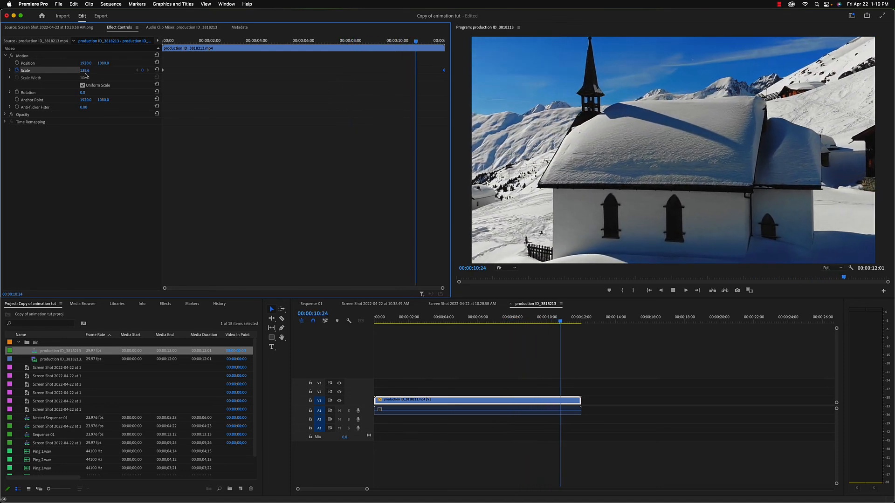
key("space")
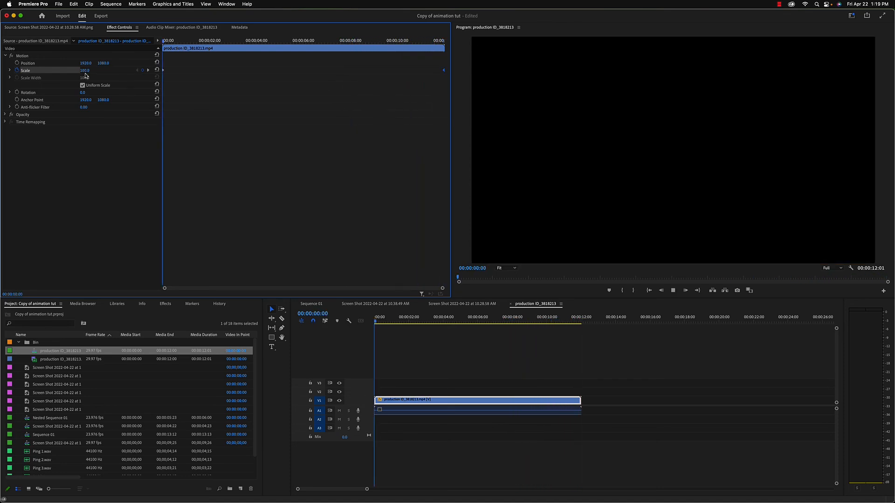
key("space")
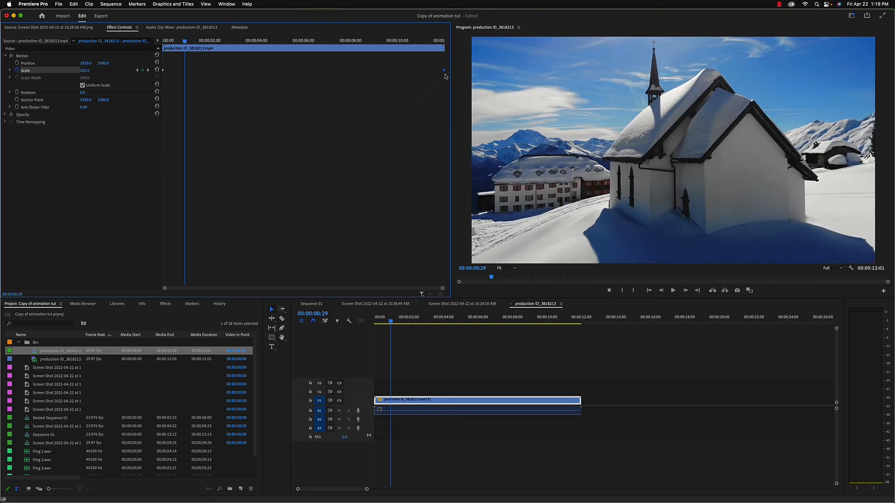
Step: Move the ending Scale keyframe to about 00;00;01;25 and play the faster zoom
left_click_drag(386, 75, 311, 82)
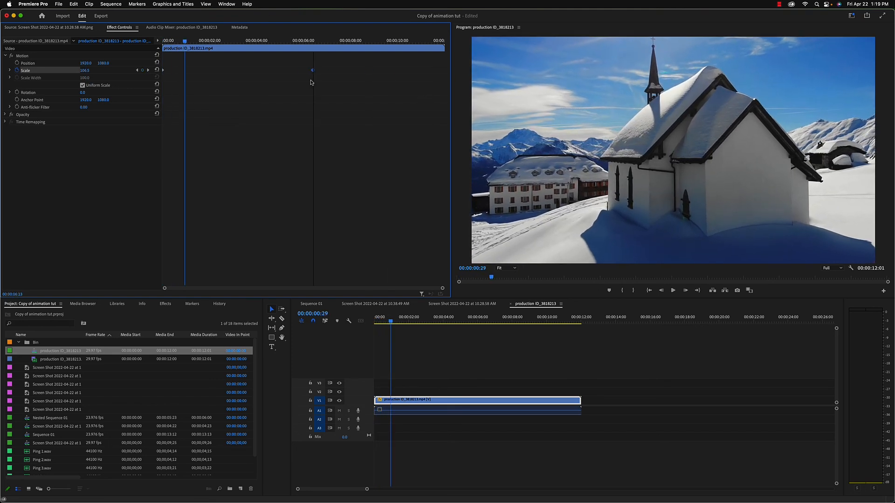
left_click_drag(240, 90, 219, 92)
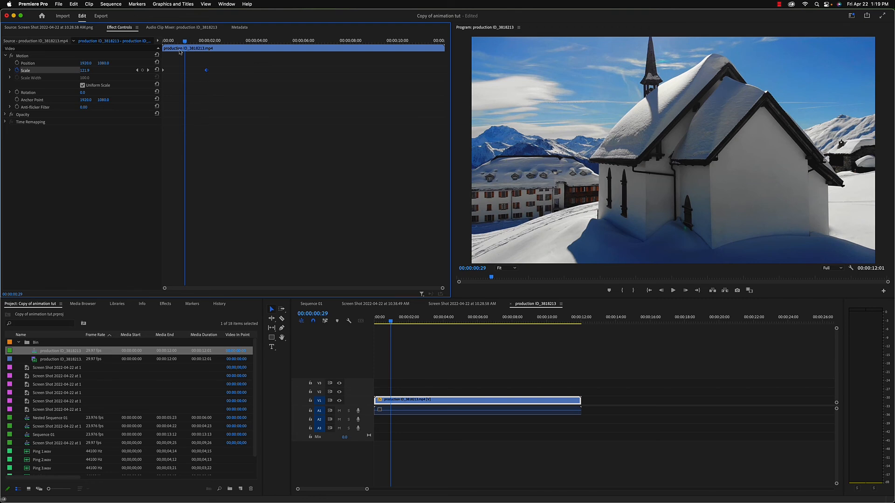
key("space")
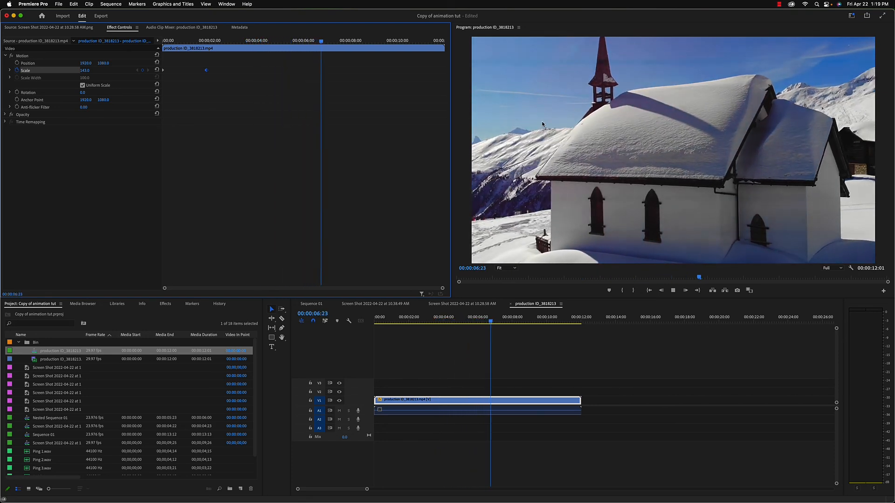
key("space")
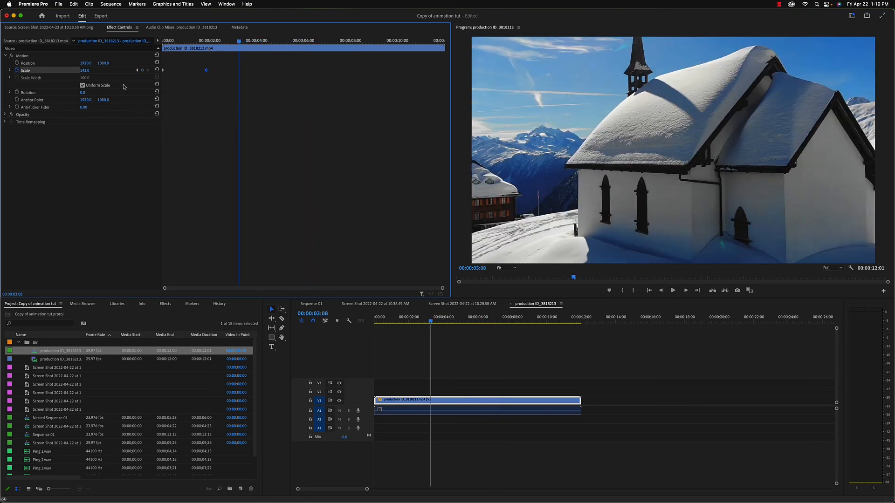
Step: Keyframe the chapel clip's Rotation from 0 at 00;00;00;00 to 1x1.0° at 00;00;01;25
left_click_drag(237, 43, 157, 50)
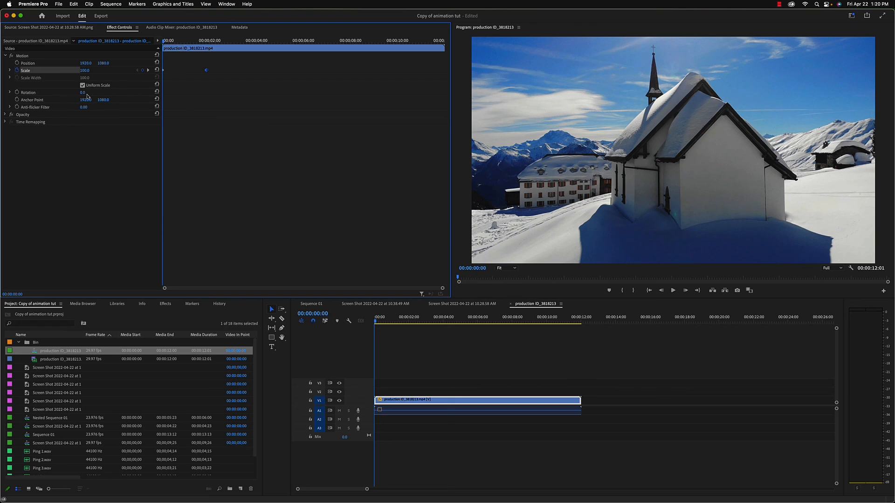
left_click(17, 93)
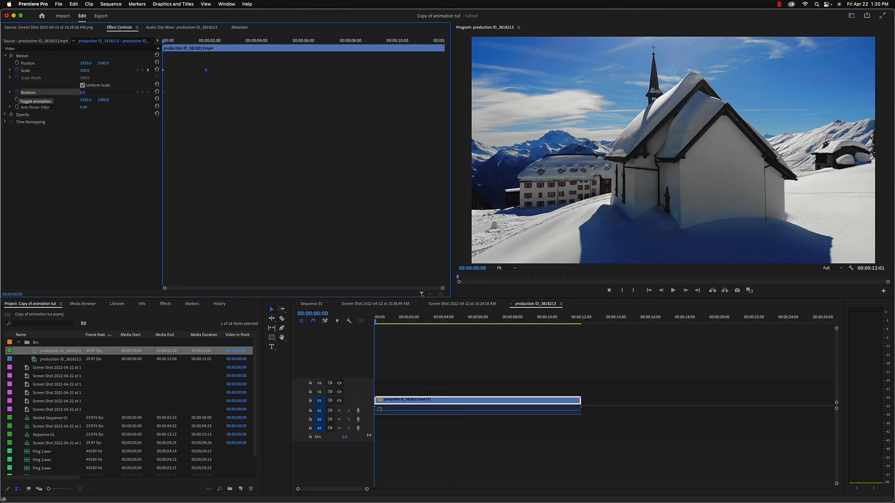
left_click_drag(165, 48, 206, 45)
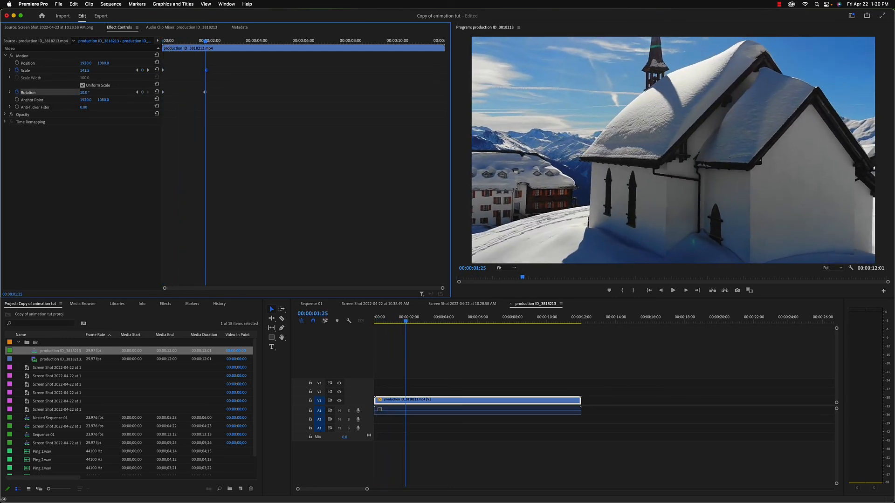
left_click_drag(82, 92, 163, 92)
left_click_drag(114, 110, 155, 133)
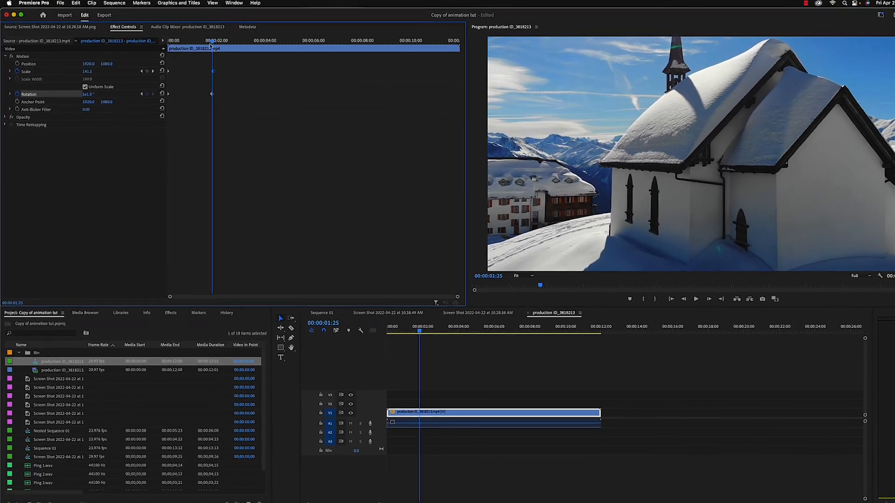
Step: Play the rotating zoom from the beginning and delete the ending Rotation keyframe at 00;00;01;25
left_click_drag(259, 42, 181, 46)
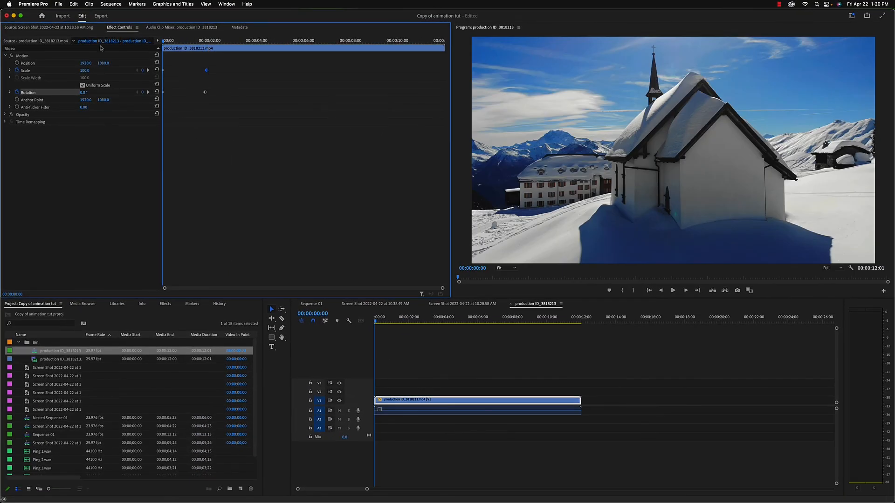
key("space")
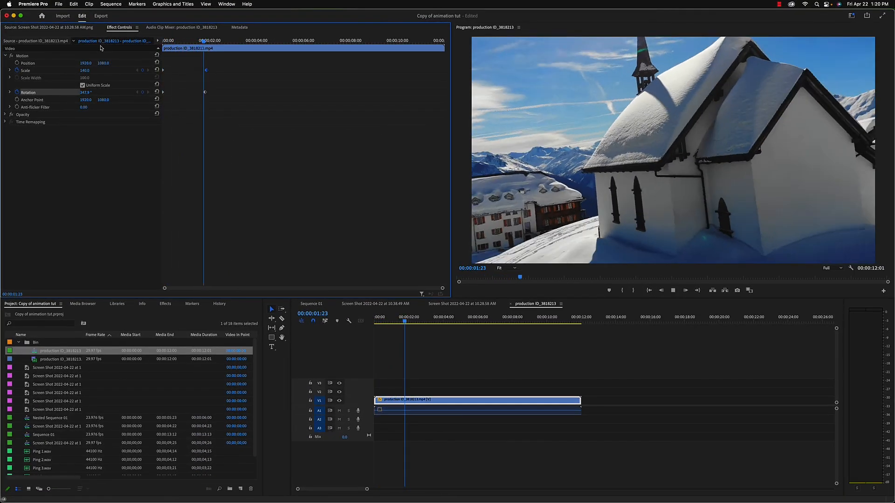
key("space")
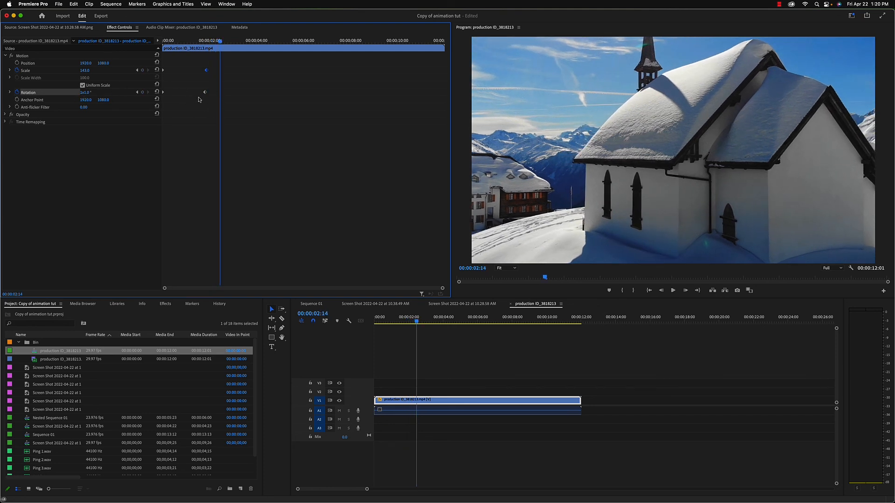
left_click_drag(193, 84, 227, 102)
key("Delete")
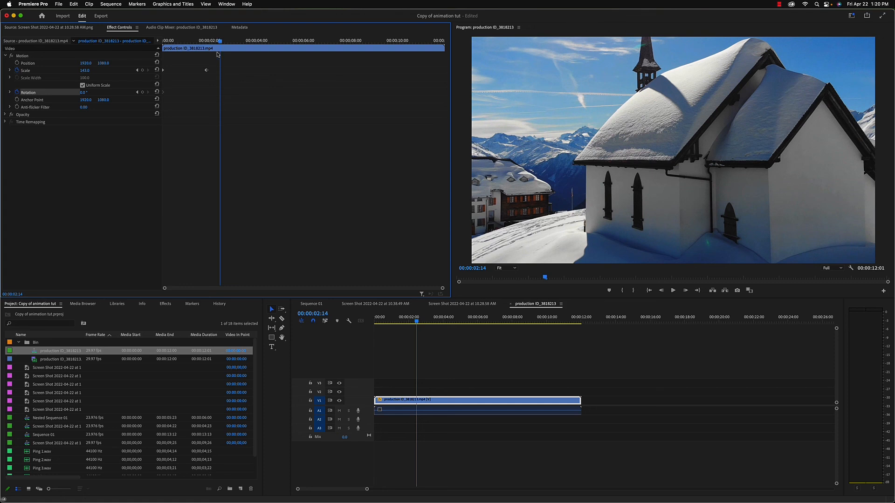
Step: Add a Rotation keyframe of 1x0.0° at 00;00;01;26, in line with the chapel clip's ending Scale keyframe
left_click_drag(220, 41, 206, 41)
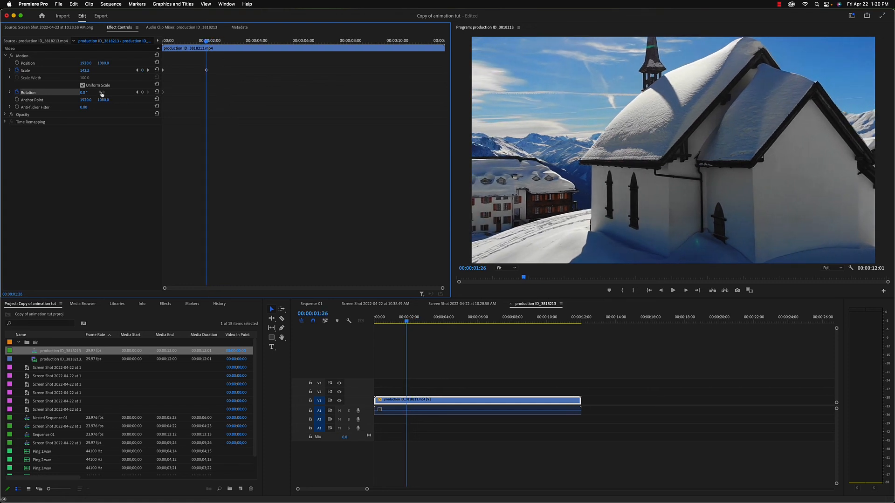
left_click(83, 92)
type("1x")
key("Return")
Step: Play the chapel clip from the beginning to review the combined zoom and full rotation
left_click_drag(209, 43, 127, 52)
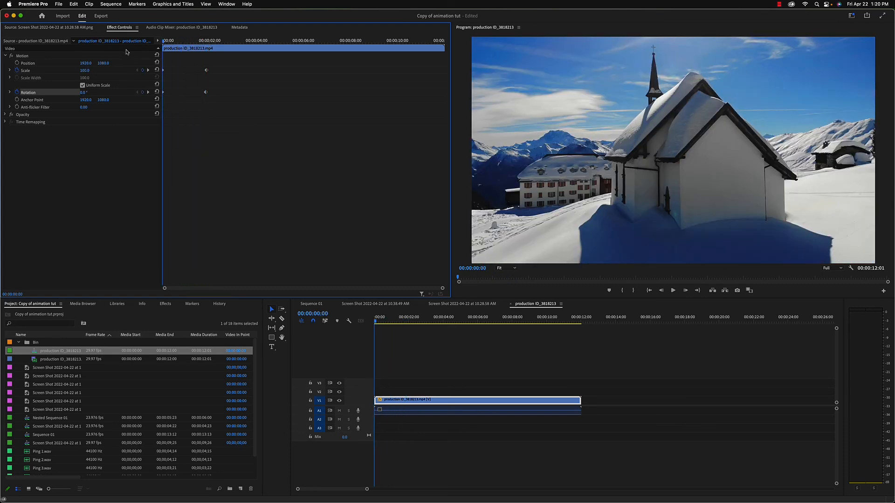
key("space")
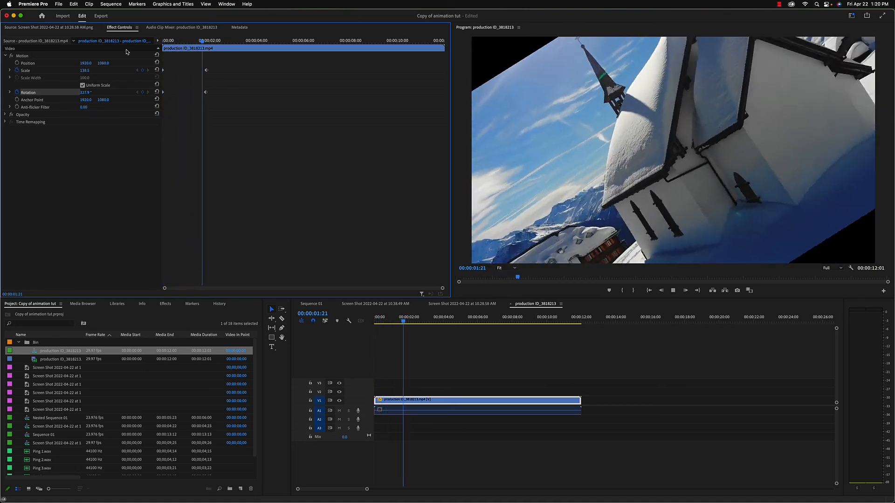
key("space")
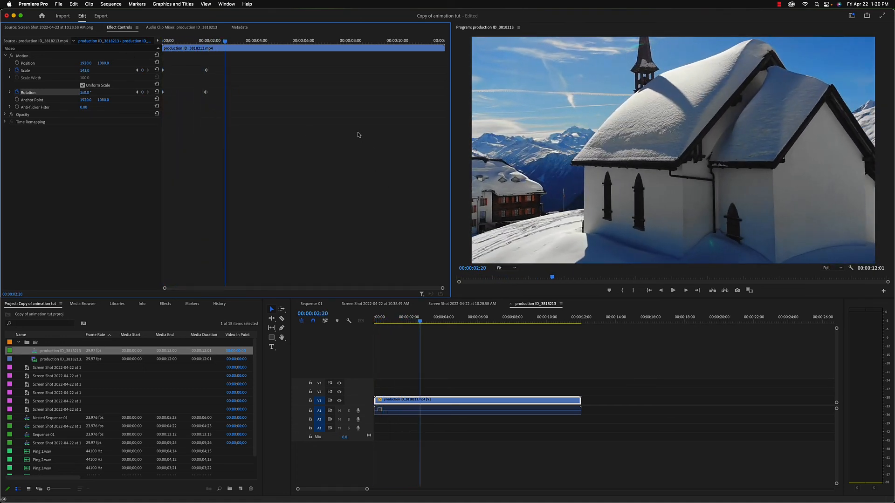
Step: Shift all four Scale and Rotation keyframes forward in time together and apply Ease In and Ease Out to them
left_click_drag(220, 59, 159, 110)
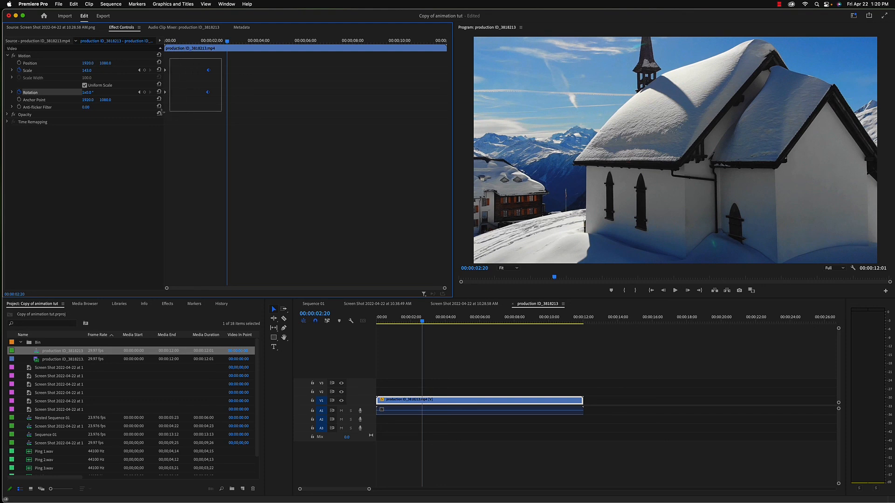
left_click_drag(208, 95, 223, 93)
right_click(225, 71)
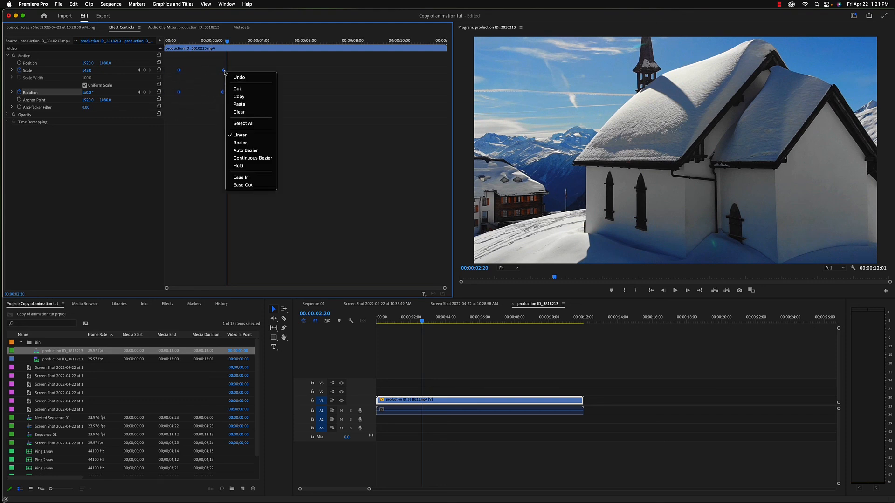
left_click(248, 185)
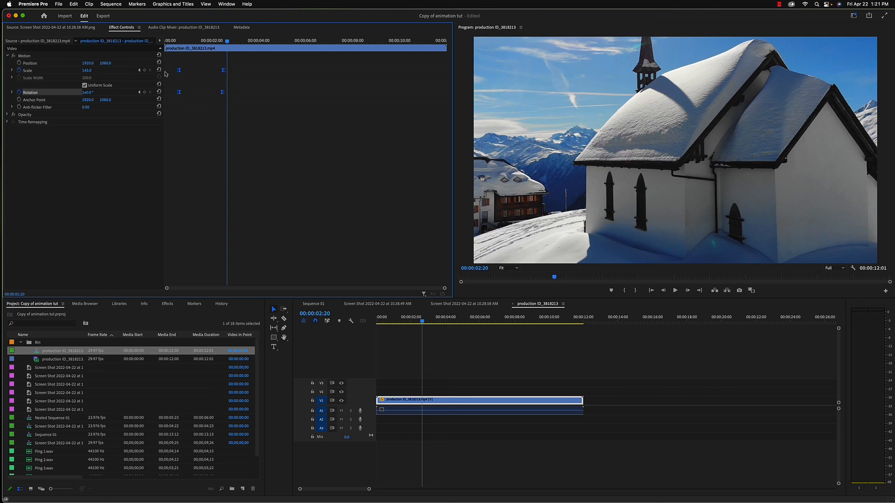
left_click_drag(228, 42, 238, 42)
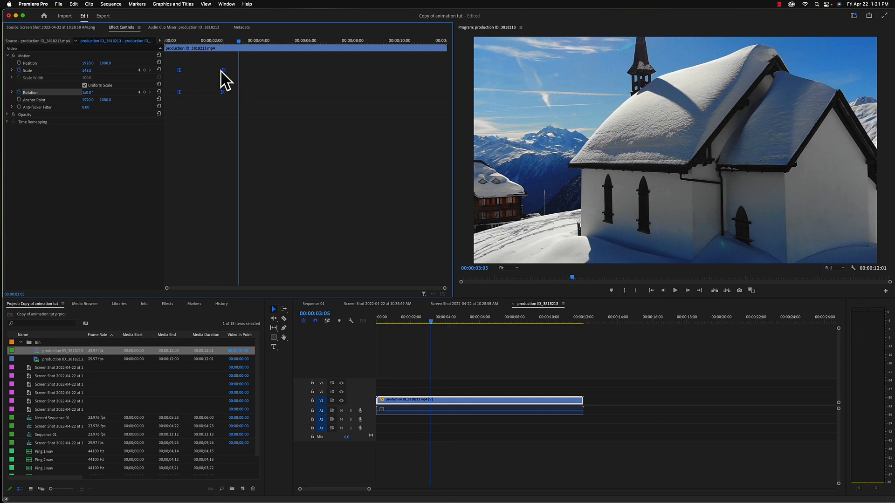